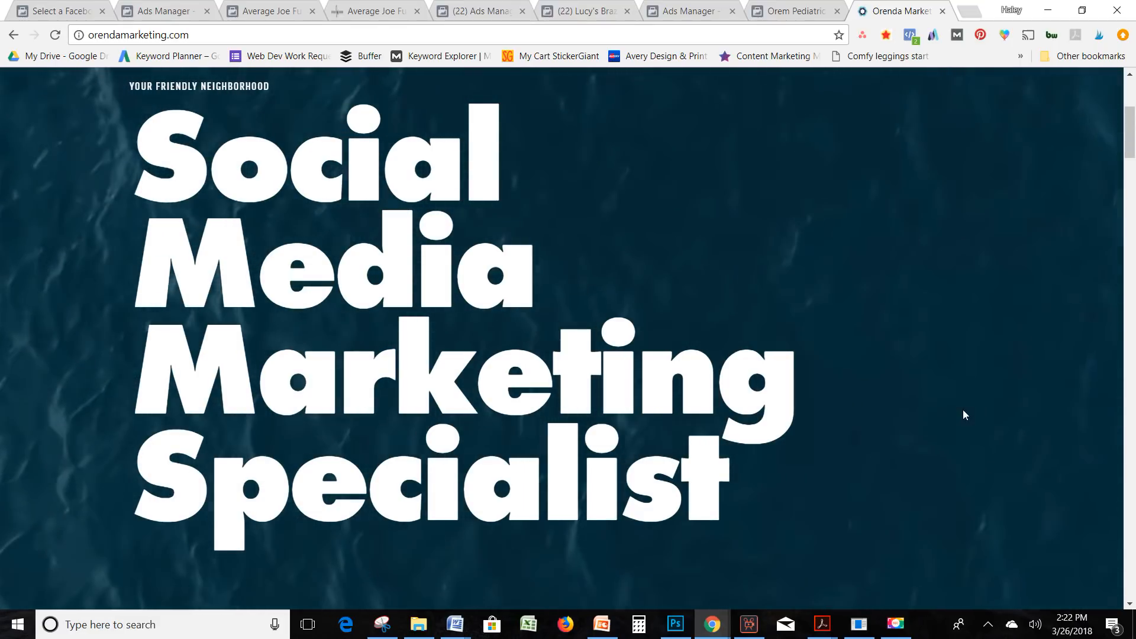
- Look over the Orenda Marketing homepage, including the section with the logos of companies worked with
{"action": "scroll", "coordinate": [963, 413], "scroll_direction": "down", "scroll_amount": 12}
{"action": "scroll", "coordinate": [964, 414], "scroll_direction": "down", "scroll_amount": 5}
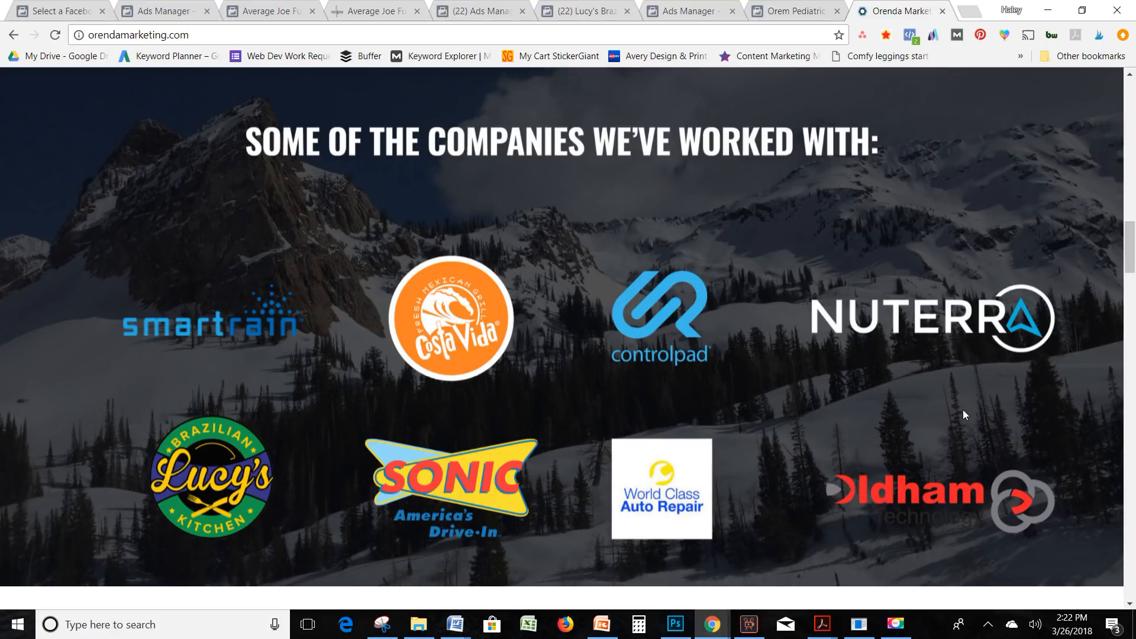
{"action": "scroll", "coordinate": [963, 410], "scroll_direction": "up", "scroll_amount": 1}
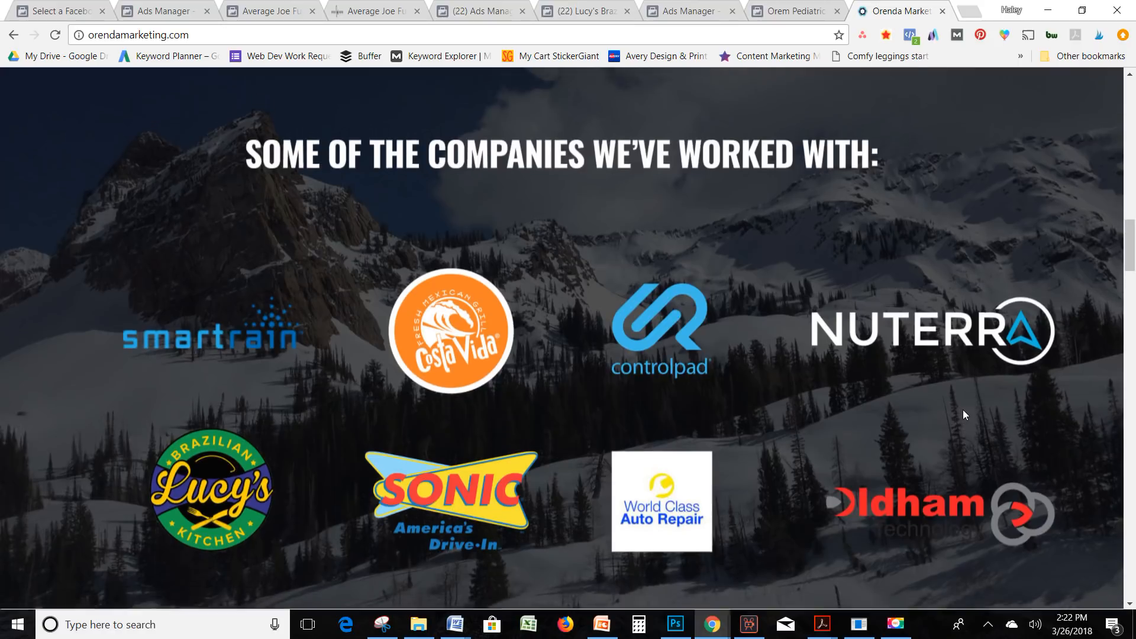
{"action": "scroll", "coordinate": [963, 410], "scroll_direction": "down", "scroll_amount": 1}
{"action": "scroll", "coordinate": [964, 409], "scroll_direction": "up", "scroll_amount": 20}
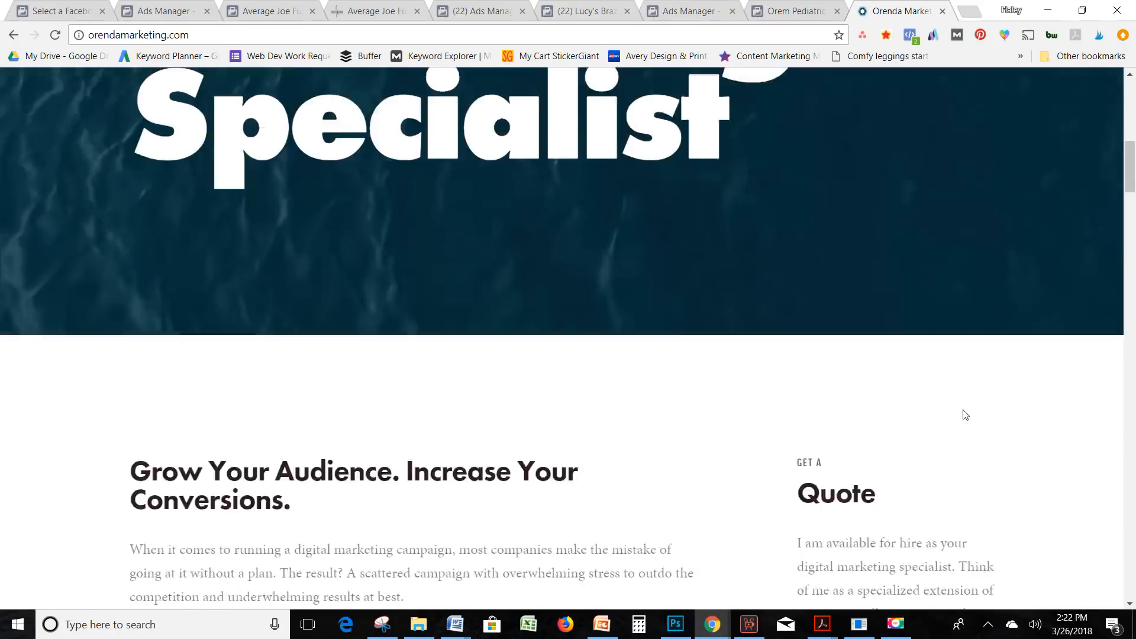
{"action": "scroll", "coordinate": [963, 411], "scroll_direction": "down", "scroll_amount": 10}
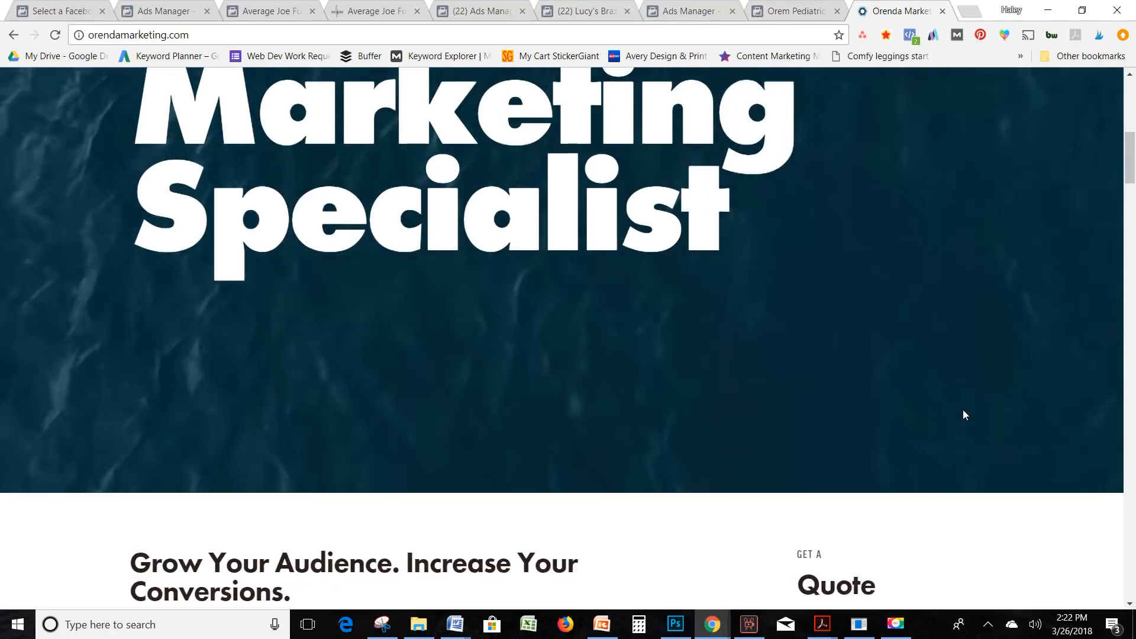
{"action": "scroll", "coordinate": [965, 414], "scroll_direction": "down", "scroll_amount": 3}
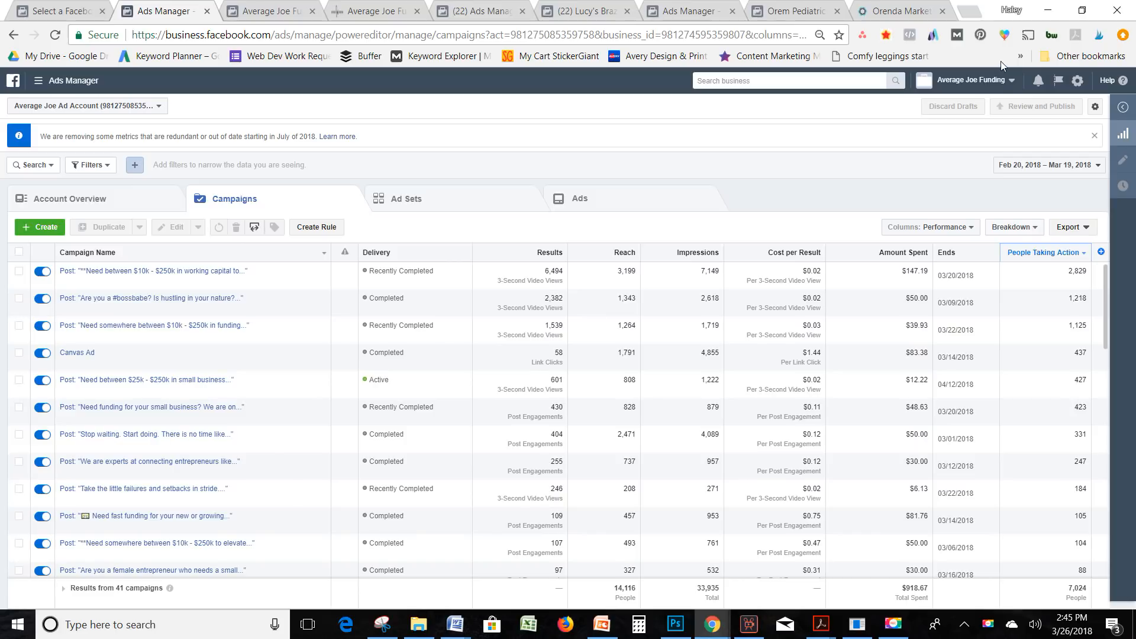
- Open business.facebook.com in a new browser tab to reach the business selection page
{"action": "left_click", "coordinate": [971, 16]}
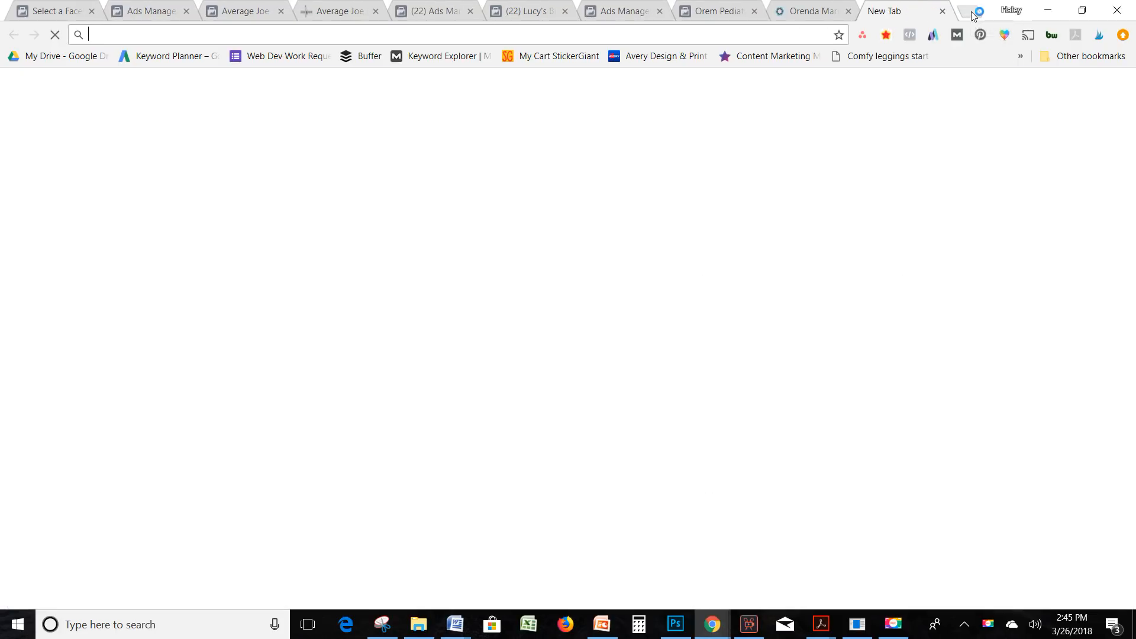
{"action": "type", "text": "business.facebook.com"}
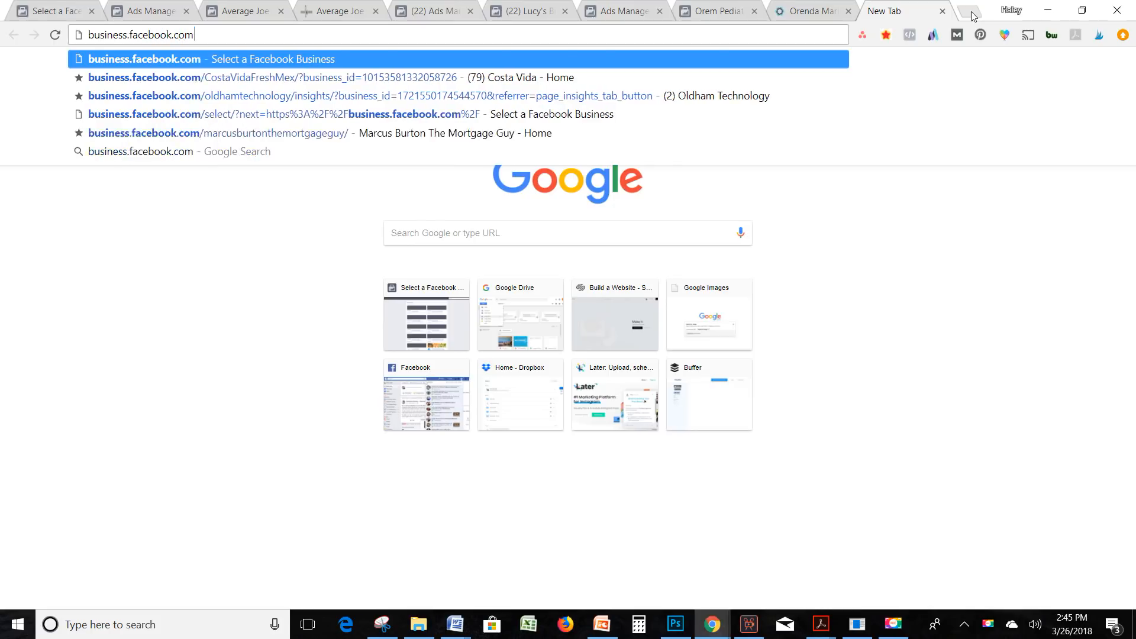
{"action": "key", "text": "Return"}
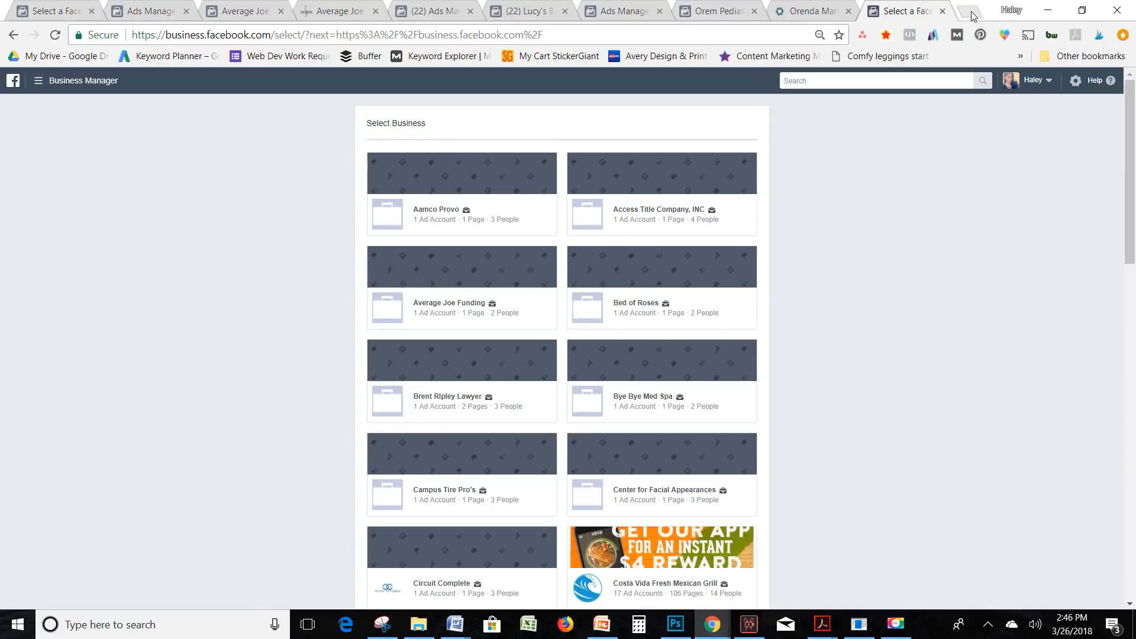
- Return to the Average Joe Funding Ads Manager and open its Audiences library
{"action": "left_click", "coordinate": [147, 12]}
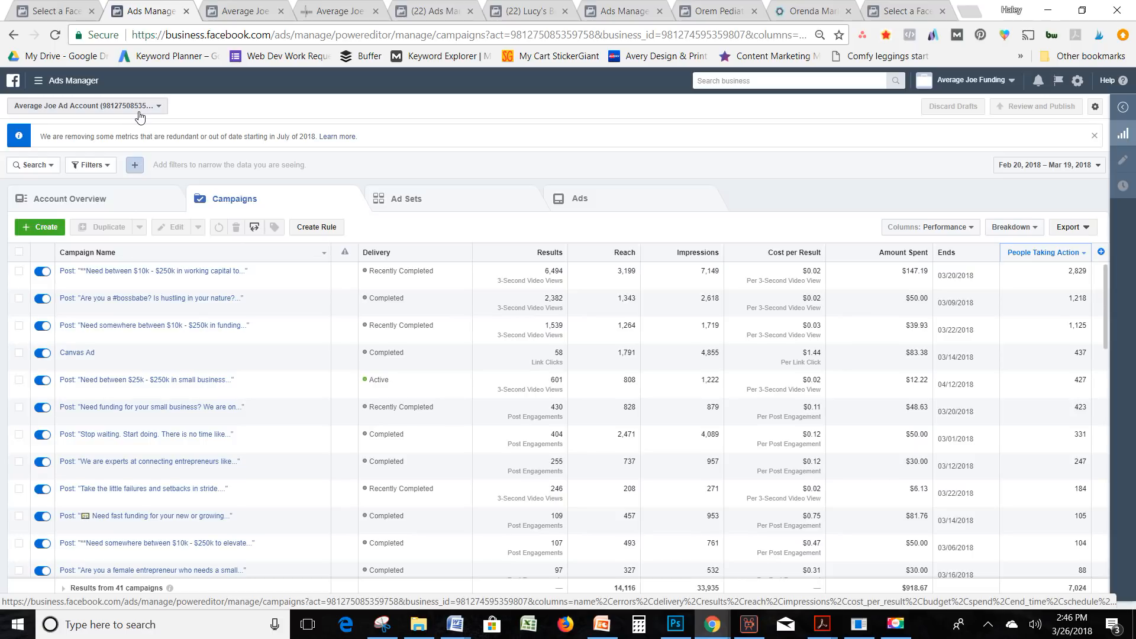
{"action": "left_click", "coordinate": [75, 81]}
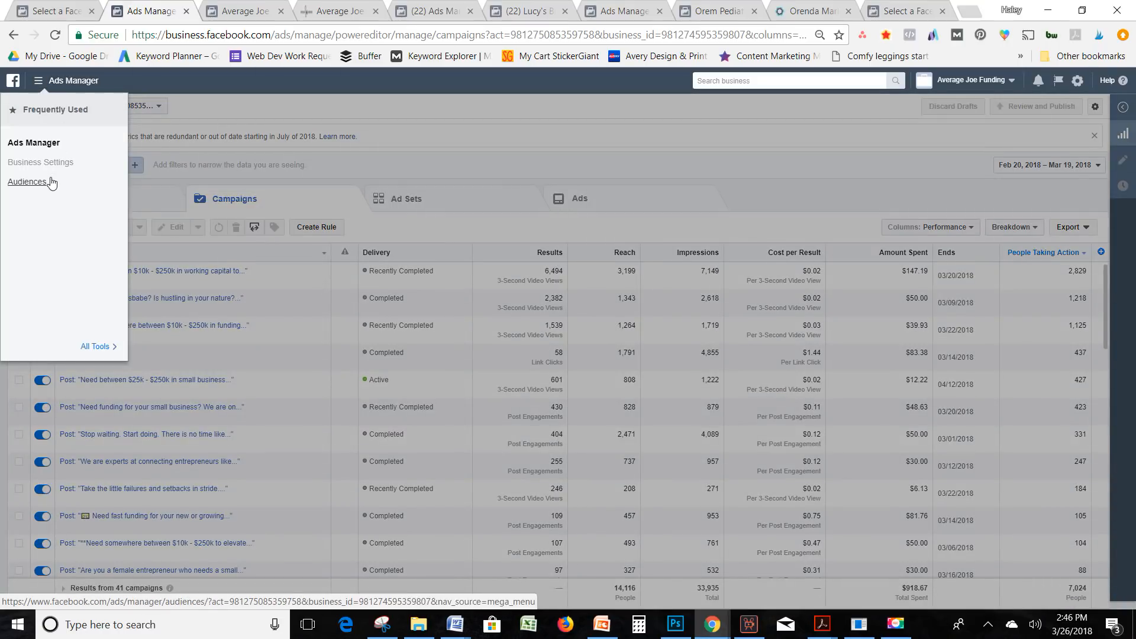
{"action": "left_click", "coordinate": [43, 85]}
{"action": "left_click", "coordinate": [43, 85]}
{"action": "left_click", "coordinate": [43, 188]}
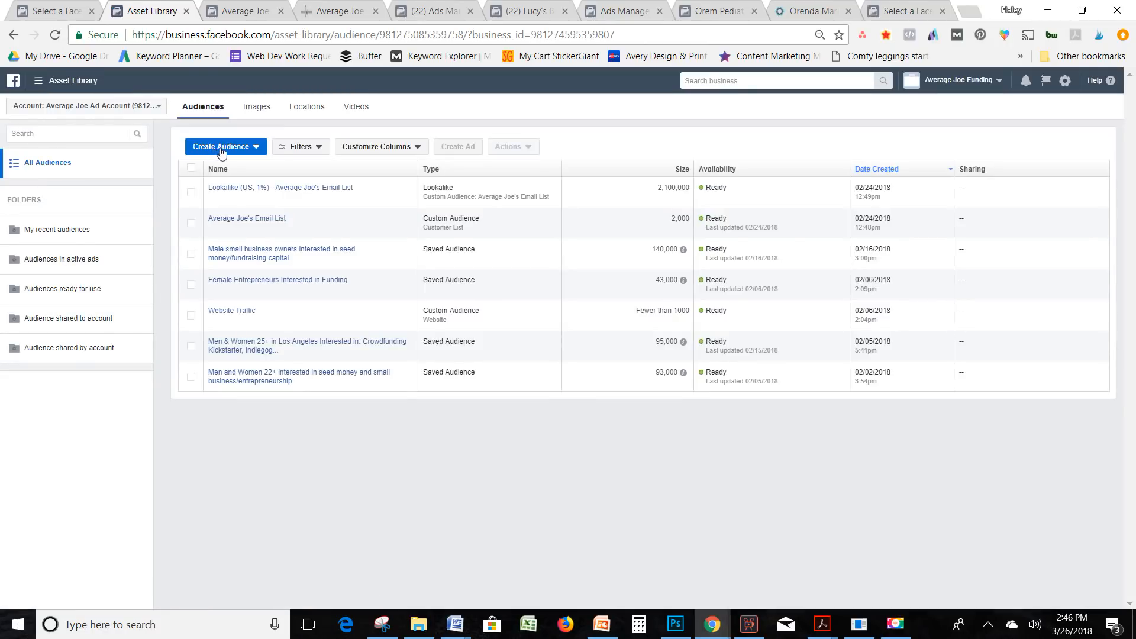
- Start creating a new Saved Audience for the Average Joe ad account
{"action": "left_click", "coordinate": [231, 152]}
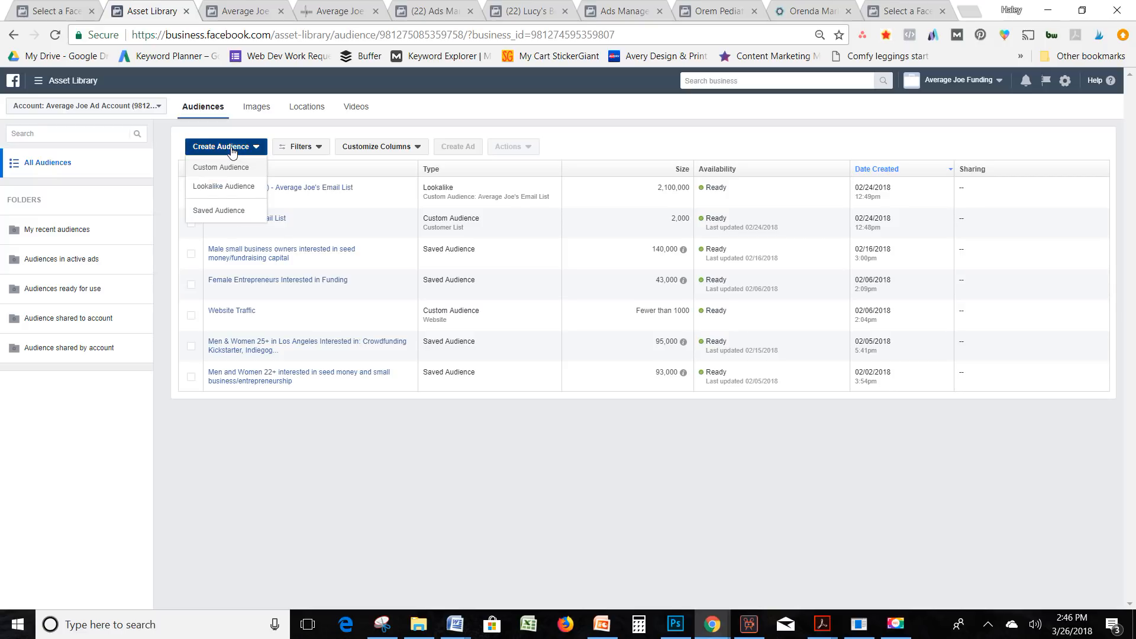
{"action": "left_click", "coordinate": [240, 214]}
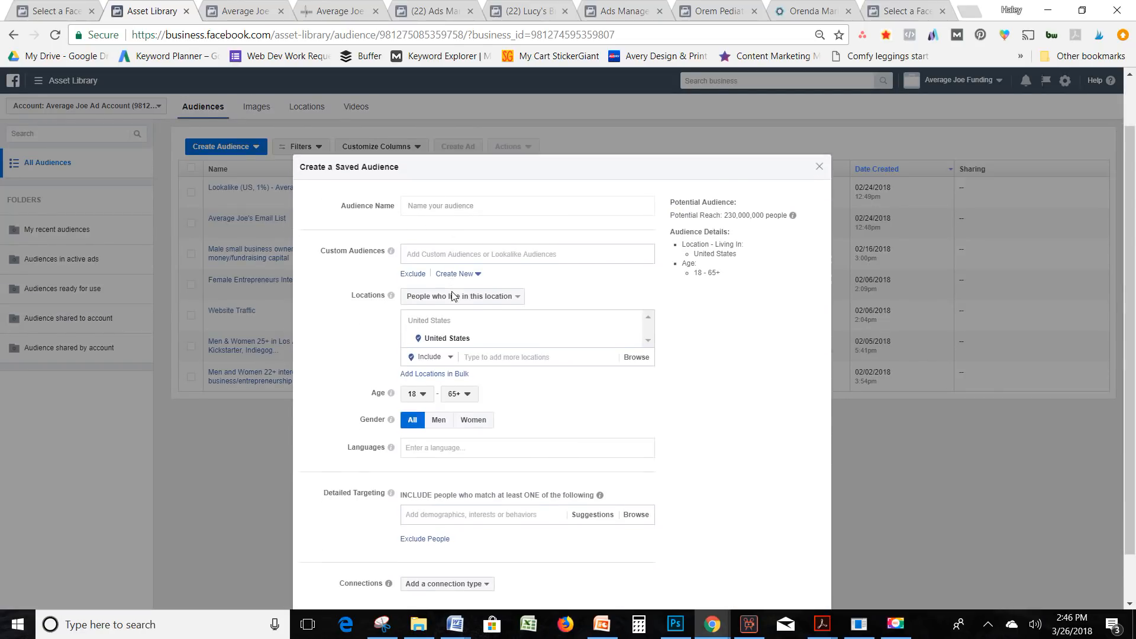
{"action": "scroll", "coordinate": [450, 249], "scroll_direction": "down", "scroll_amount": 1}
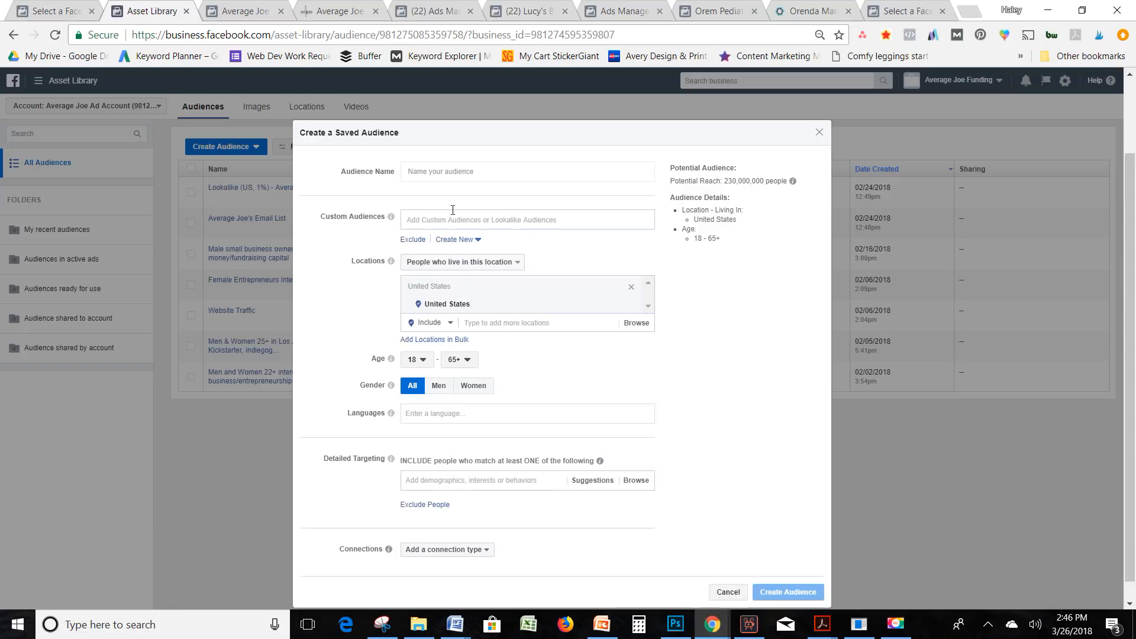
{"action": "left_click", "coordinate": [431, 172]}
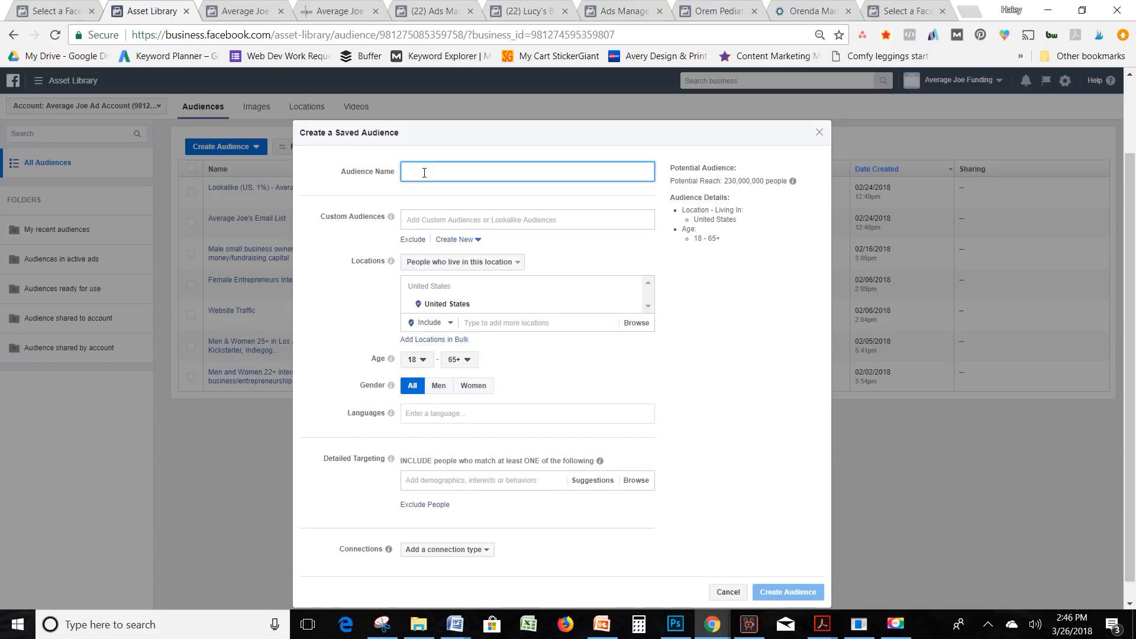
{"action": "scroll", "coordinate": [425, 175], "scroll_direction": "down", "scroll_amount": 1}
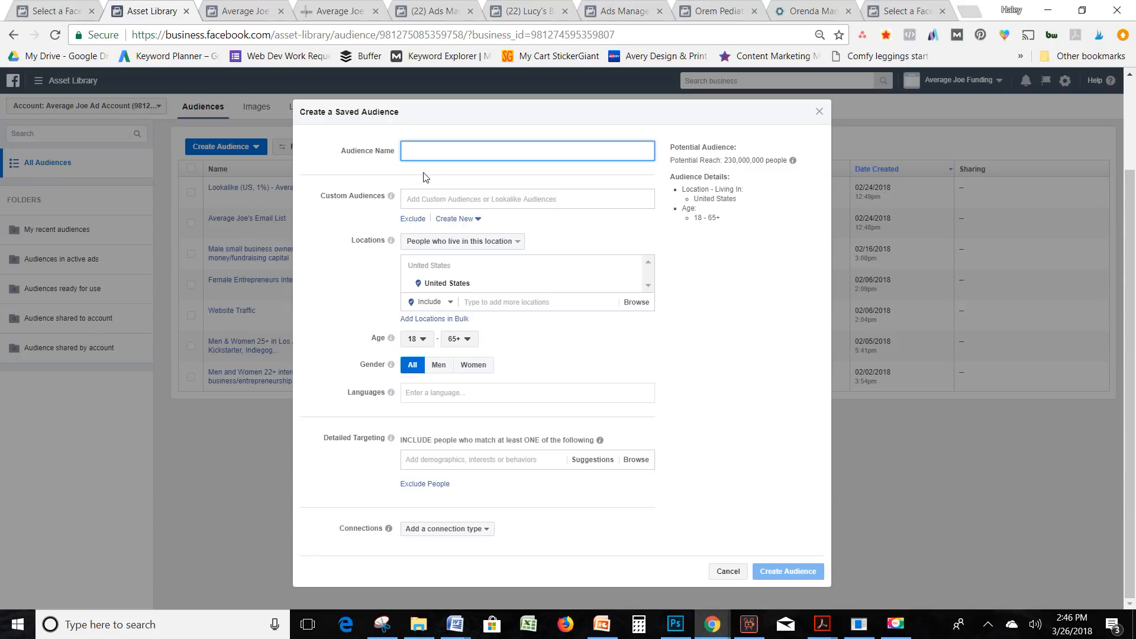
- Try the location options People recently in this location and People traveling in this location, and restore People who live in this location
{"action": "left_click", "coordinate": [484, 248]}
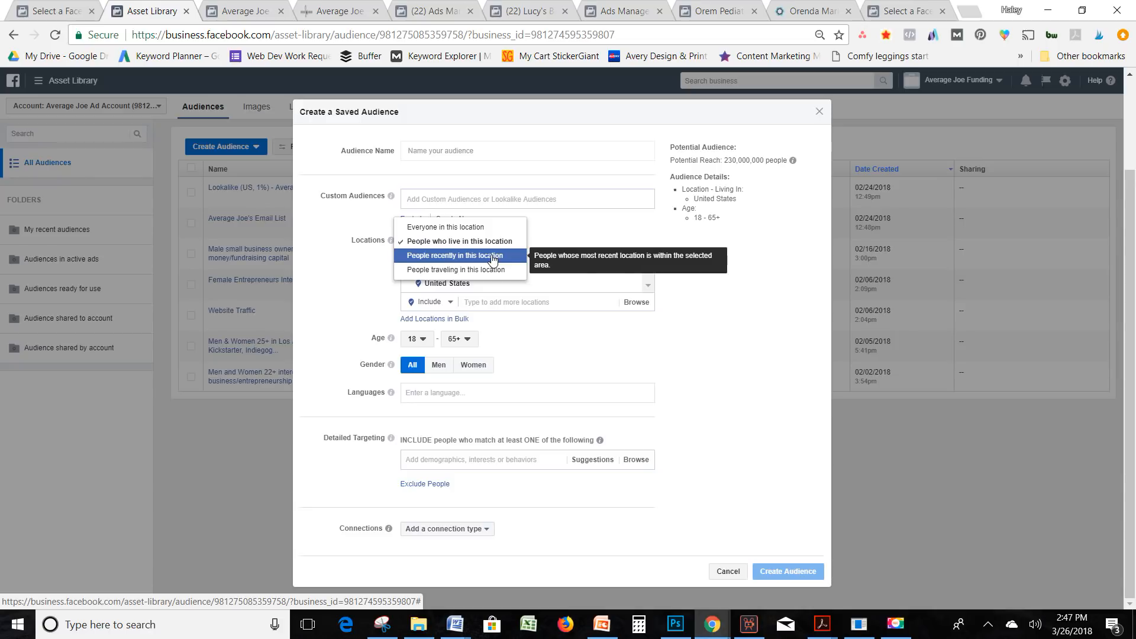
{"action": "left_click", "coordinate": [492, 256]}
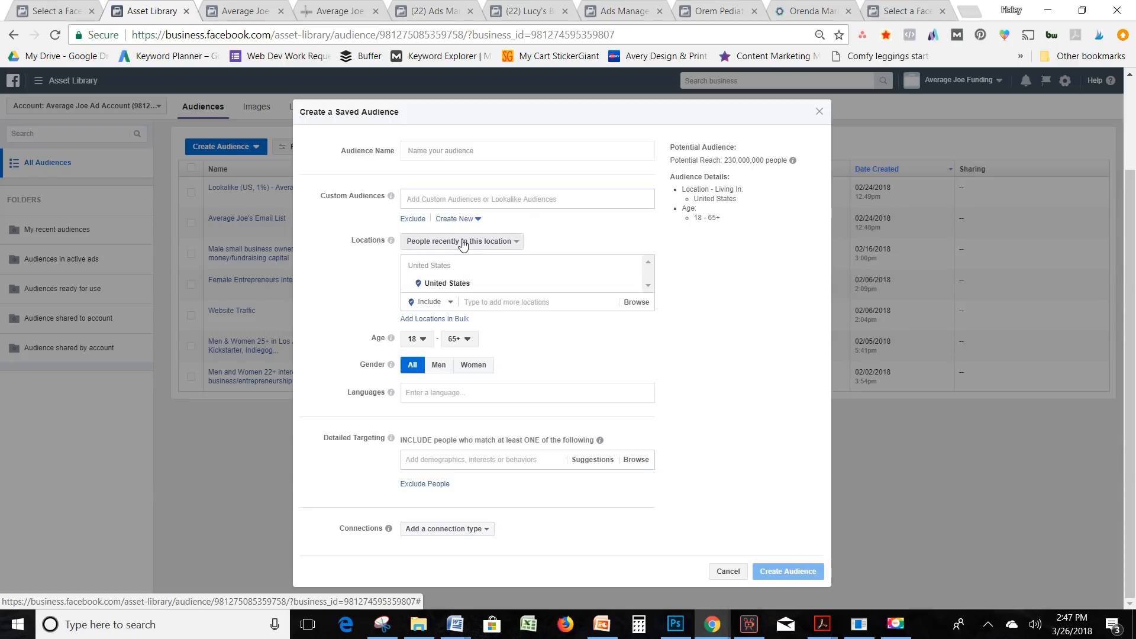
{"action": "left_click", "coordinate": [464, 243]}
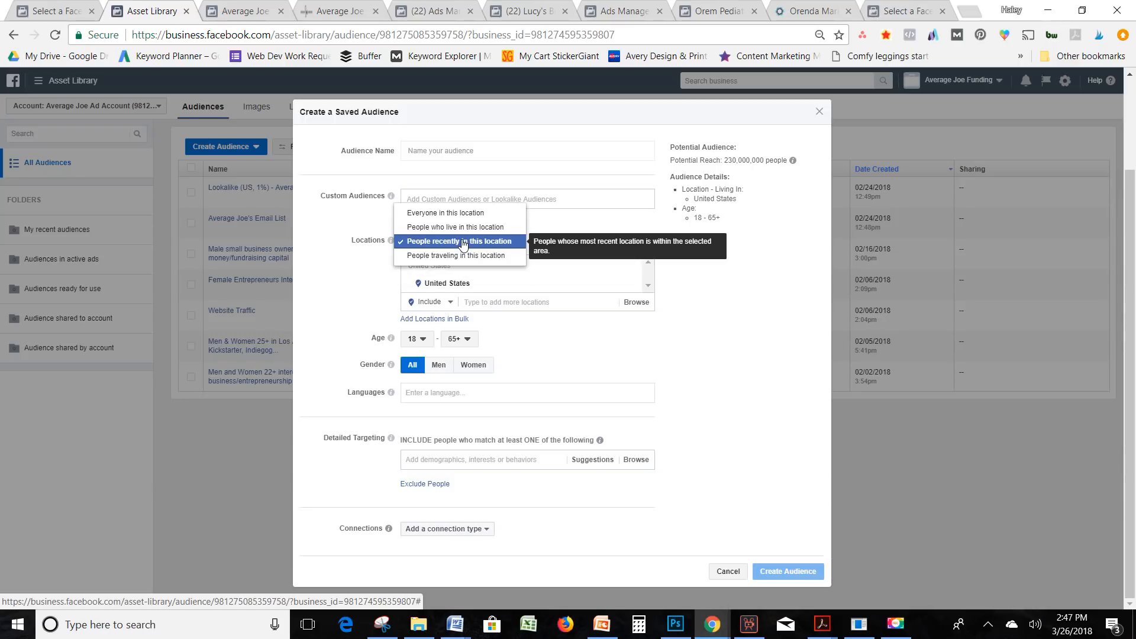
{"action": "left_click", "coordinate": [464, 243]}
{"action": "left_click", "coordinate": [457, 243]}
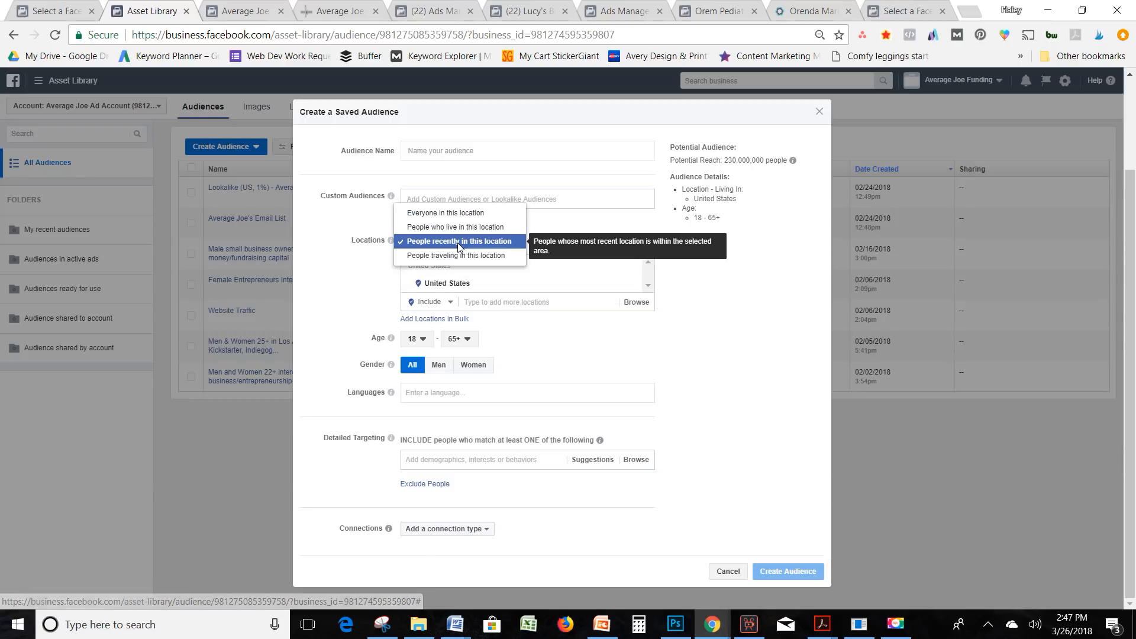
{"action": "left_click", "coordinate": [460, 256]}
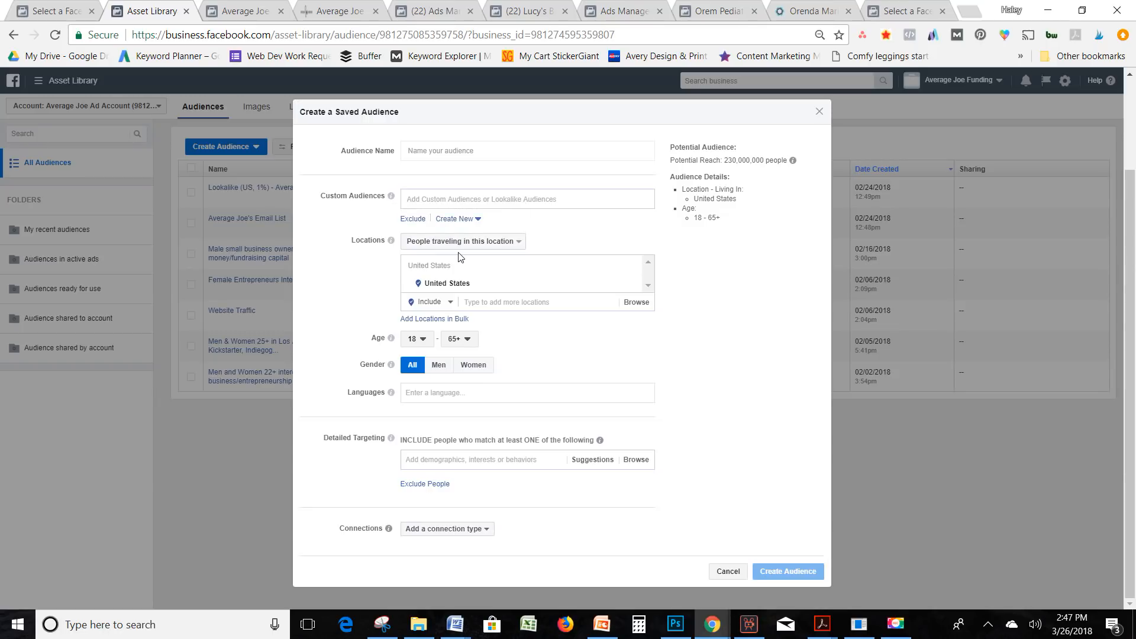
{"action": "left_click", "coordinate": [460, 242]}
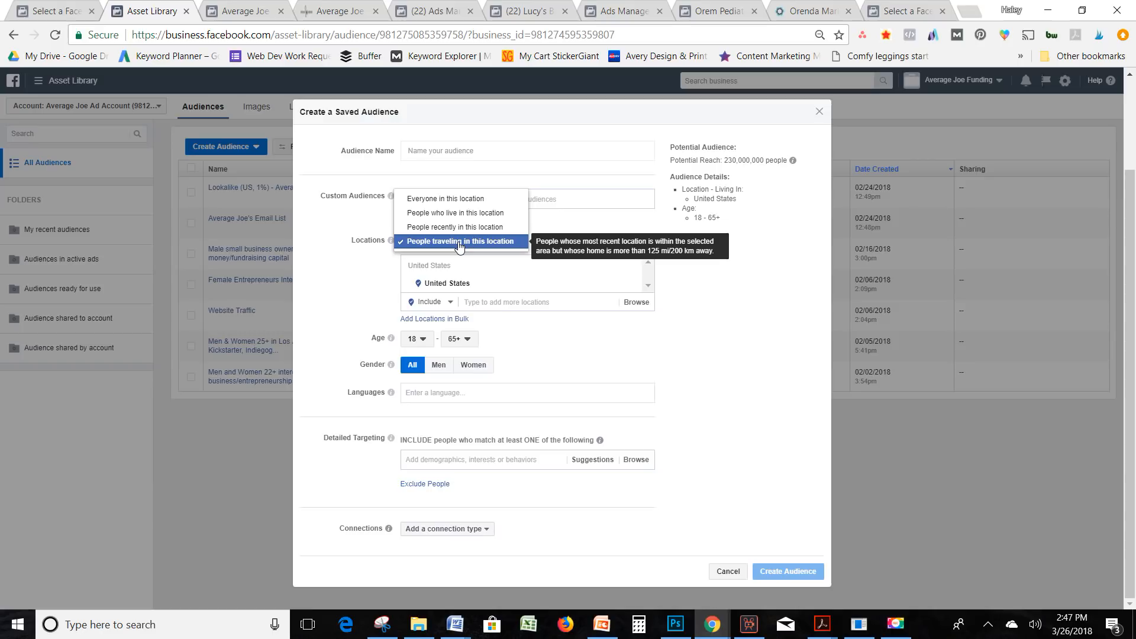
{"action": "left_click", "coordinate": [460, 247]}
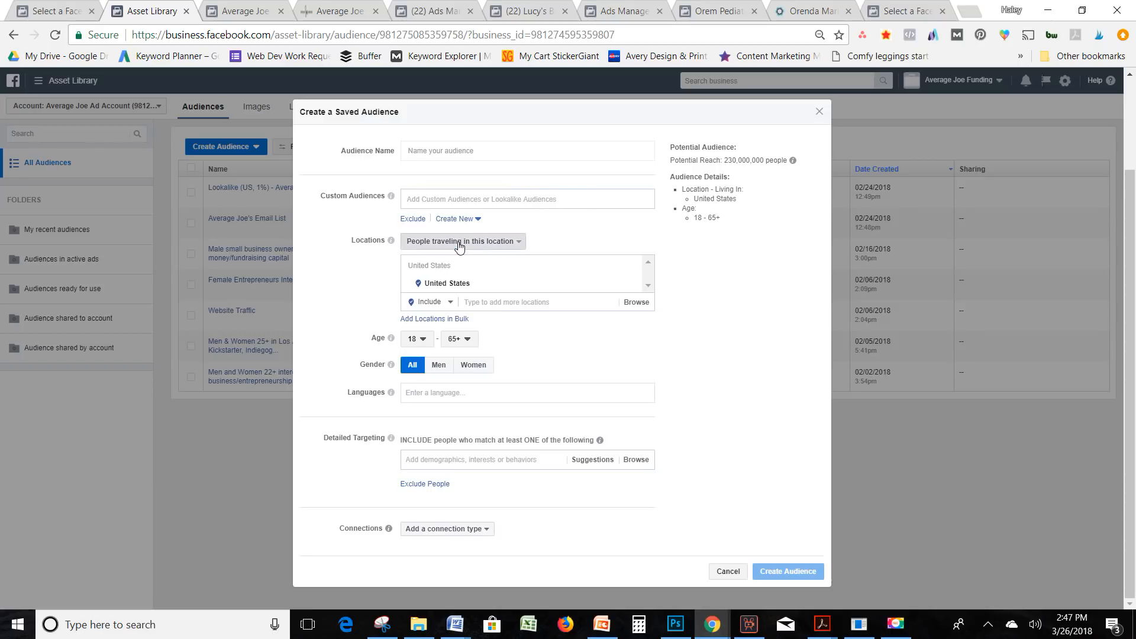
{"action": "left_click", "coordinate": [460, 243]}
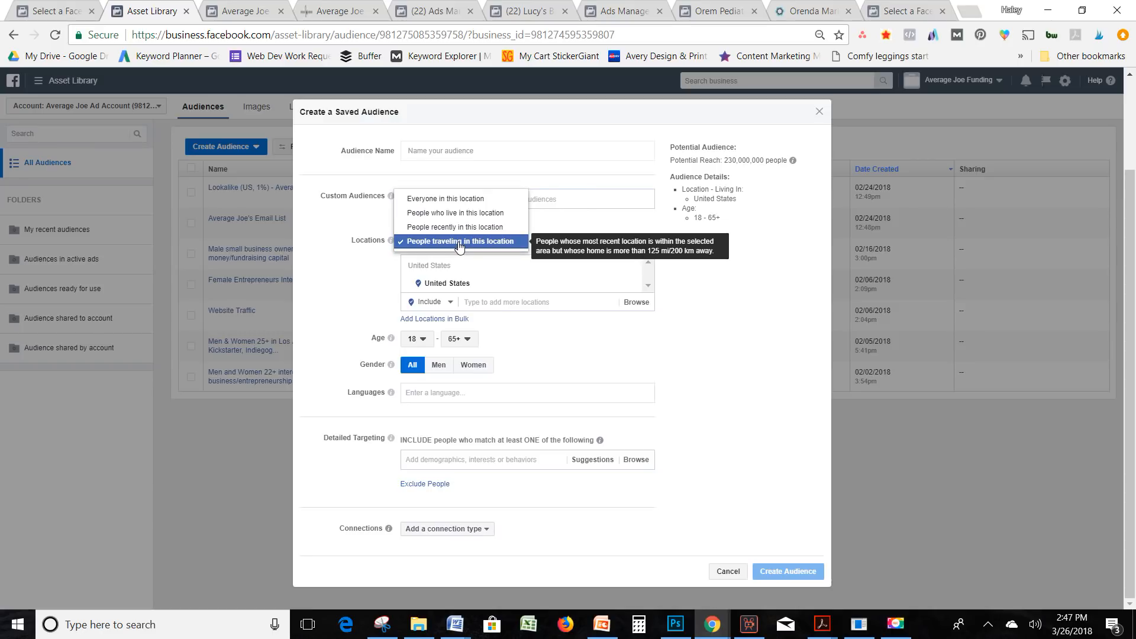
{"action": "left_click", "coordinate": [454, 214]}
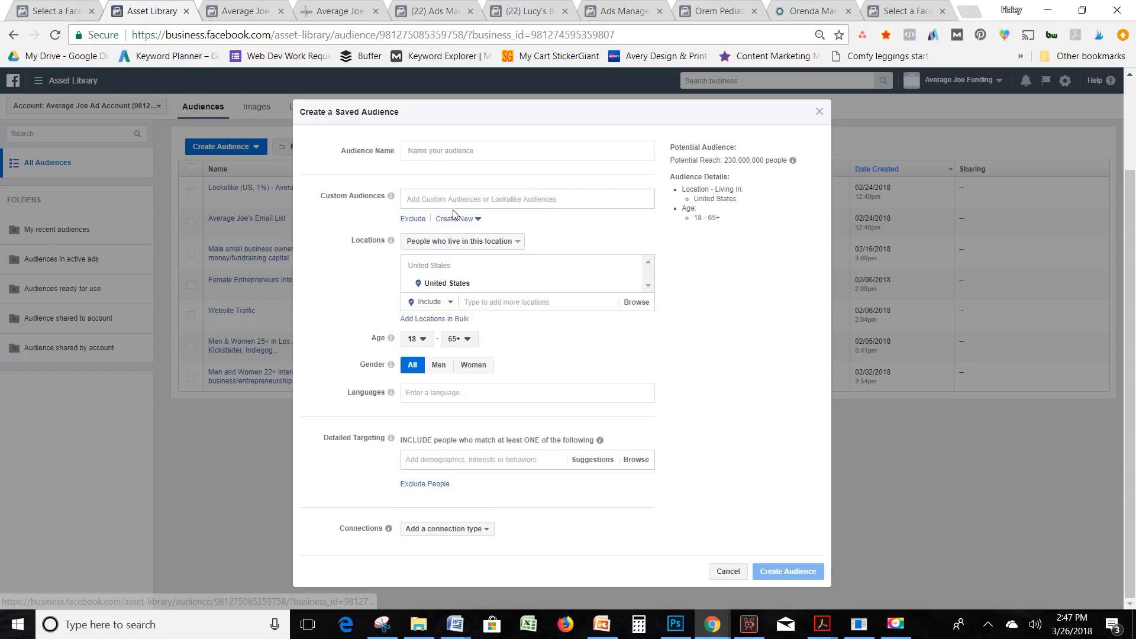
- Remove United States from the audience locations and add the city of American Fork, Utah
{"action": "left_click", "coordinate": [632, 286]}
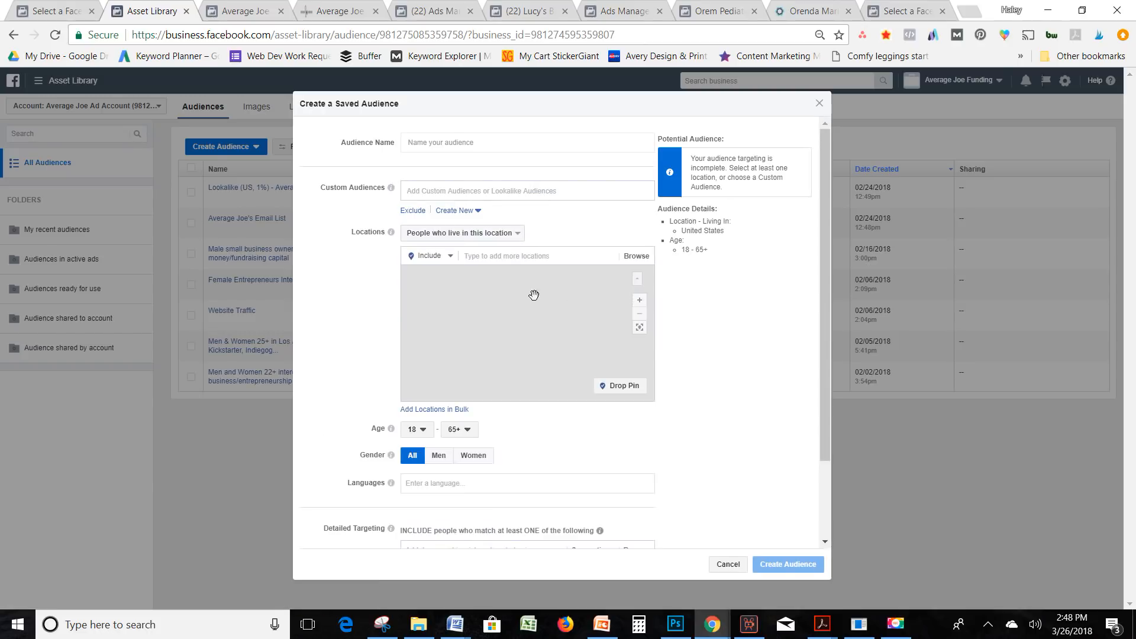
{"action": "left_click", "coordinate": [483, 261]}
{"action": "type", "text": "american fork utah"}
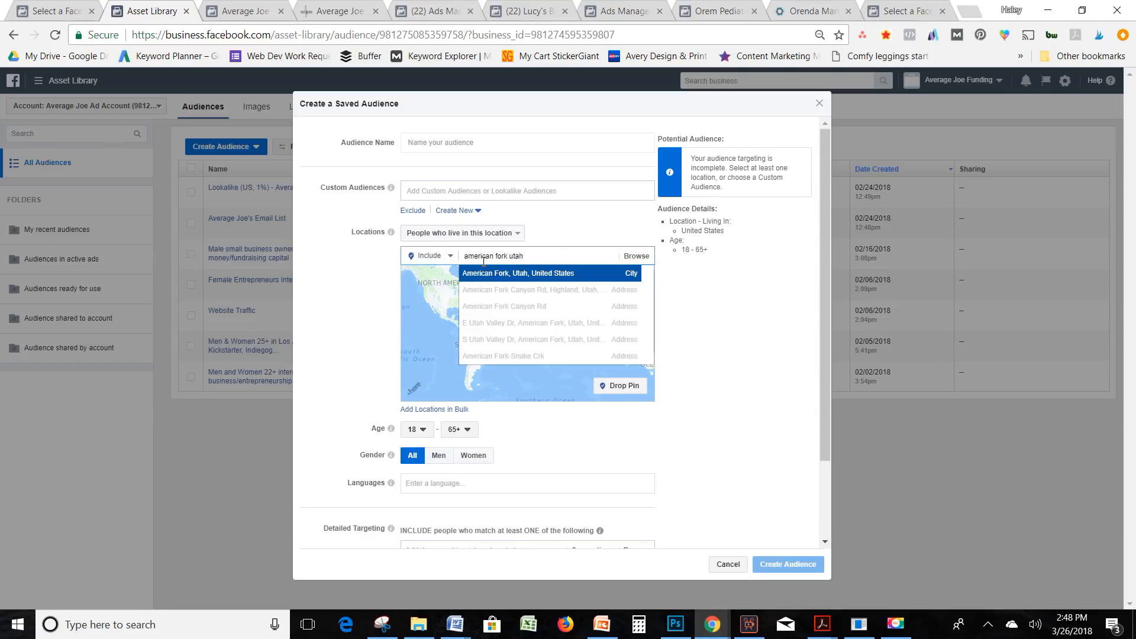
{"action": "left_click", "coordinate": [499, 277]}
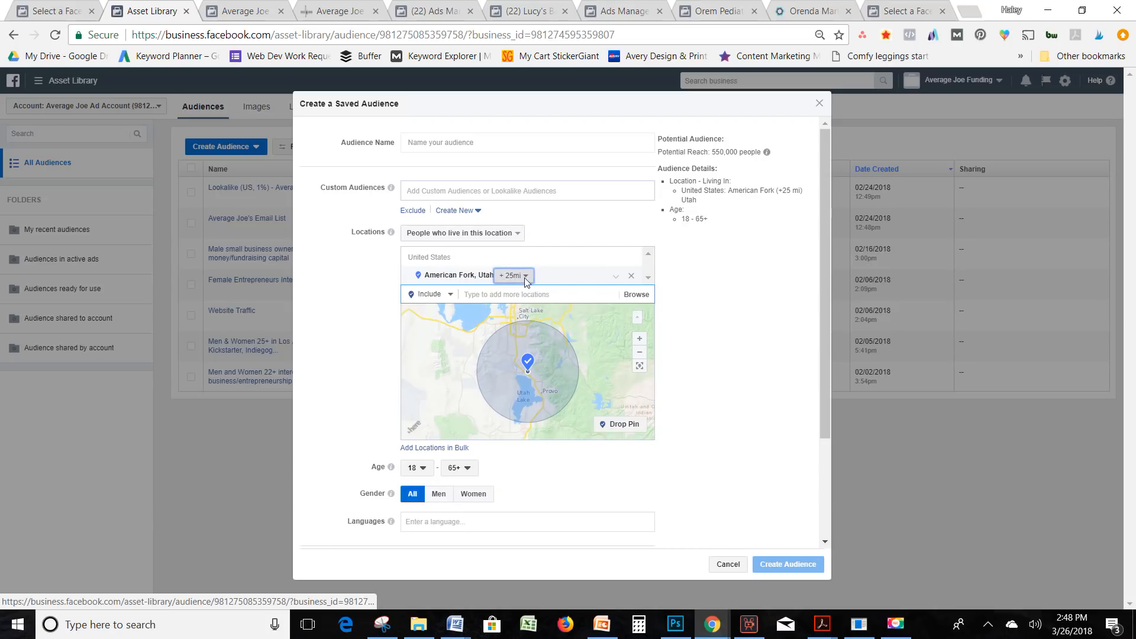
- Widen the American Fork radius to 50 miles, and switch it to Current city only
{"action": "left_click", "coordinate": [519, 277]}
{"action": "left_click_drag", "start_coordinate": [536, 331], "coordinate": [556, 327]}
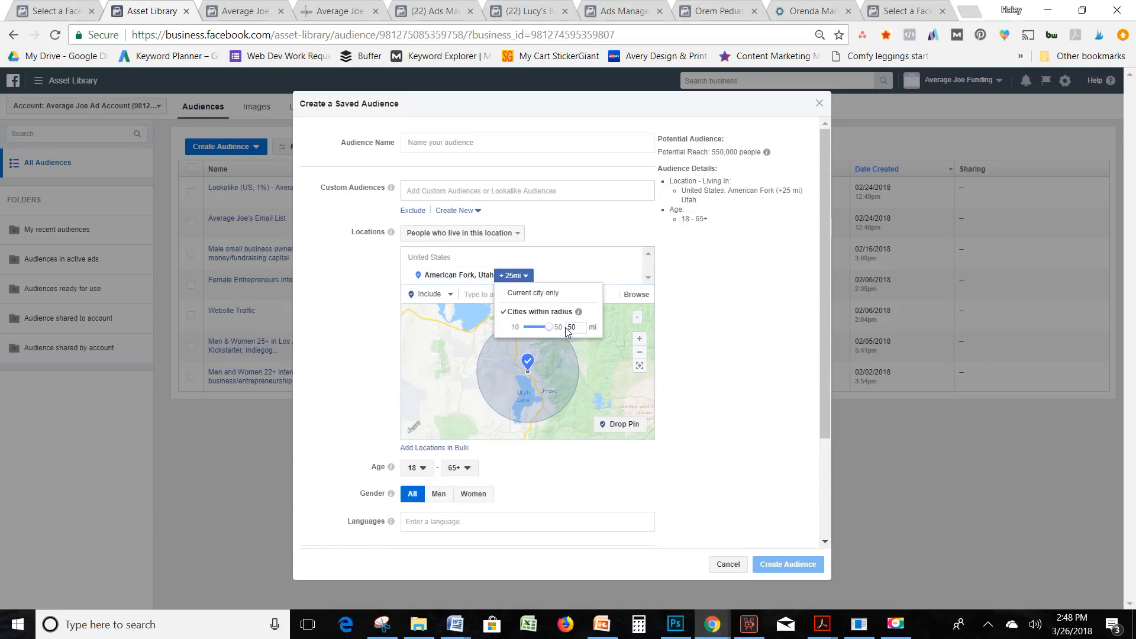
{"action": "left_click", "coordinate": [515, 277]}
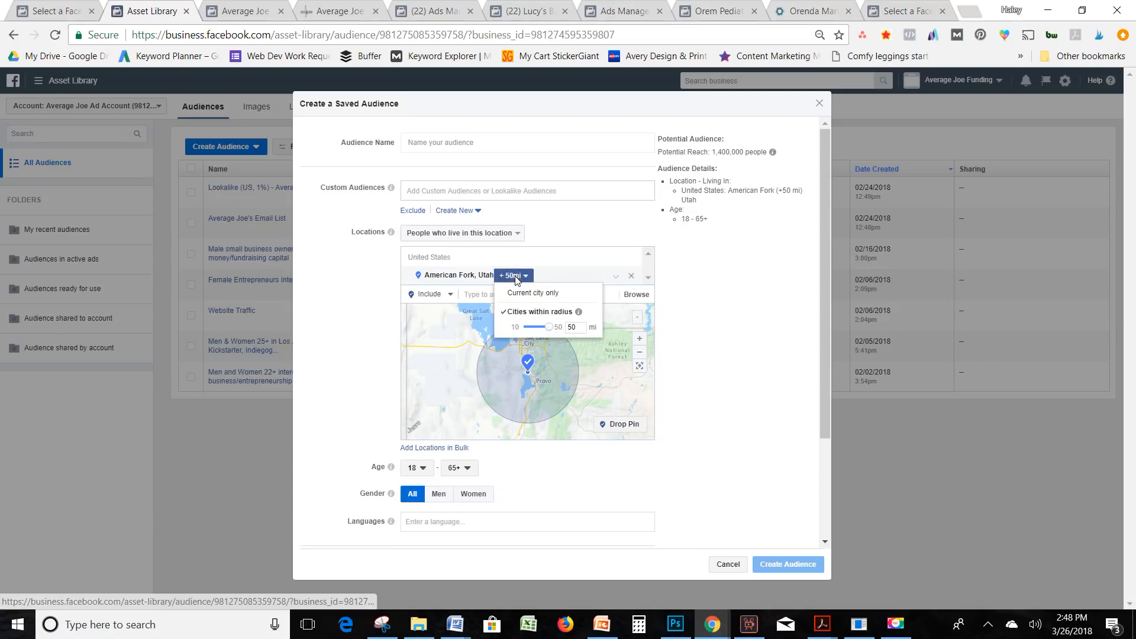
{"action": "left_click", "coordinate": [527, 294]}
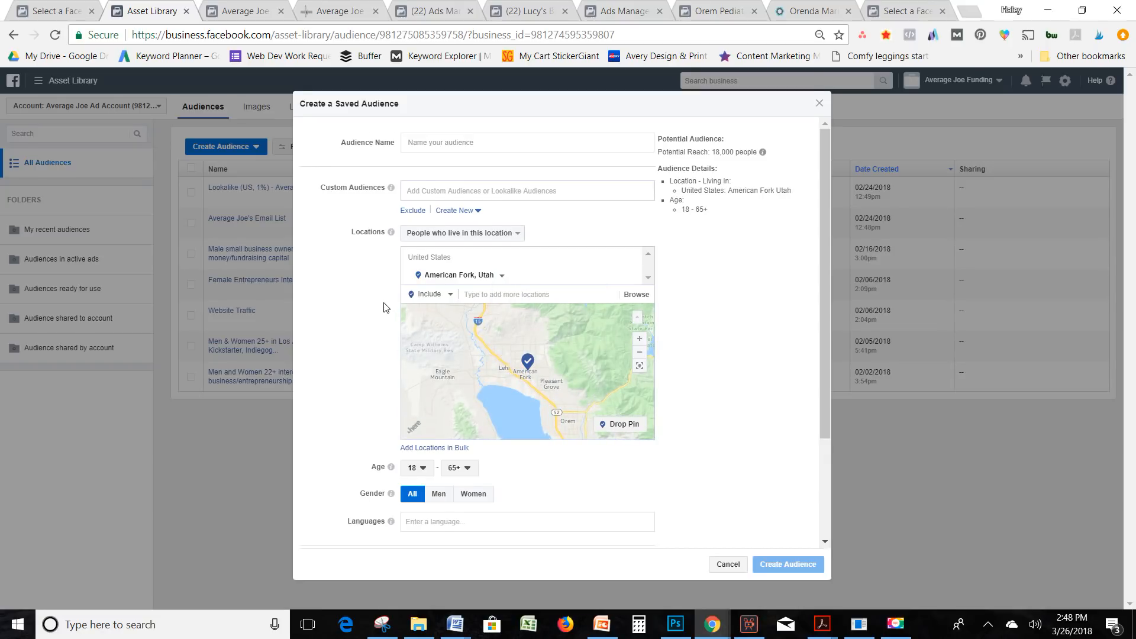
- Add the state of Utah and the country of Australia to the audience's included locations
{"action": "scroll", "coordinate": [384, 307], "scroll_direction": "down", "scroll_amount": 1}
{"action": "left_click", "coordinate": [498, 251]}
{"action": "type", "text": "utah"}
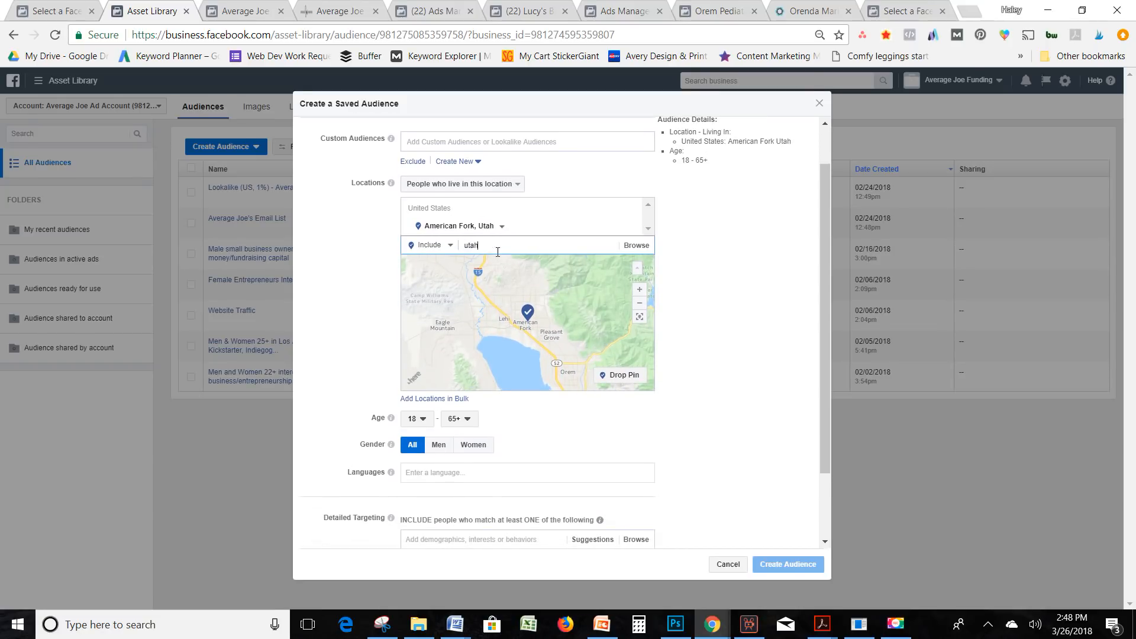
{"action": "left_click", "coordinate": [495, 261]}
{"action": "type", "text": "australia"}
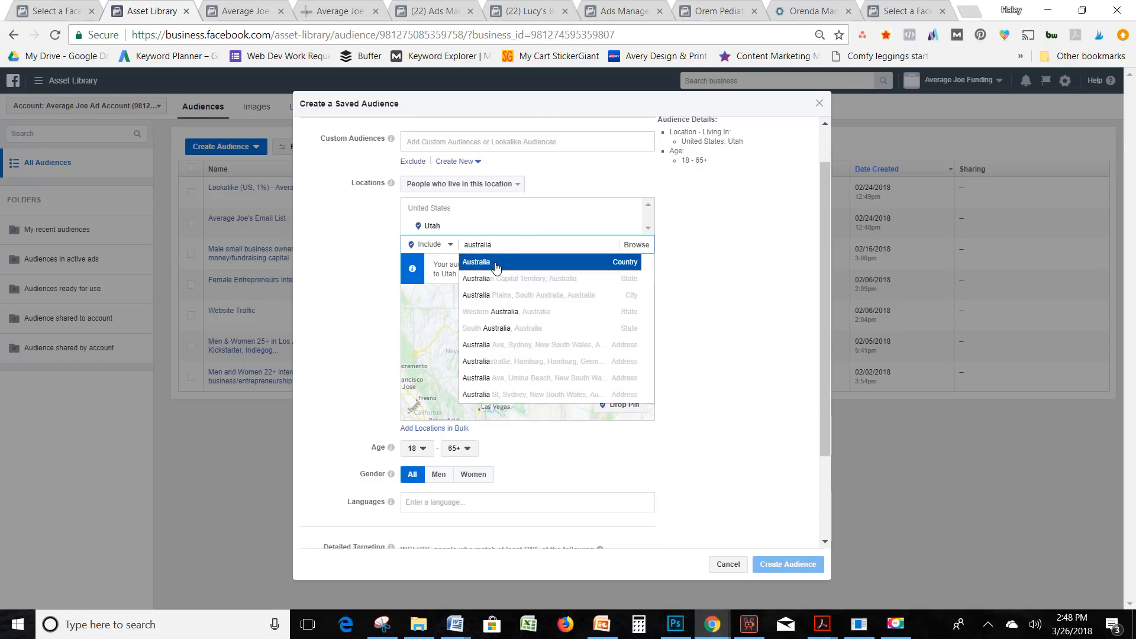
{"action": "left_click", "coordinate": [496, 265]}
{"action": "scroll", "coordinate": [307, 280], "scroll_direction": "down", "scroll_amount": 1}
{"action": "scroll", "coordinate": [307, 280], "scroll_direction": "down", "scroll_amount": 2}
{"action": "scroll", "coordinate": [450, 272], "scroll_direction": "up", "scroll_amount": 3}
{"action": "left_click", "coordinate": [511, 259]}
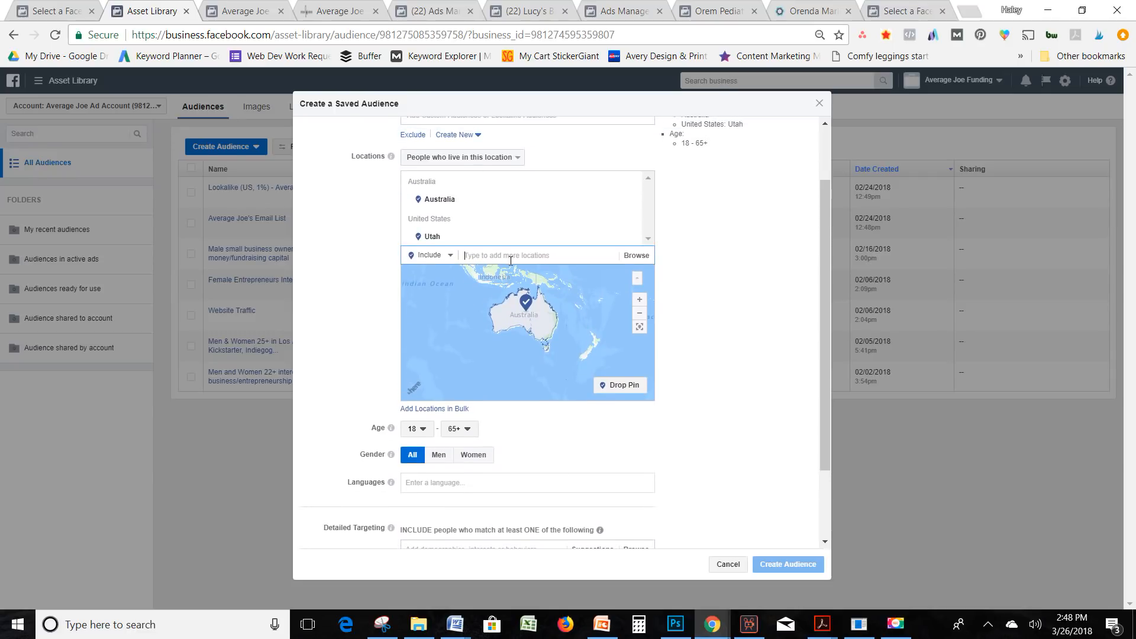
{"action": "scroll", "coordinate": [304, 332], "scroll_direction": "down", "scroll_amount": 2}
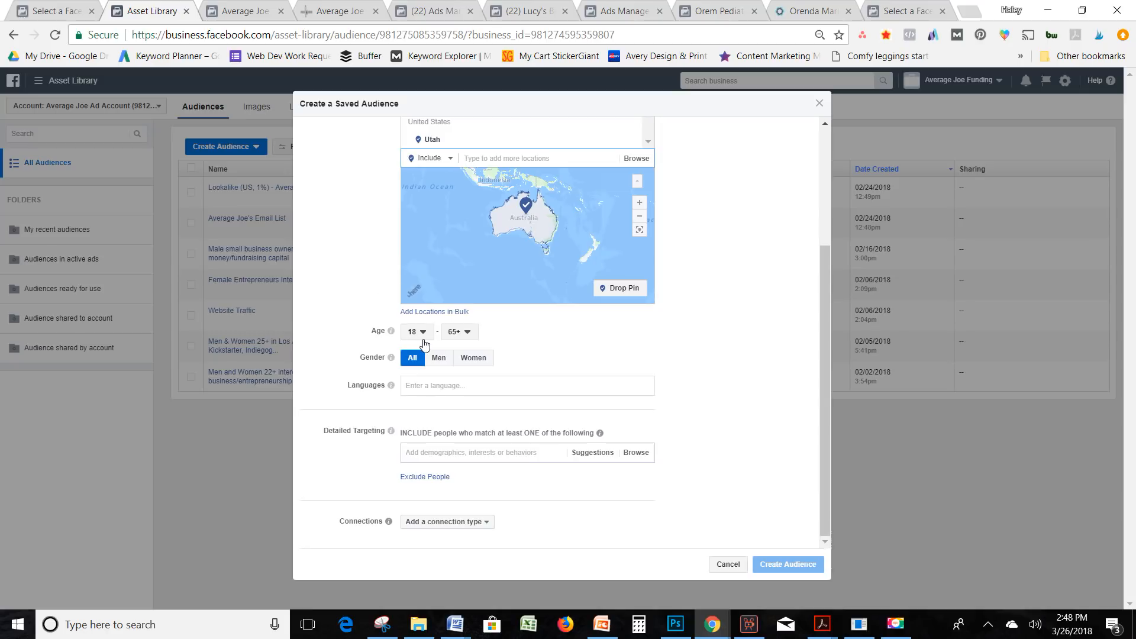
- Set the audience's minimum age to 19, and check the maximum age options while keeping 65+
{"action": "left_click", "coordinate": [421, 335]}
{"action": "left_click", "coordinate": [423, 448]}
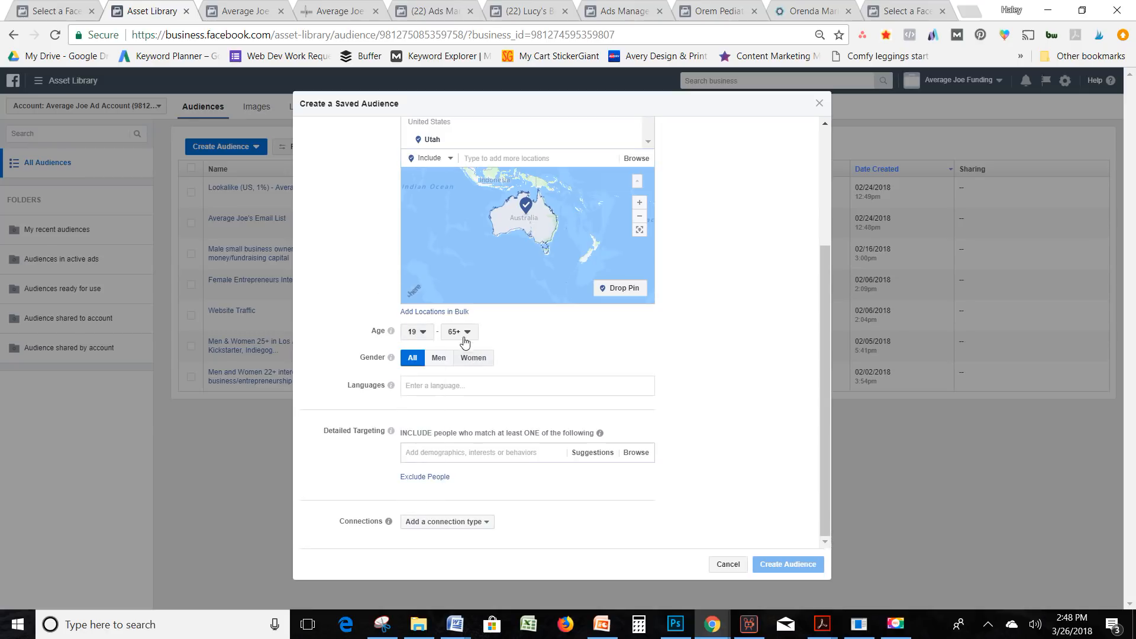
{"action": "left_click", "coordinate": [462, 335]}
{"action": "left_click", "coordinate": [568, 352]}
- Try the Women and Men gender options for the audience, and restore All
{"action": "left_click", "coordinate": [473, 358]}
{"action": "left_click", "coordinate": [431, 361]}
{"action": "left_click", "coordinate": [414, 359]}
- Look up English and Spanish among the audience's language options, and clear the language entry without choosing any
{"action": "left_click", "coordinate": [426, 385]}
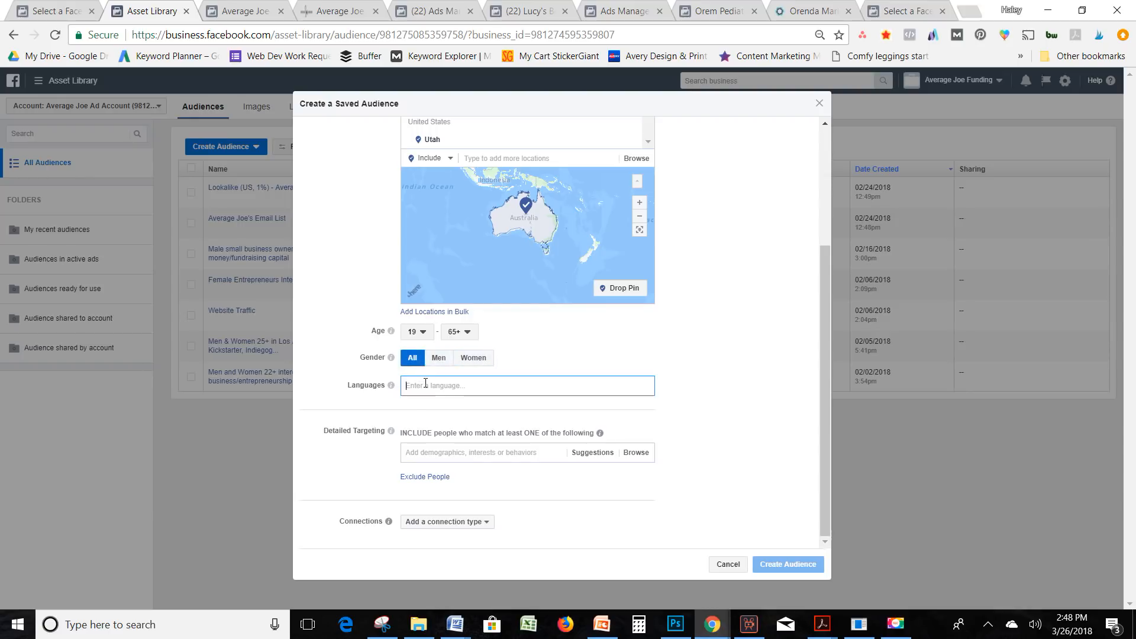
{"action": "type", "text": "english"}
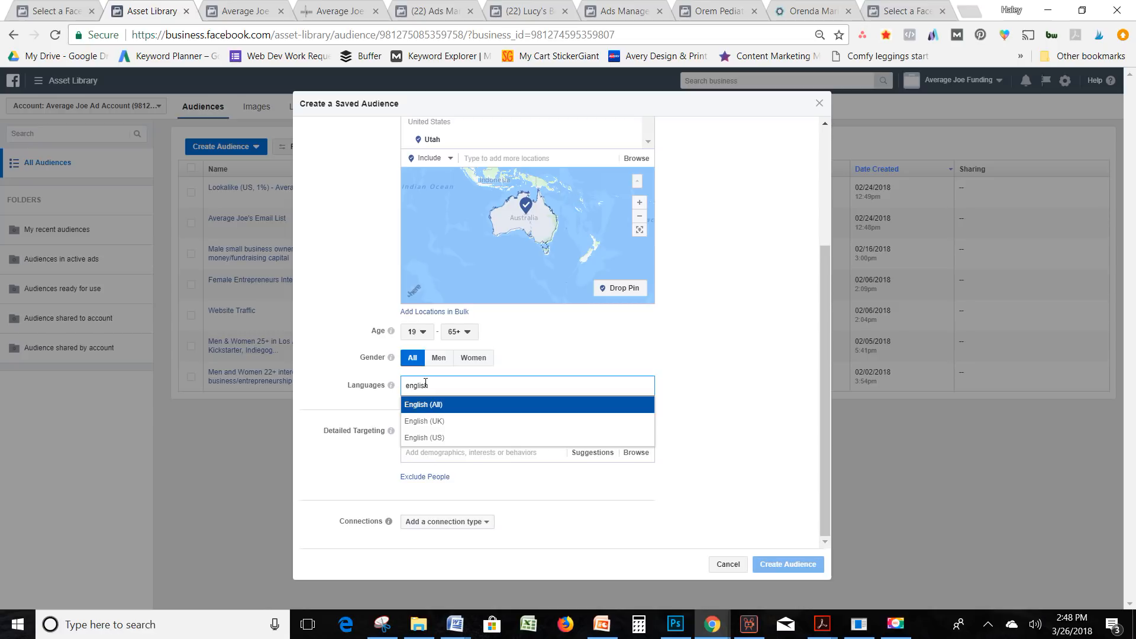
{"action": "key", "text": "ctrl+a"}
{"action": "type", "text": "spanish"}
{"action": "key", "text": "ctrl+a"}
{"action": "key", "text": "BackSpace"}
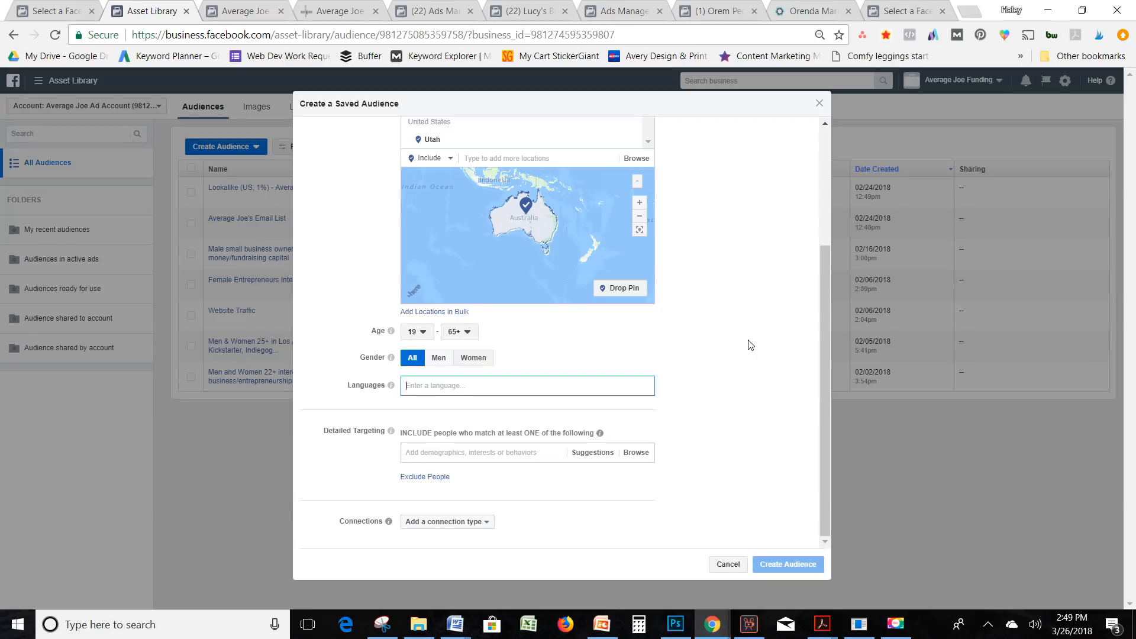
- Browse the detailed targeting categories, and look inside the Facebook Categories group under More Categories
{"action": "left_click", "coordinate": [509, 455]}
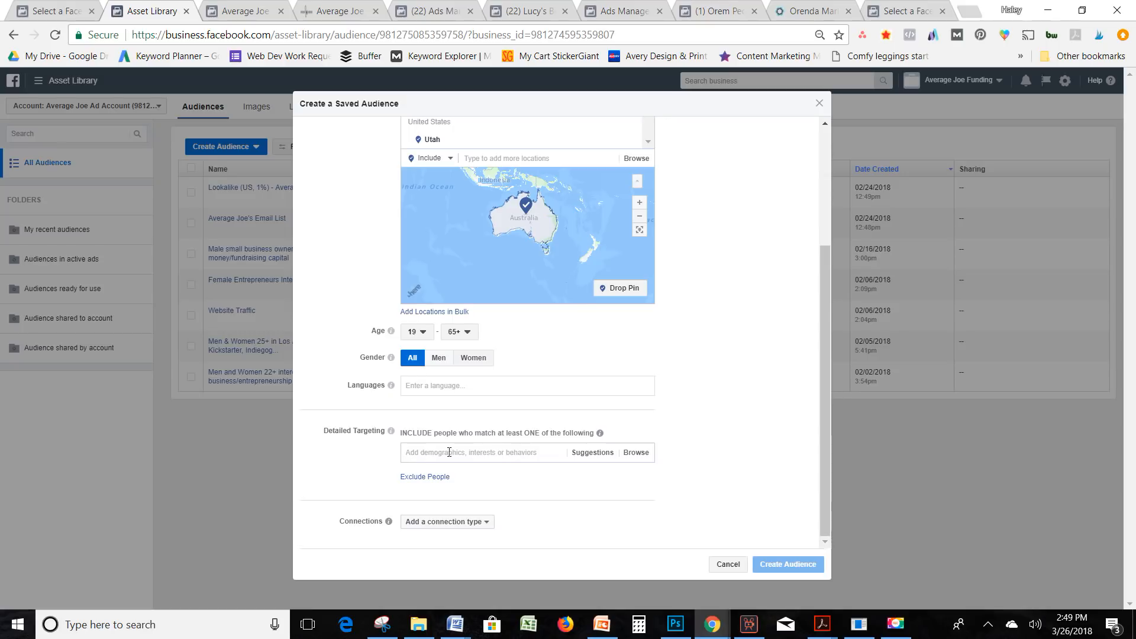
{"action": "left_click", "coordinate": [636, 454]}
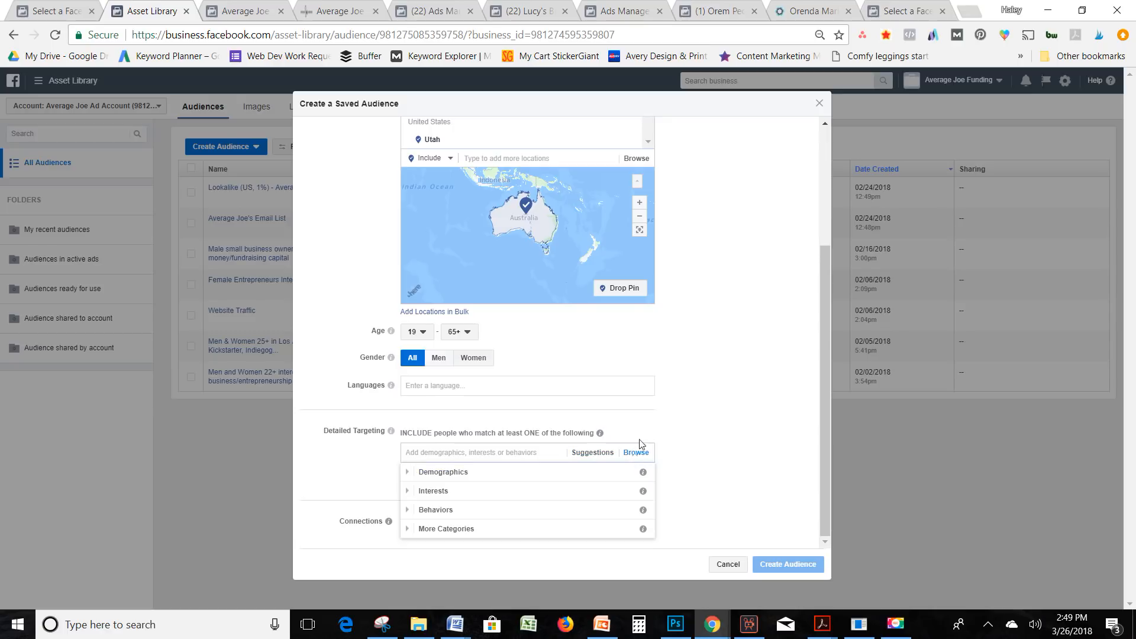
{"action": "left_click", "coordinate": [696, 389]}
{"action": "left_click", "coordinate": [645, 453]}
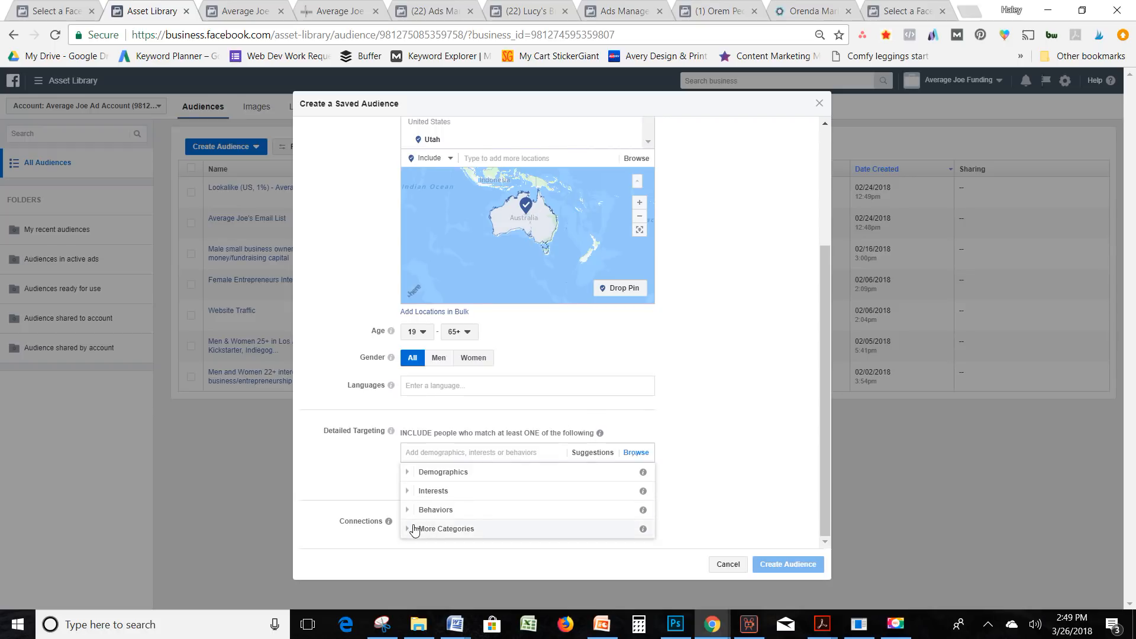
{"action": "left_click", "coordinate": [413, 529]}
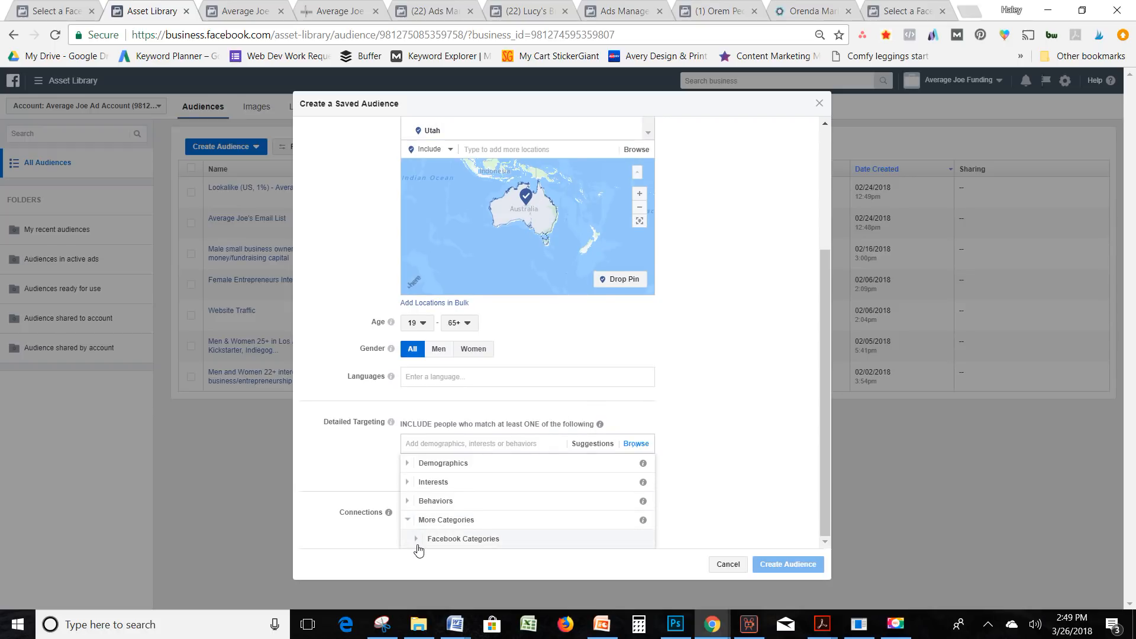
{"action": "left_click", "coordinate": [416, 540]}
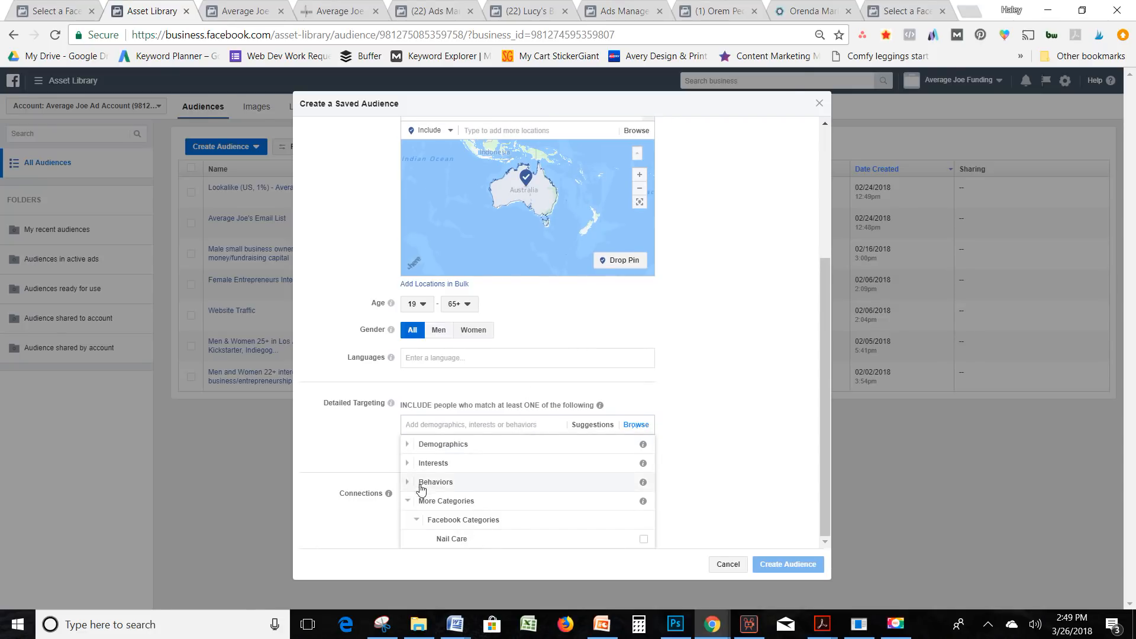
{"action": "left_click", "coordinate": [407, 501]}
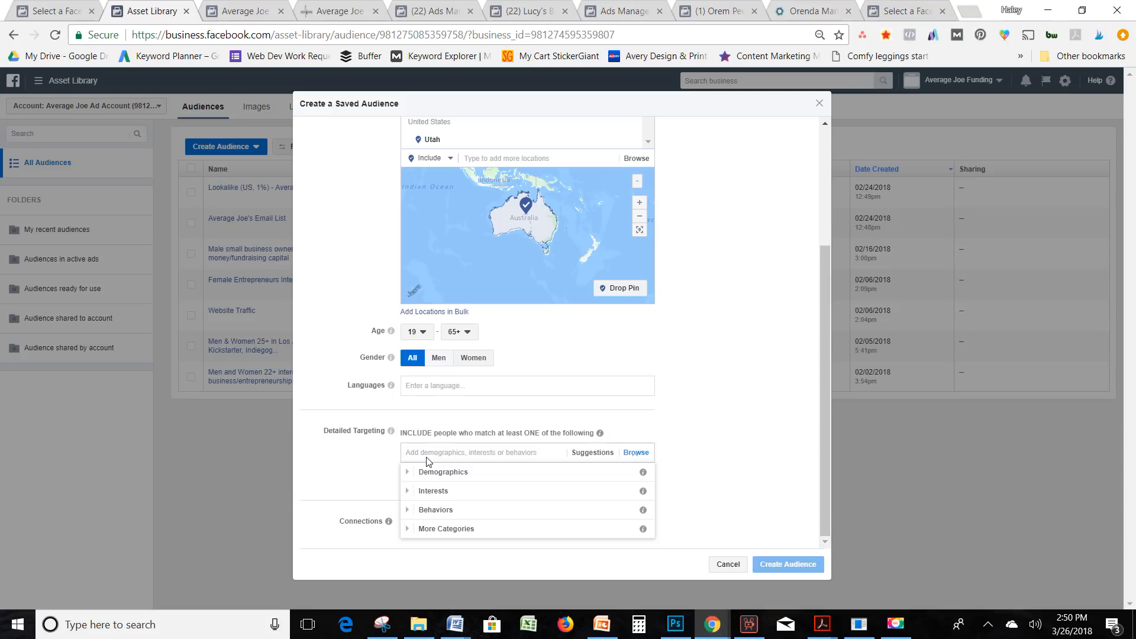
- Expand Demographics in the detailed targeting categories and look through its subcategories
{"action": "left_click", "coordinate": [409, 472]}
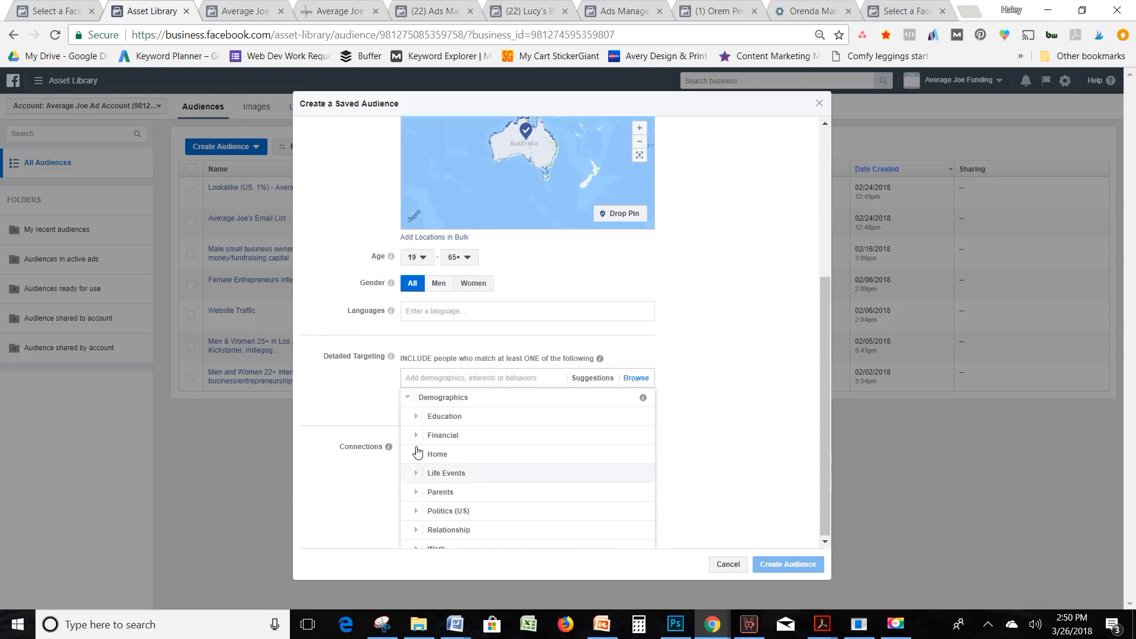
{"action": "scroll", "coordinate": [431, 422], "scroll_direction": "down", "scroll_amount": 1}
{"action": "scroll", "coordinate": [431, 423], "scroll_direction": "up", "scroll_amount": 1}
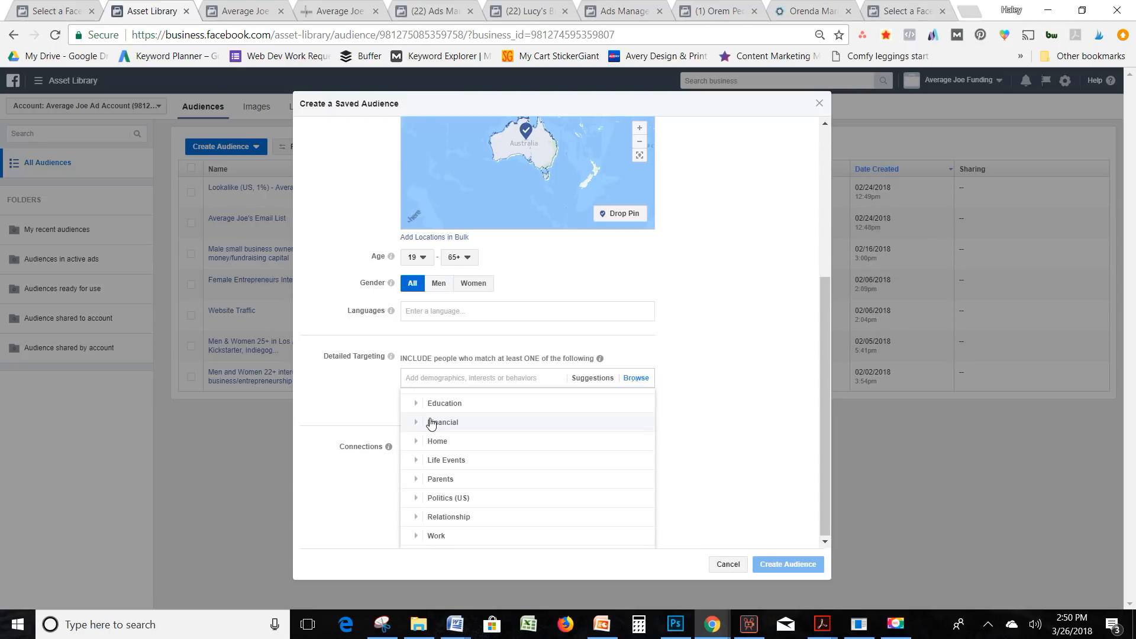
{"action": "scroll", "coordinate": [431, 422], "scroll_direction": "up", "scroll_amount": 1}
{"action": "scroll", "coordinate": [431, 422], "scroll_direction": "down", "scroll_amount": 2}
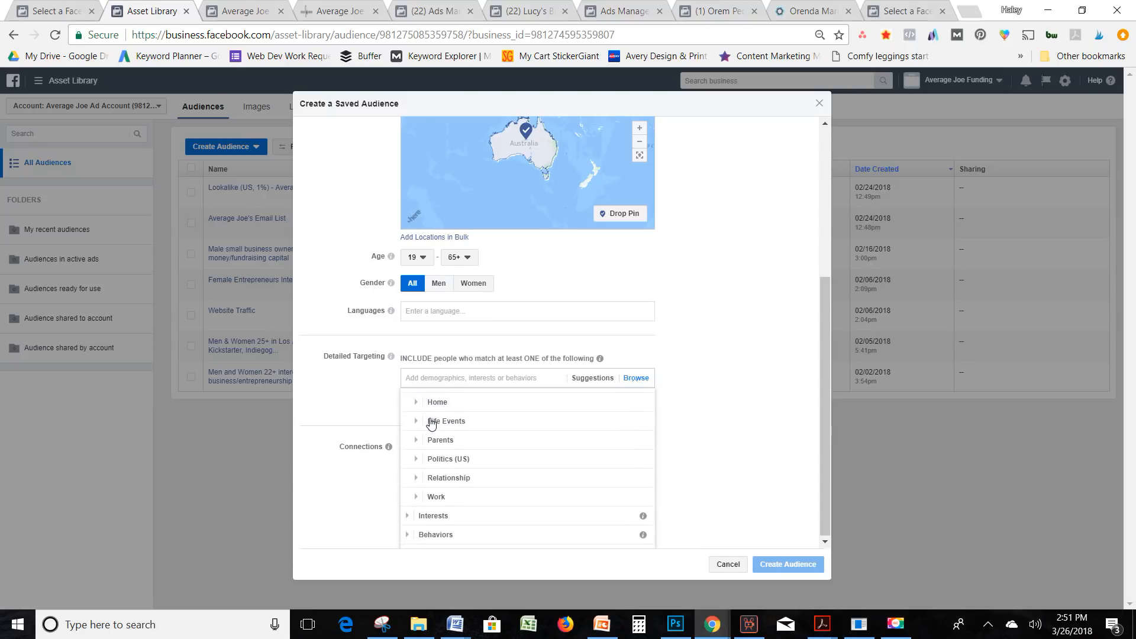
{"action": "scroll", "coordinate": [431, 422], "scroll_direction": "up", "scroll_amount": 1}
{"action": "scroll", "coordinate": [431, 422], "scroll_direction": "down", "scroll_amount": 1}
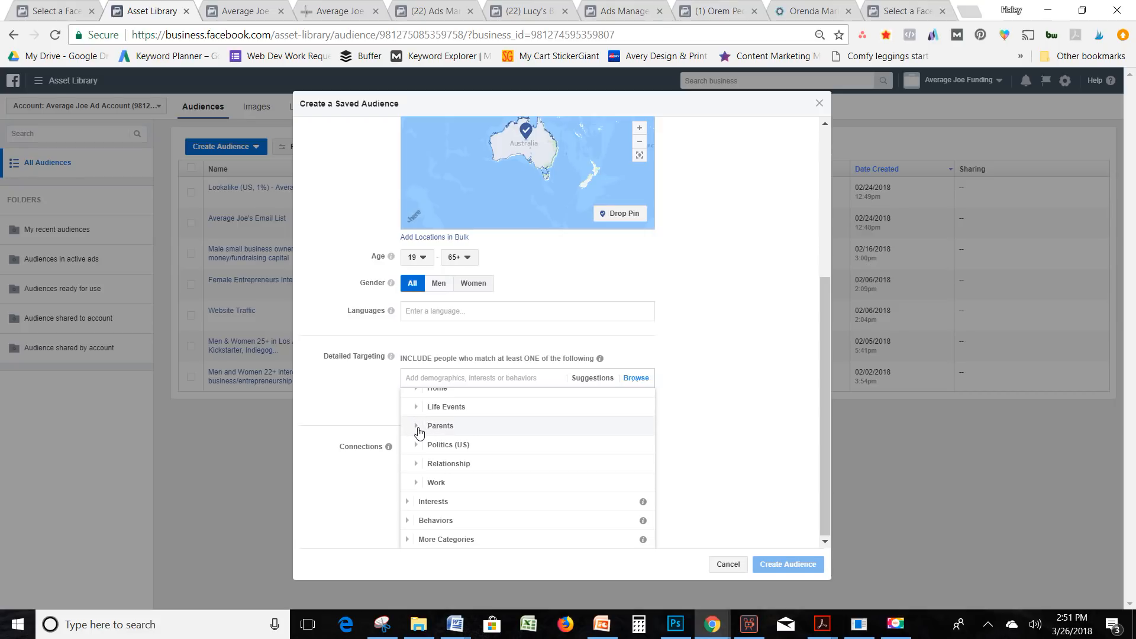
- Examine the All Parents and Moms targeting options in the Parents demographics
{"action": "left_click", "coordinate": [418, 428]}
{"action": "left_click", "coordinate": [424, 417]}
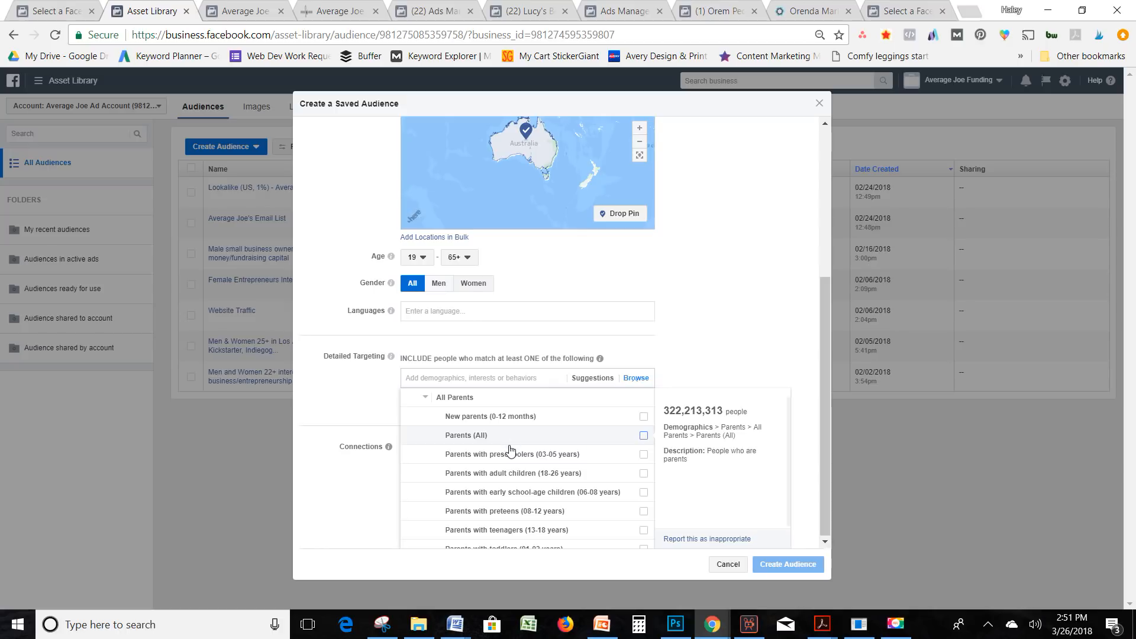
{"action": "scroll", "coordinate": [505, 449], "scroll_direction": "down", "scroll_amount": 3}
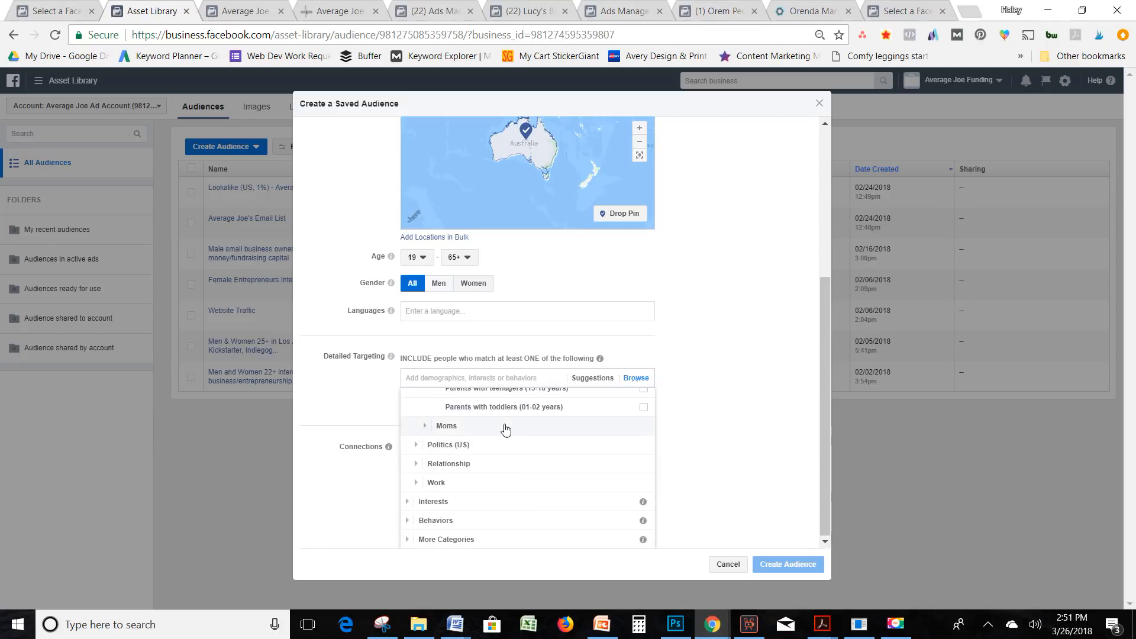
{"action": "left_click", "coordinate": [424, 427]}
{"action": "scroll", "coordinate": [487, 437], "scroll_direction": "down", "scroll_amount": 2}
{"action": "scroll", "coordinate": [488, 439], "scroll_direction": "up", "scroll_amount": 3}
{"action": "scroll", "coordinate": [492, 438], "scroll_direction": "up", "scroll_amount": 2}
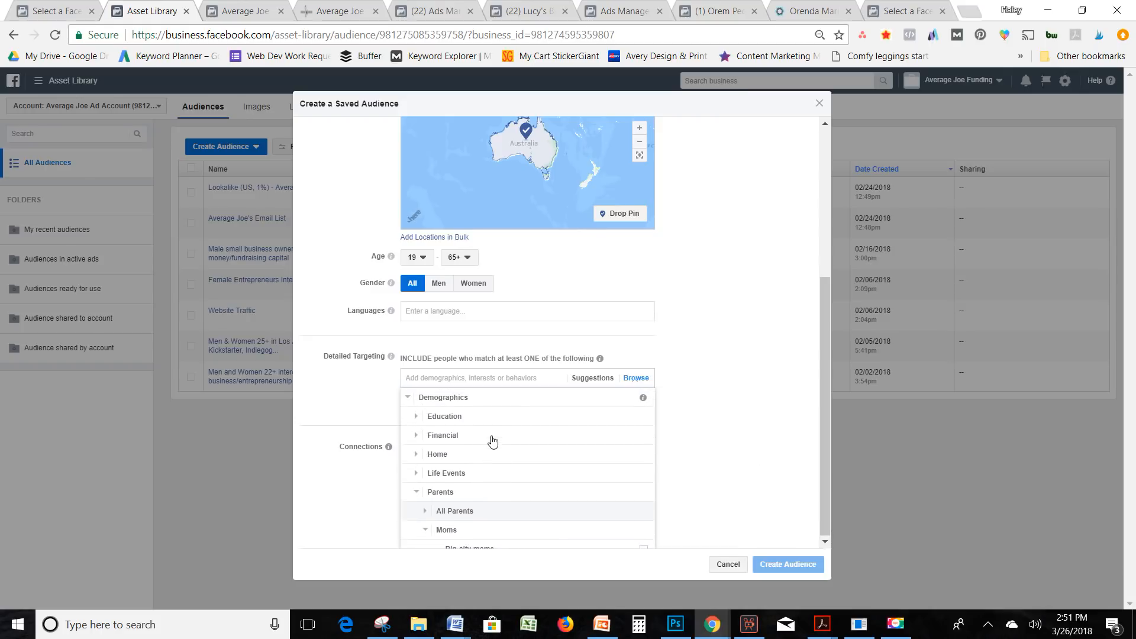
- Examine the Anniversary and Birthday Month targeting options in the Life Events demographics
{"action": "left_click", "coordinate": [417, 474]}
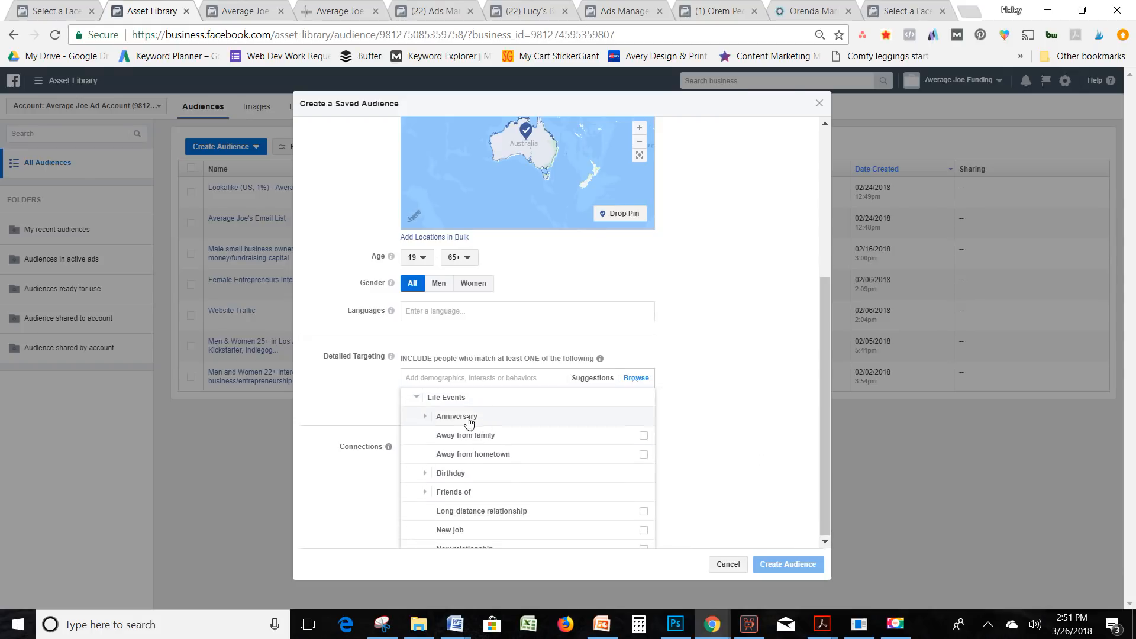
{"action": "left_click", "coordinate": [425, 417]}
{"action": "scroll", "coordinate": [473, 426], "scroll_direction": "down", "scroll_amount": 1}
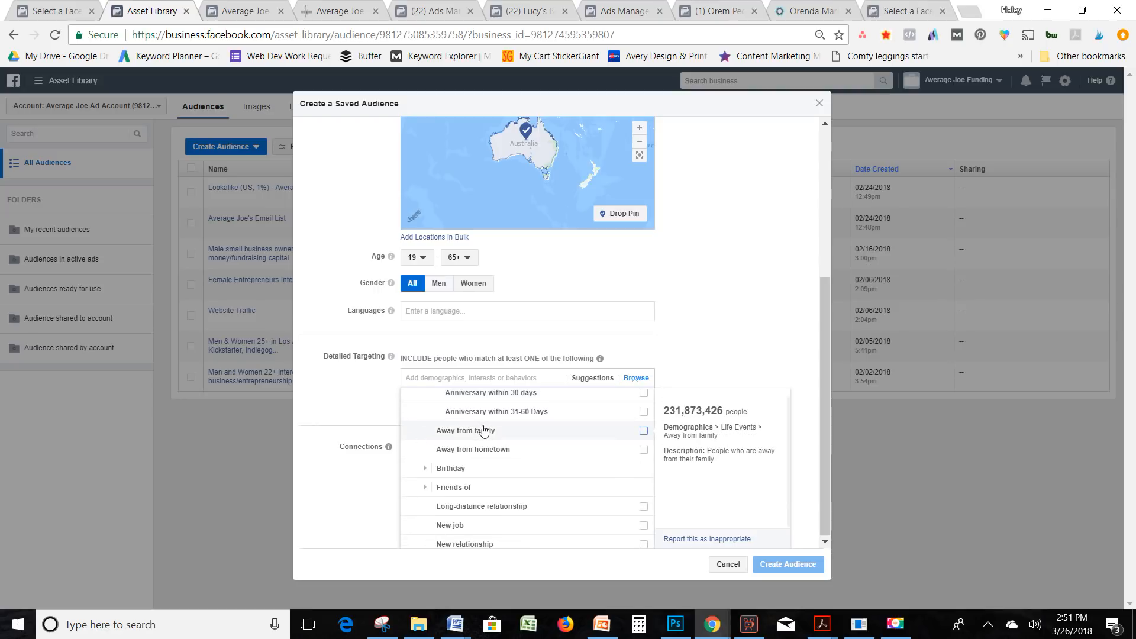
{"action": "scroll", "coordinate": [494, 445], "scroll_direction": "down", "scroll_amount": 1}
{"action": "left_click", "coordinate": [426, 438]}
{"action": "left_click", "coordinate": [467, 419]}
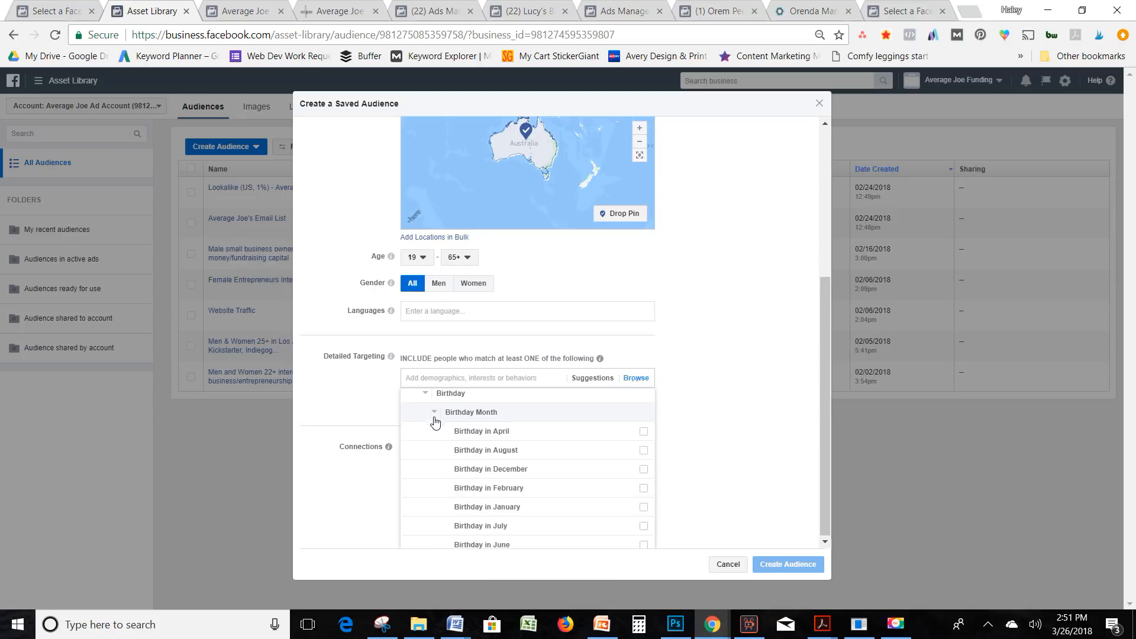
{"action": "scroll", "coordinate": [483, 435], "scroll_direction": "down", "scroll_amount": 3}
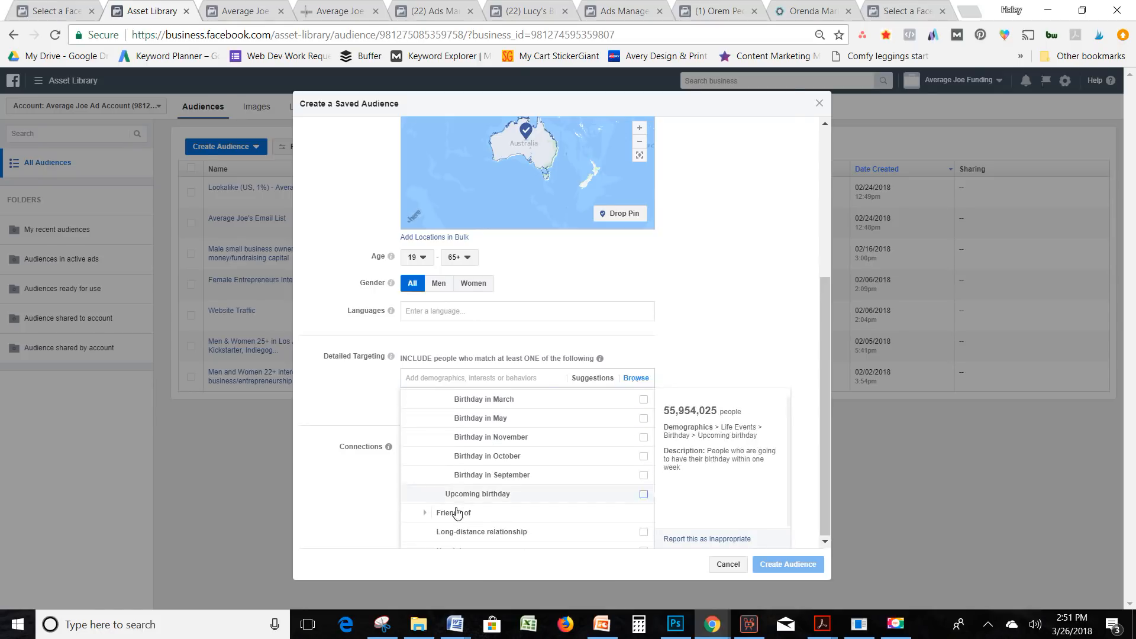
- Review the Friends of options and the remaining Life Events, from long-distance relationship through recently moved
{"action": "left_click", "coordinate": [425, 513]}
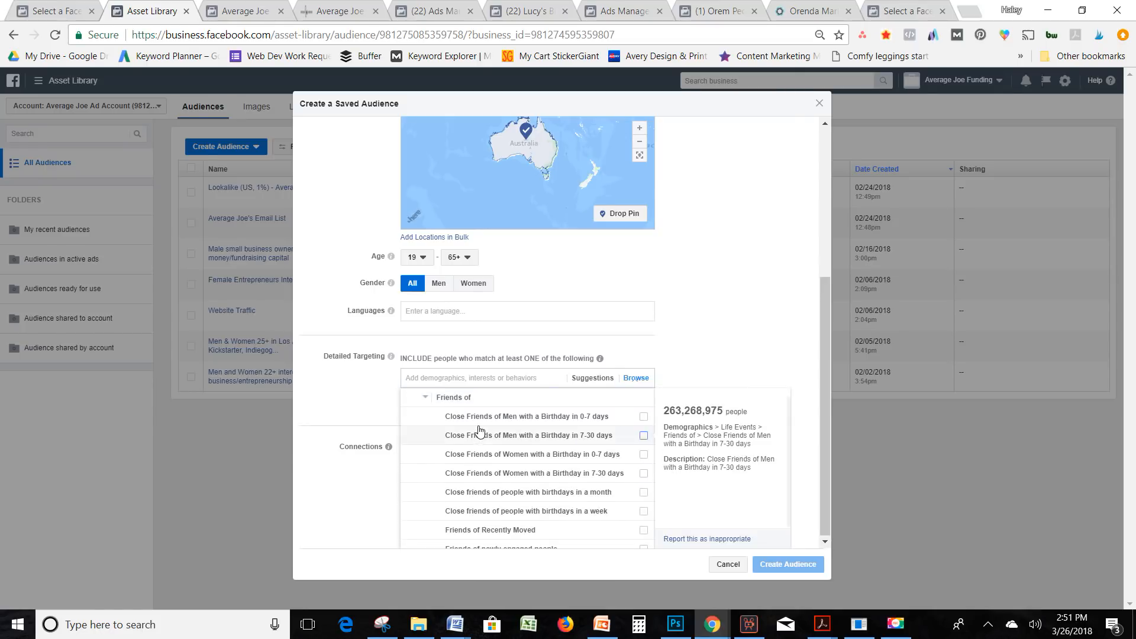
{"action": "scroll", "coordinate": [480, 428], "scroll_direction": "down", "scroll_amount": 2}
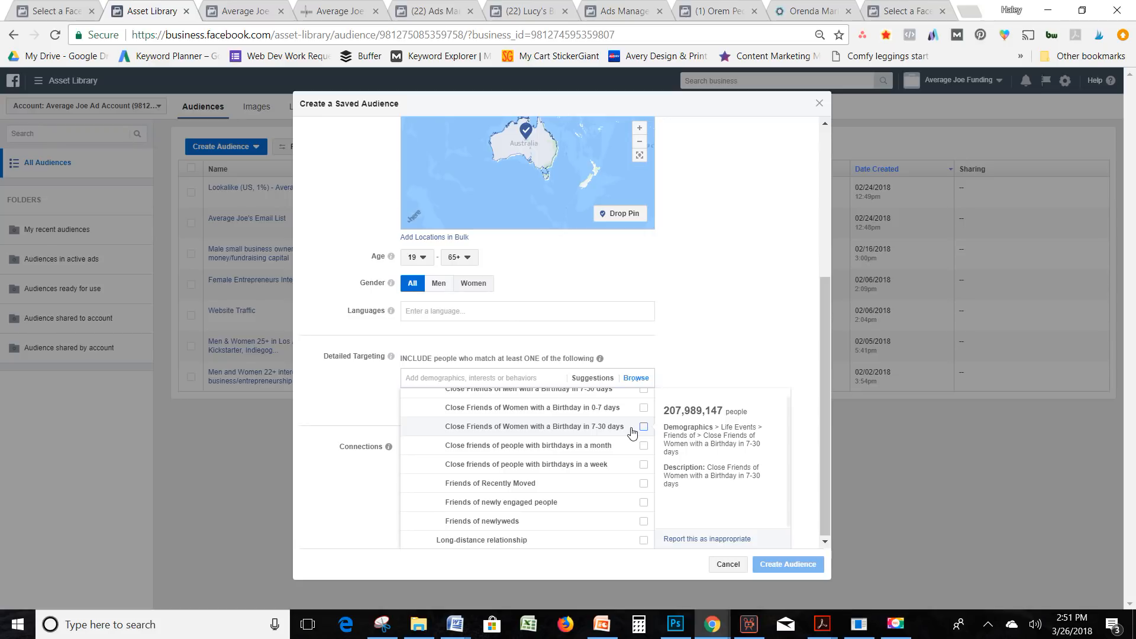
{"action": "scroll", "coordinate": [565, 430], "scroll_direction": "down", "scroll_amount": 4}
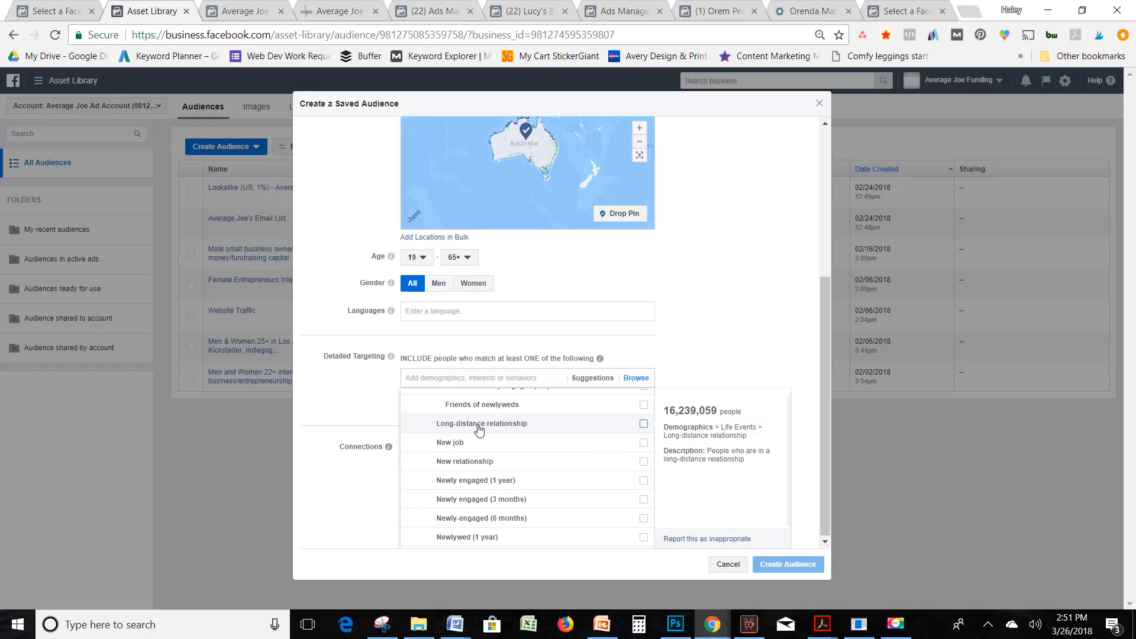
{"action": "scroll", "coordinate": [479, 429], "scroll_direction": "down", "scroll_amount": 5}
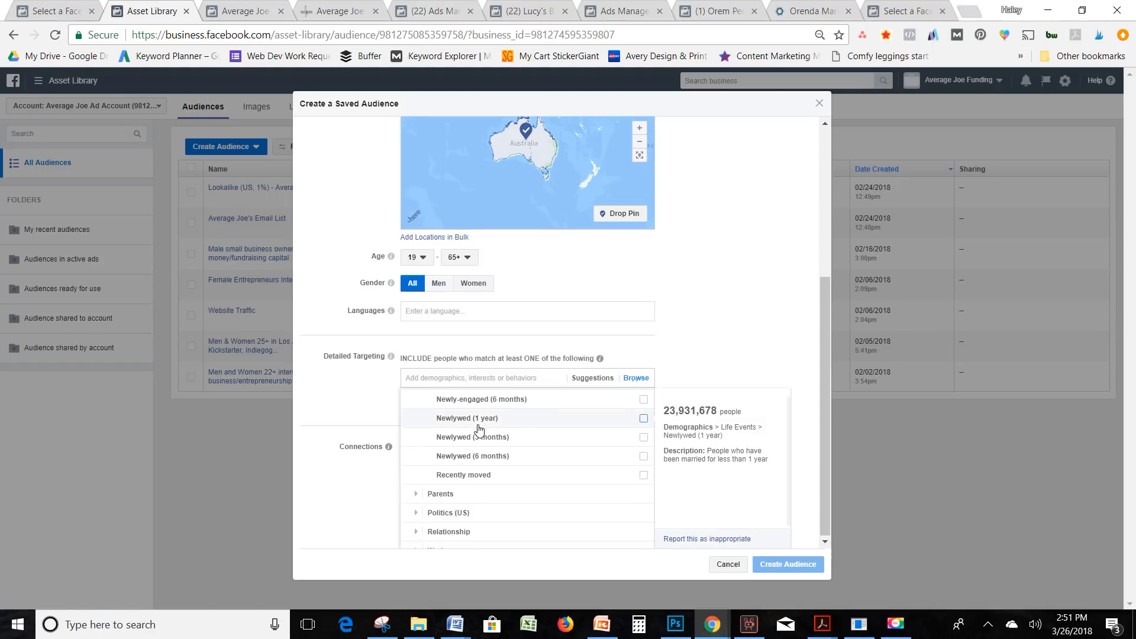
{"action": "scroll", "coordinate": [480, 427], "scroll_direction": "up", "scroll_amount": 3}
{"action": "scroll", "coordinate": [468, 435], "scroll_direction": "down", "scroll_amount": 3}
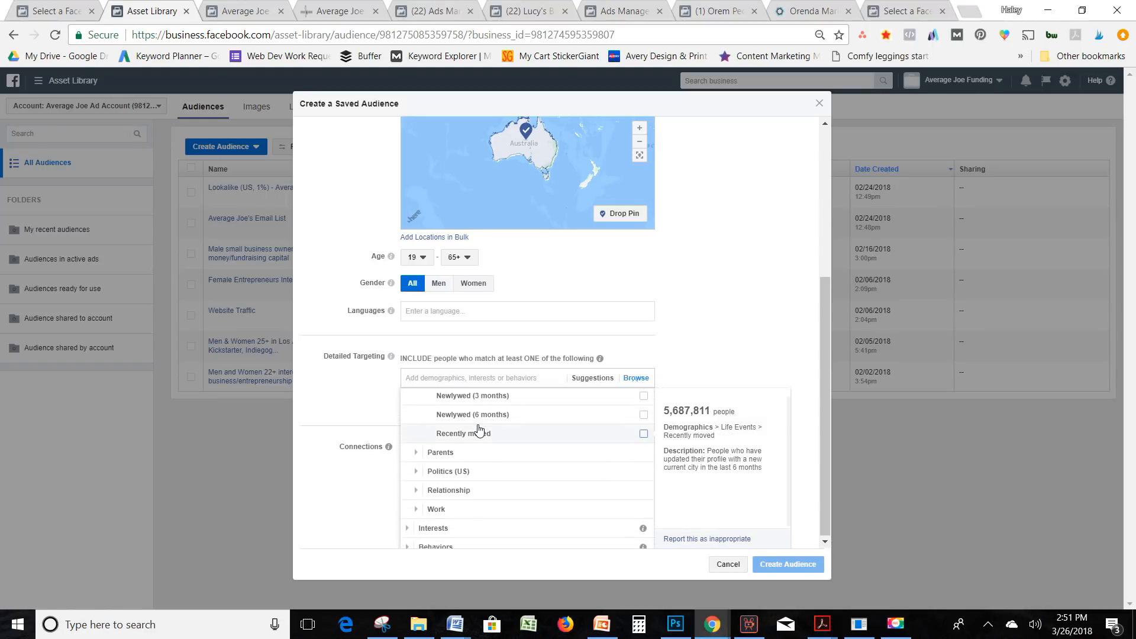
{"action": "scroll", "coordinate": [420, 453], "scroll_direction": "down", "scroll_amount": 1}
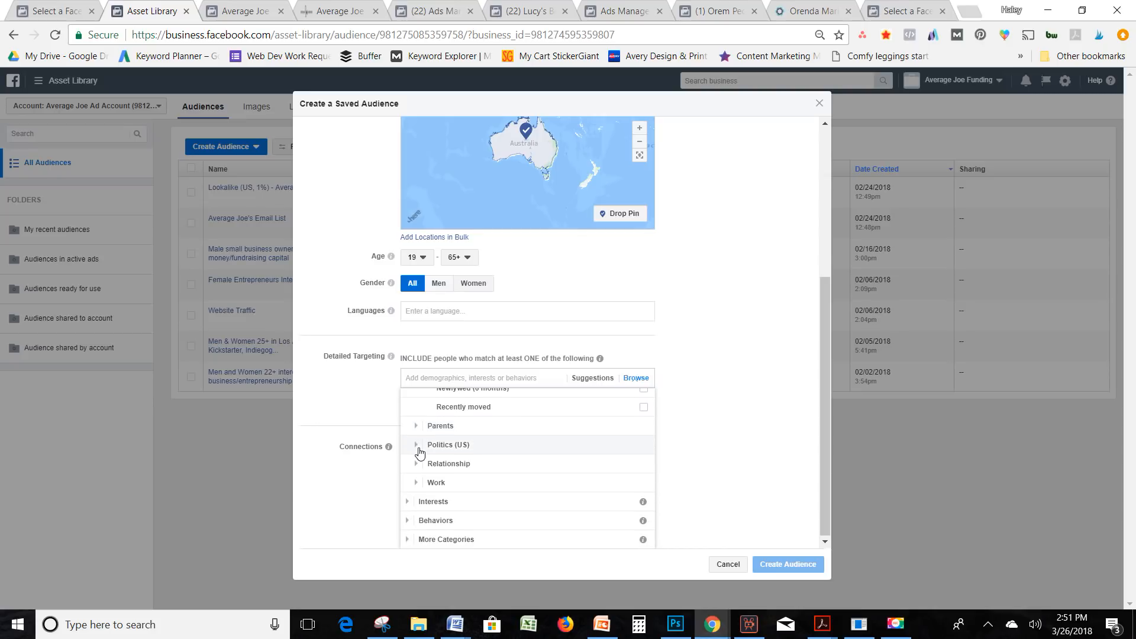
- Look through the Work demographics, including the Industries group
{"action": "left_click", "coordinate": [418, 482]}
{"action": "scroll", "coordinate": [420, 481], "scroll_direction": "down", "scroll_amount": 2}
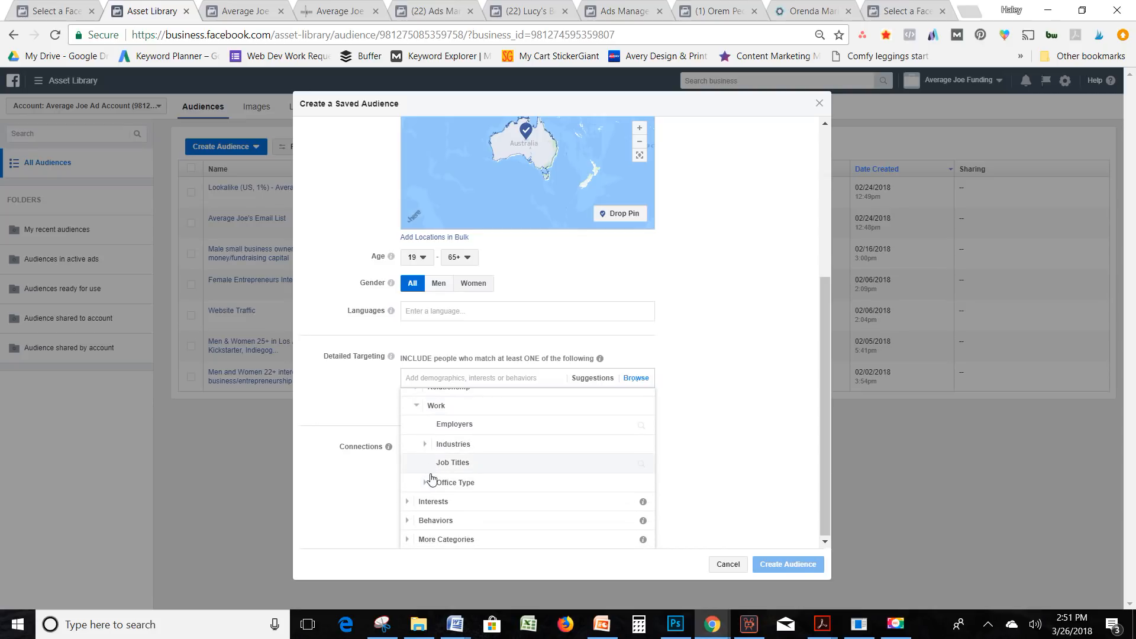
{"action": "left_click", "coordinate": [426, 444]}
- Examine the Home demographics and the targeting options under Home Ownership
{"action": "scroll", "coordinate": [430, 449], "scroll_direction": "up", "scroll_amount": 6}
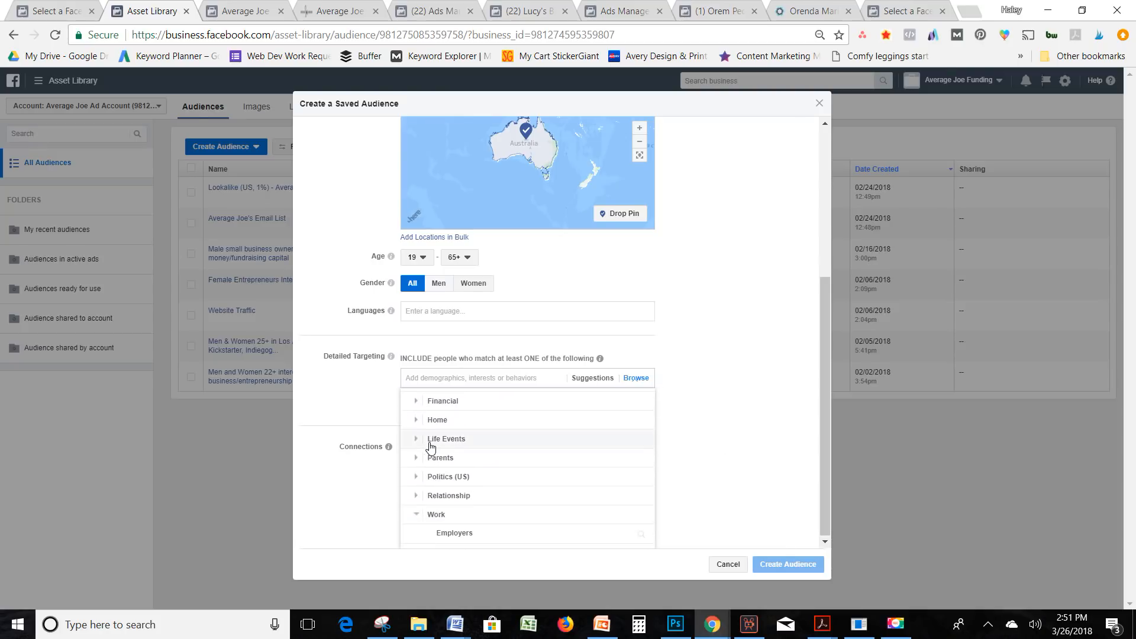
{"action": "scroll", "coordinate": [430, 448], "scroll_direction": "down", "scroll_amount": 1}
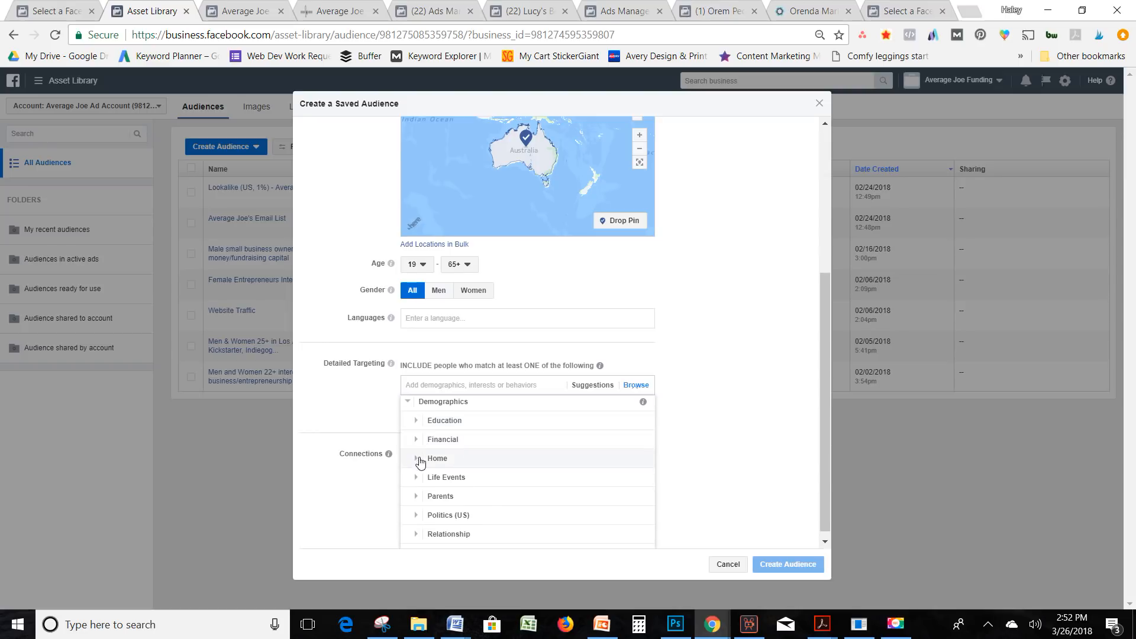
{"action": "left_click", "coordinate": [419, 459]}
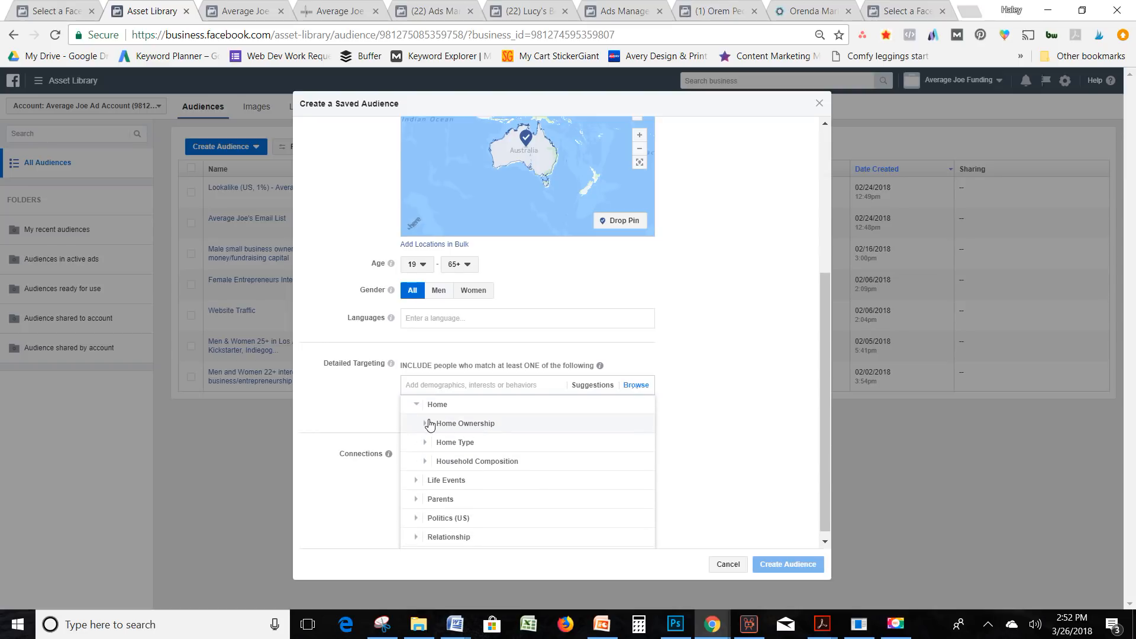
{"action": "left_click", "coordinate": [426, 424]}
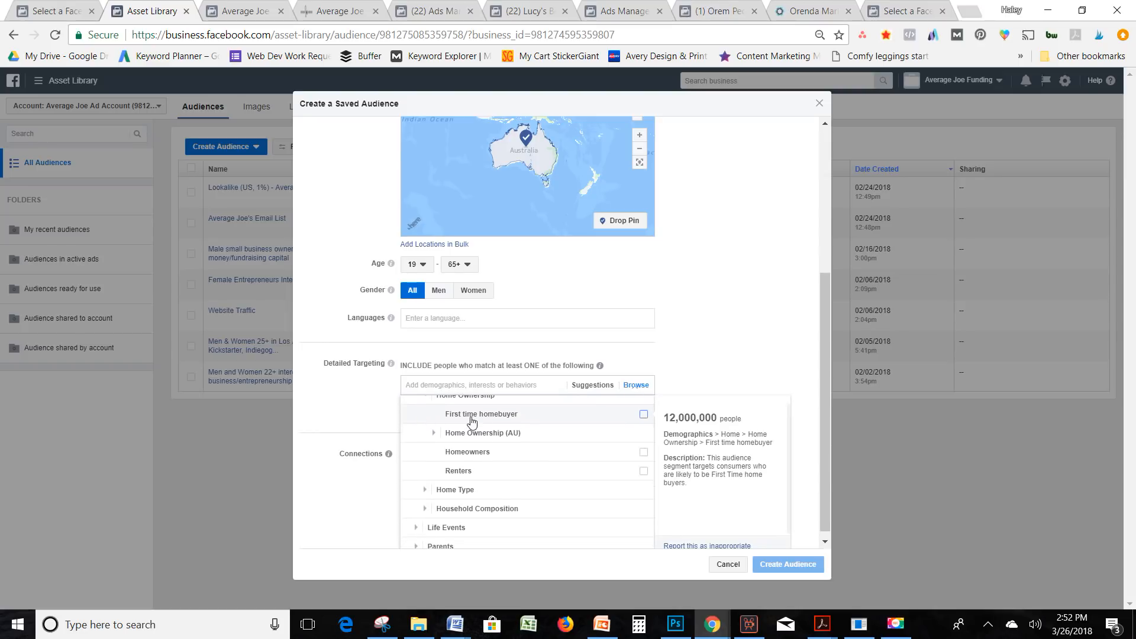
{"action": "scroll", "coordinate": [441, 472], "scroll_direction": "down", "scroll_amount": 1}
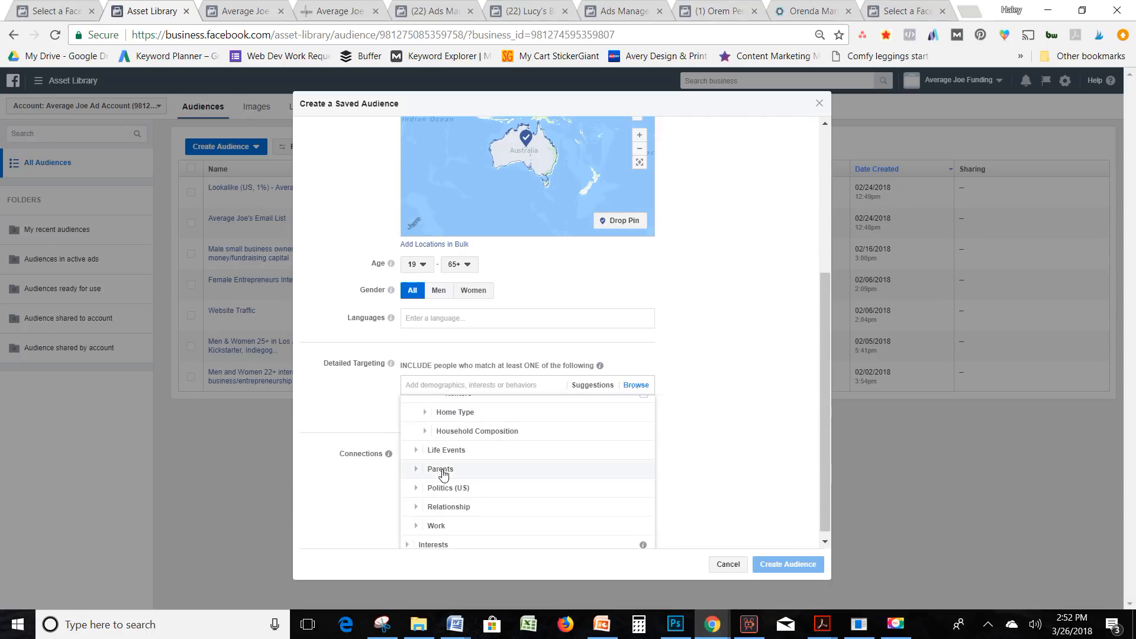
{"action": "scroll", "coordinate": [417, 466], "scroll_direction": "down", "scroll_amount": 1}
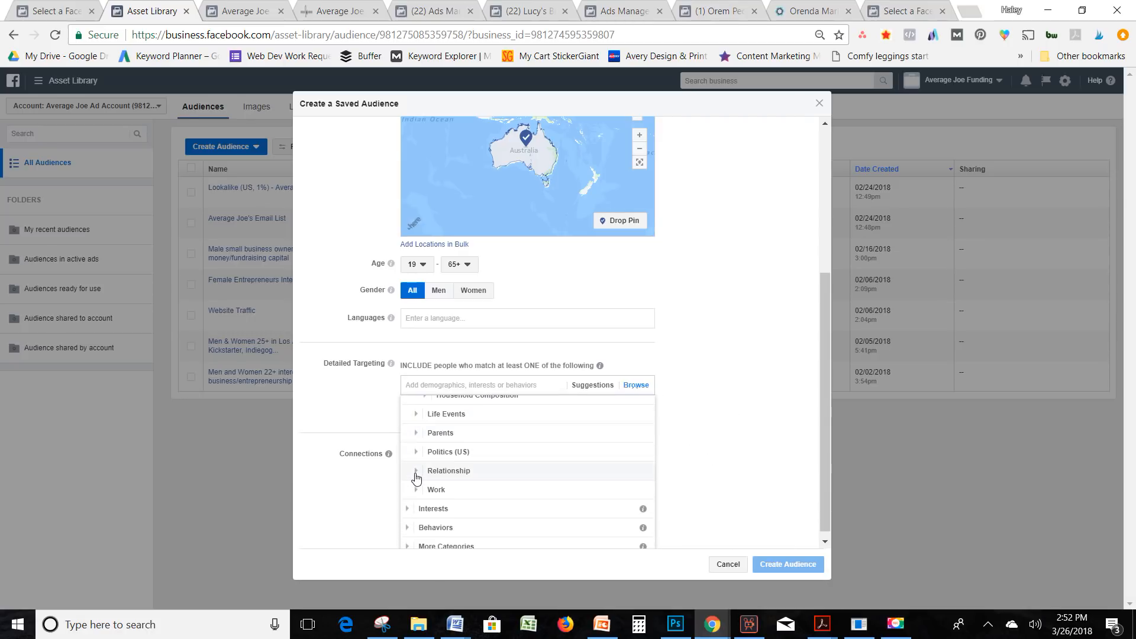
{"action": "scroll", "coordinate": [416, 477], "scroll_direction": "up", "scroll_amount": 2}
{"action": "scroll", "coordinate": [416, 478], "scroll_direction": "up", "scroll_amount": 5}
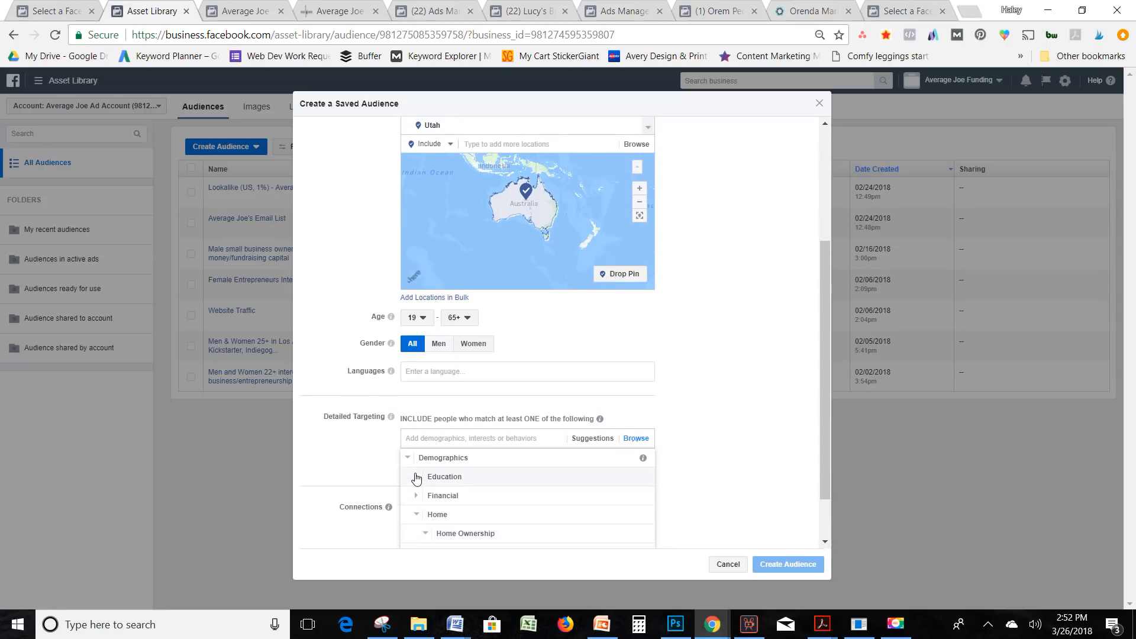
- Examine the household income ranges in the Financial demographics, then close the Demographics group
{"action": "left_click", "coordinate": [417, 495]}
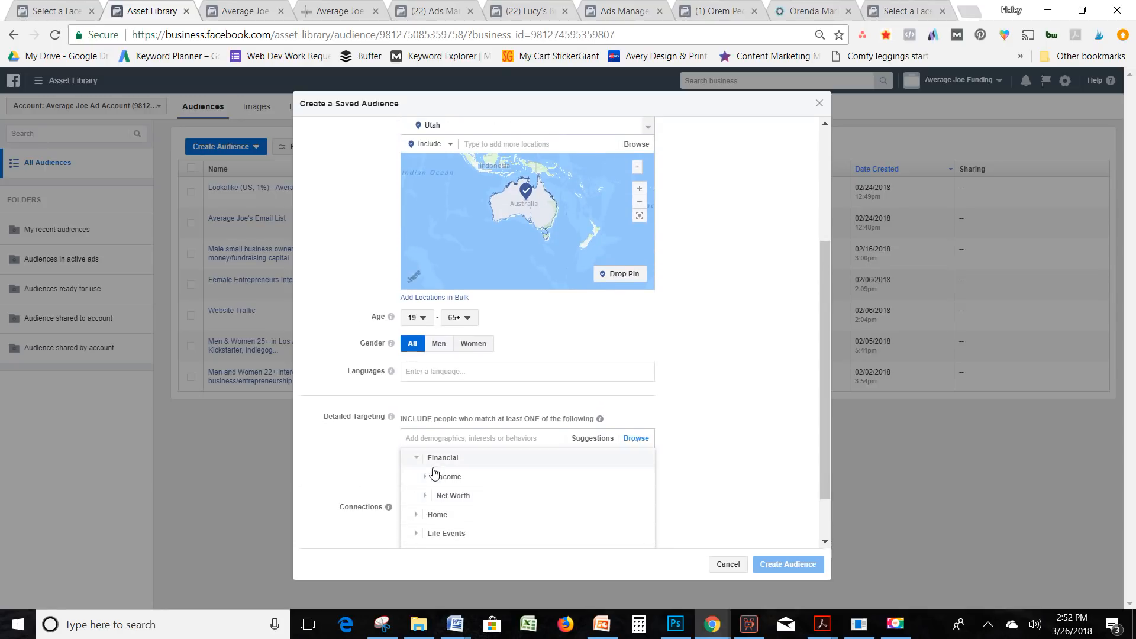
{"action": "left_click", "coordinate": [431, 478]}
{"action": "scroll", "coordinate": [430, 481], "scroll_direction": "down", "scroll_amount": 1}
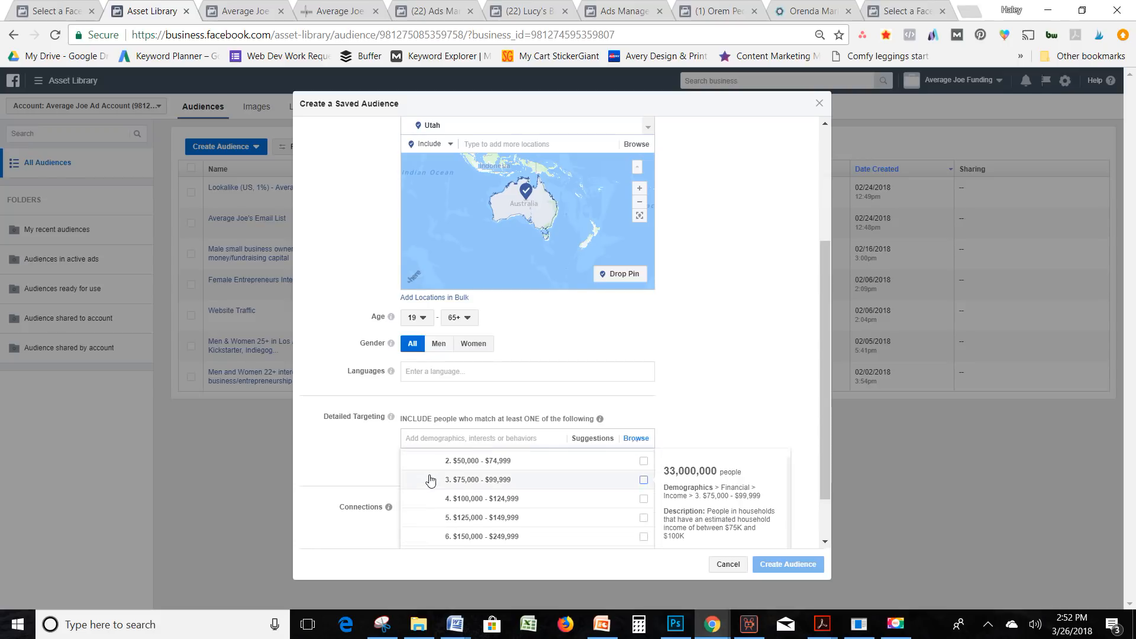
{"action": "scroll", "coordinate": [430, 480], "scroll_direction": "up", "scroll_amount": 3}
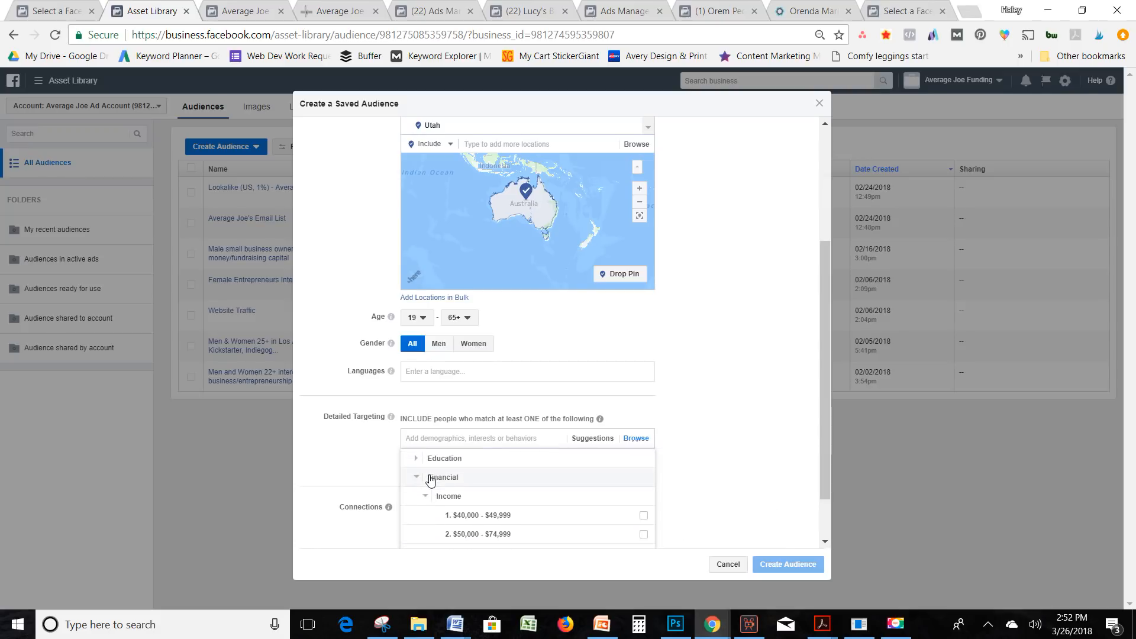
{"action": "left_click", "coordinate": [419, 492]}
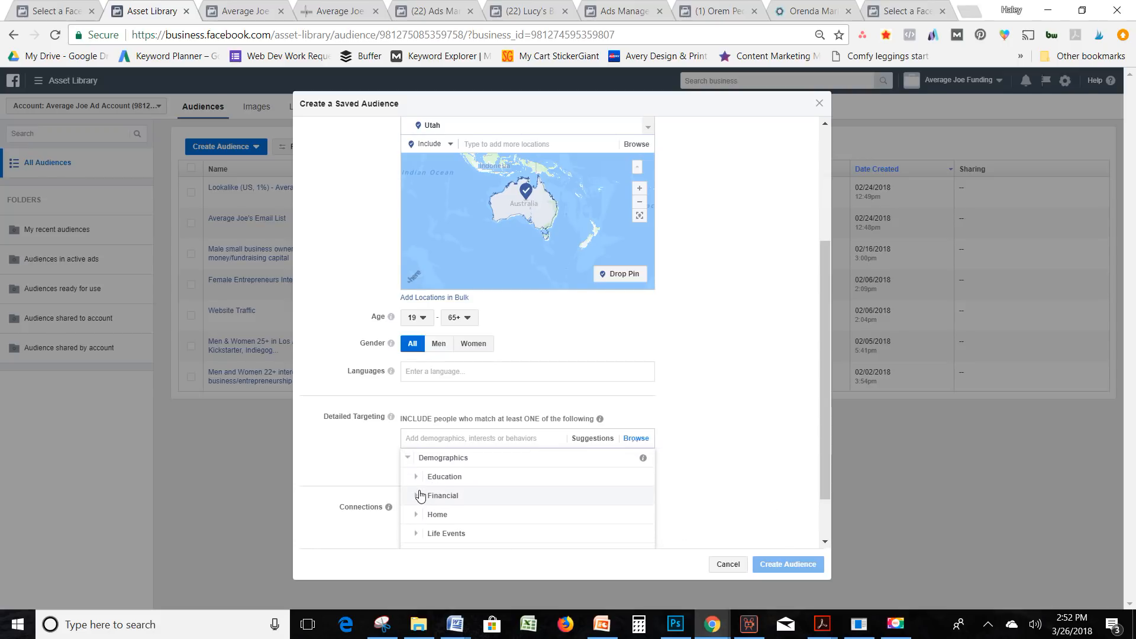
{"action": "left_click", "coordinate": [410, 455]}
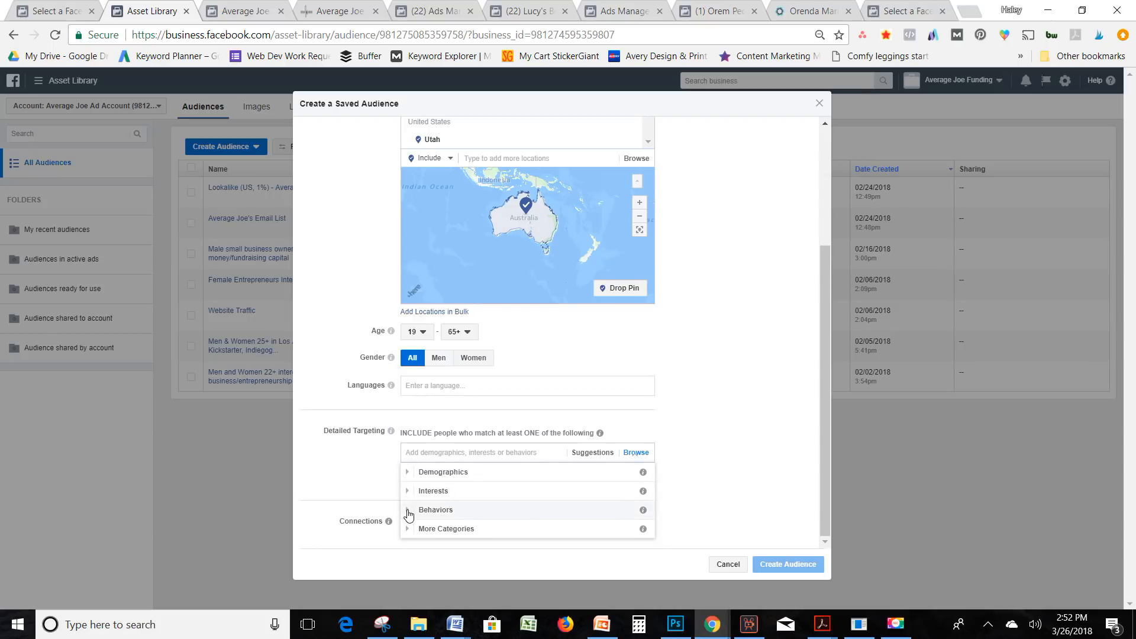
- Open the Behaviors group and view the targeting option under Anniversary
{"action": "left_click", "coordinate": [422, 510]}
{"action": "scroll", "coordinate": [435, 477], "scroll_direction": "down", "scroll_amount": 1}
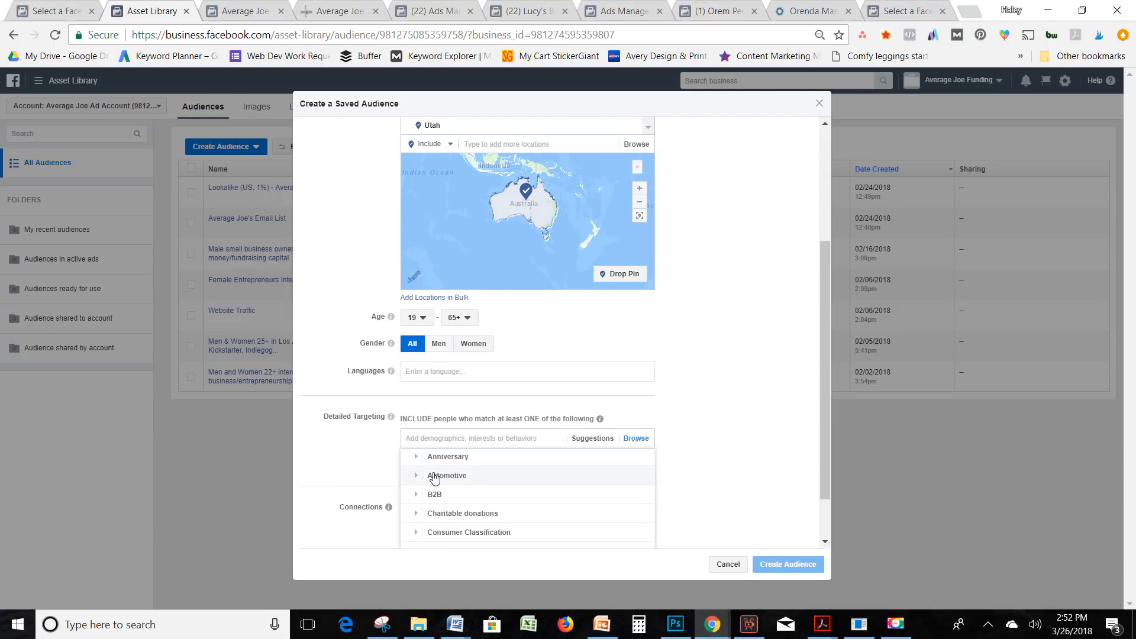
{"action": "left_click", "coordinate": [420, 459]}
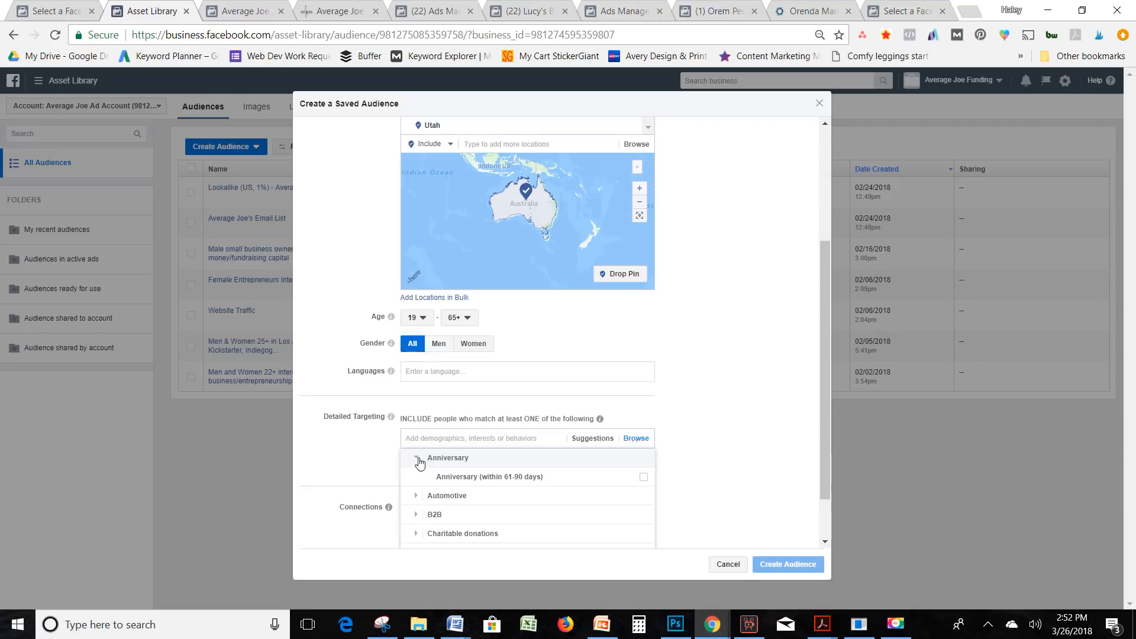
{"action": "left_click", "coordinate": [421, 459]}
- Look through the other Behaviors categories, including the options under Job role
{"action": "scroll", "coordinate": [420, 463], "scroll_direction": "down", "scroll_amount": 2}
{"action": "scroll", "coordinate": [419, 462], "scroll_direction": "down", "scroll_amount": 4}
{"action": "scroll", "coordinate": [419, 463], "scroll_direction": "down", "scroll_amount": 1}
{"action": "left_click", "coordinate": [421, 473]}
{"action": "scroll", "coordinate": [420, 471], "scroll_direction": "down", "scroll_amount": 1}
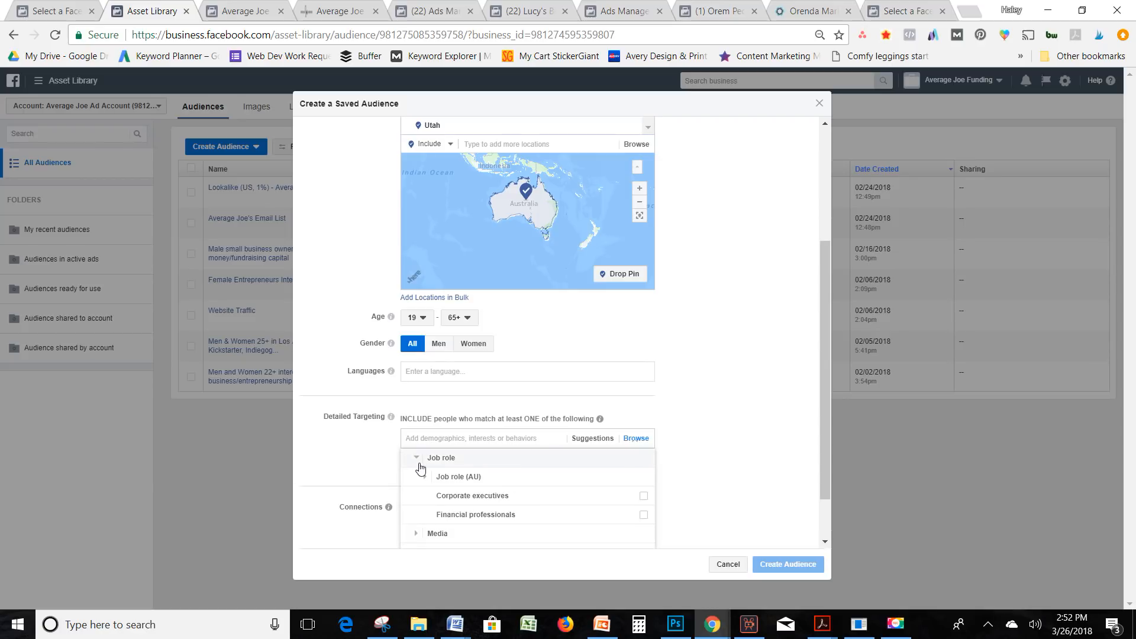
{"action": "left_click", "coordinate": [419, 464]}
{"action": "scroll", "coordinate": [419, 465], "scroll_direction": "up", "scroll_amount": 3}
{"action": "scroll", "coordinate": [419, 465], "scroll_direction": "down", "scroll_amount": 4}
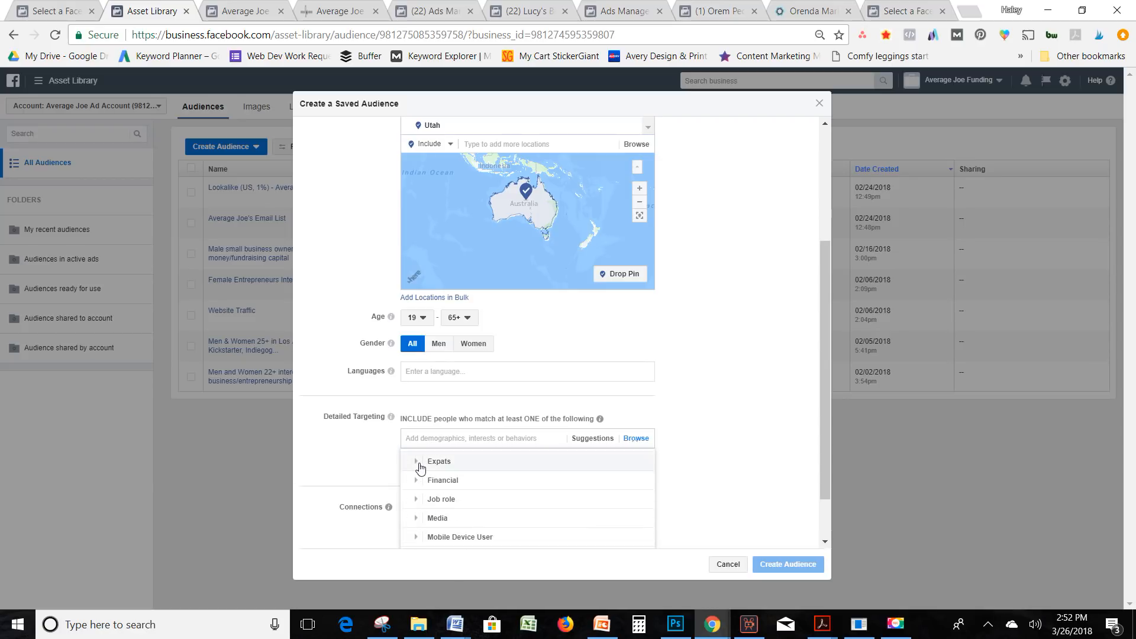
{"action": "scroll", "coordinate": [420, 468], "scroll_direction": "down", "scroll_amount": 1}
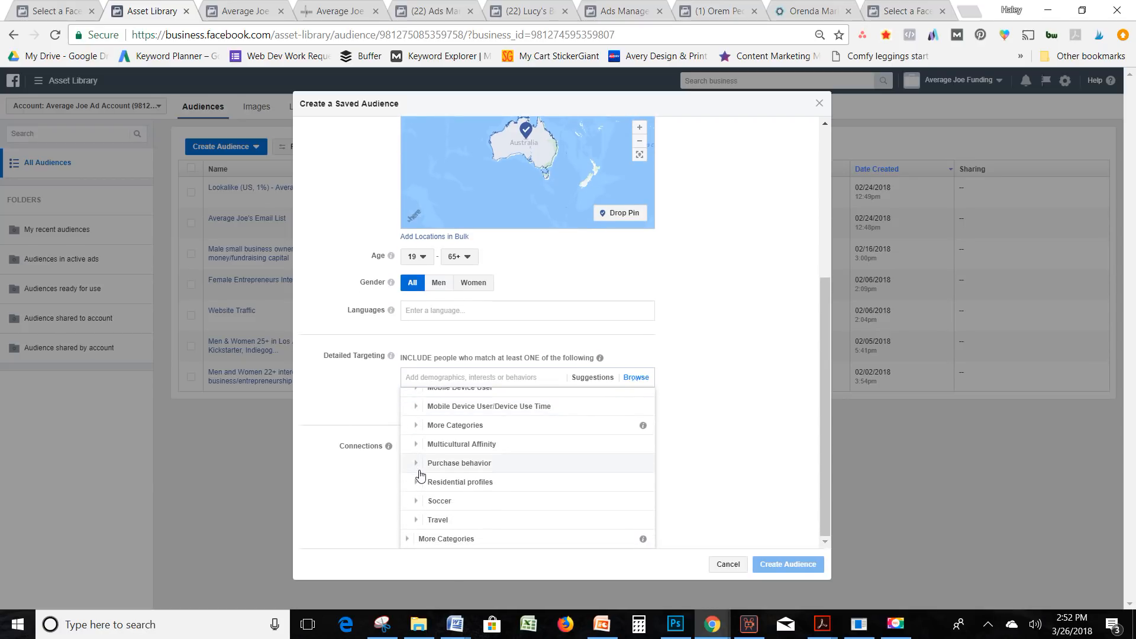
- Open the Purchase behavior category and read the details of Business marketing under Business purchases
{"action": "left_click", "coordinate": [419, 465]}
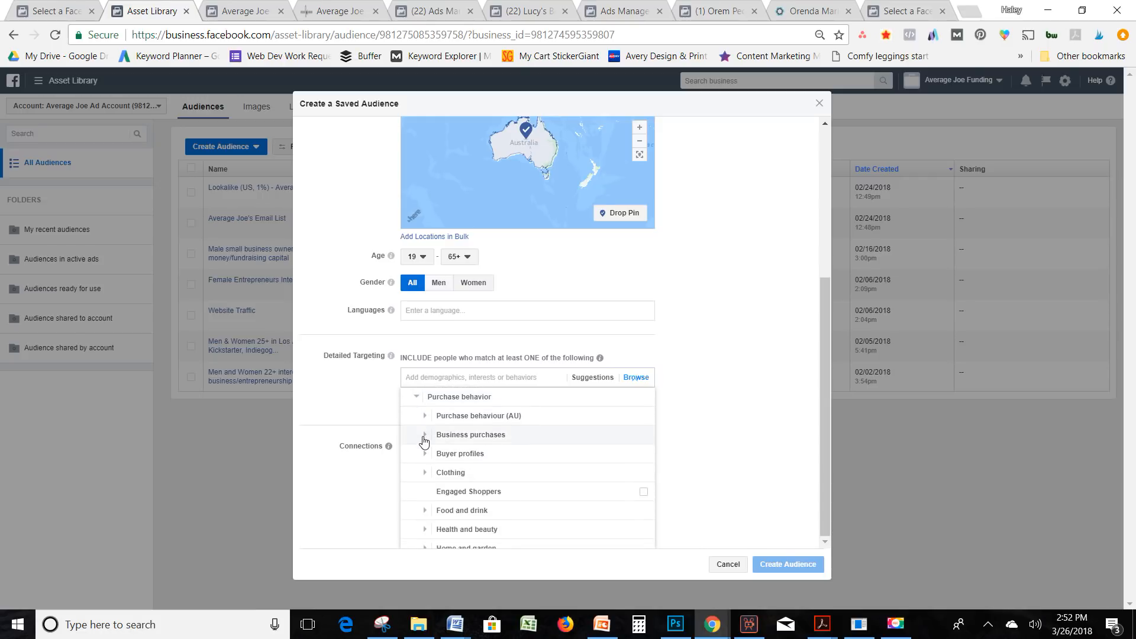
{"action": "left_click", "coordinate": [424, 438]}
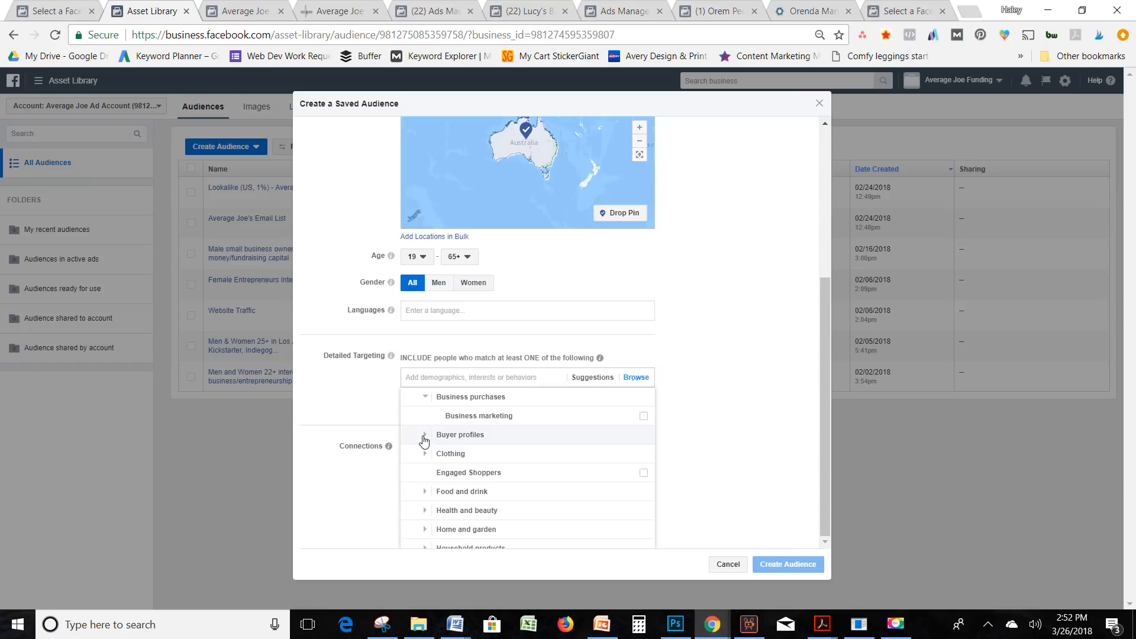
{"action": "mouse_move", "coordinate": [474, 418]}
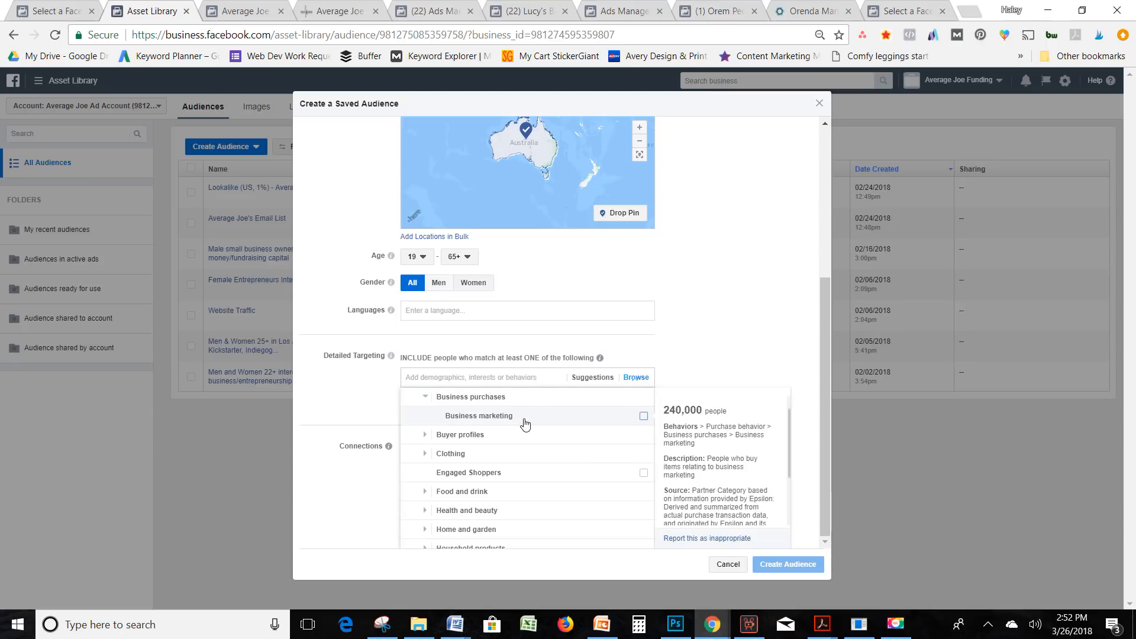
- Review the Buyer profiles options, from Coupon users through Green living to Trendy homemakers
{"action": "left_click", "coordinate": [424, 436]}
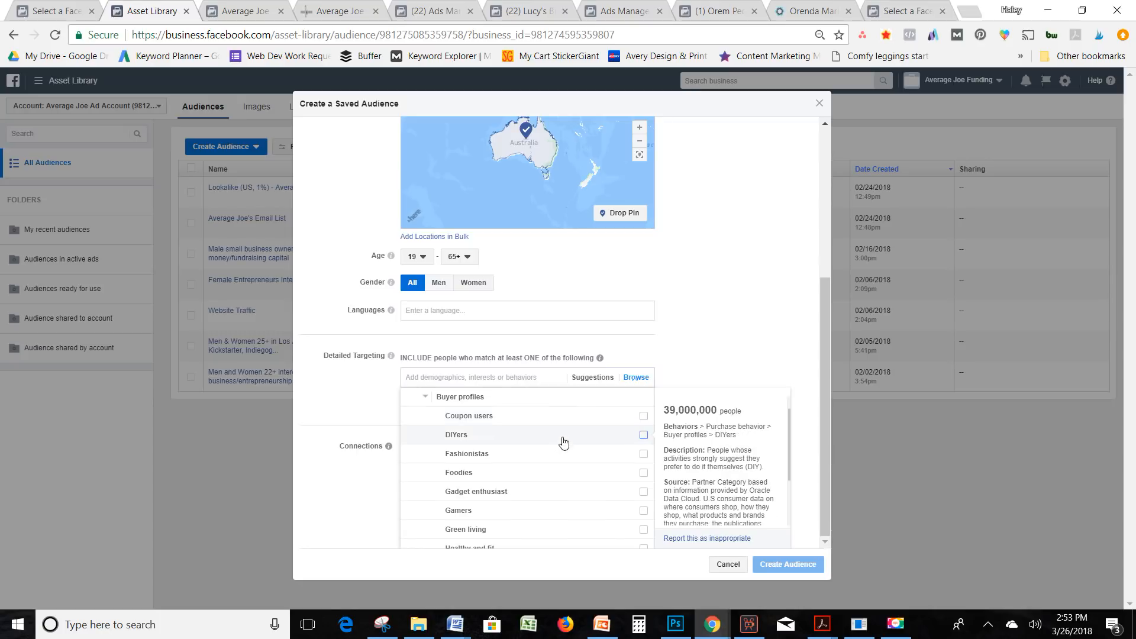
{"action": "scroll", "coordinate": [558, 444], "scroll_direction": "down", "scroll_amount": 1}
{"action": "scroll", "coordinate": [559, 444], "scroll_direction": "down", "scroll_amount": 2}
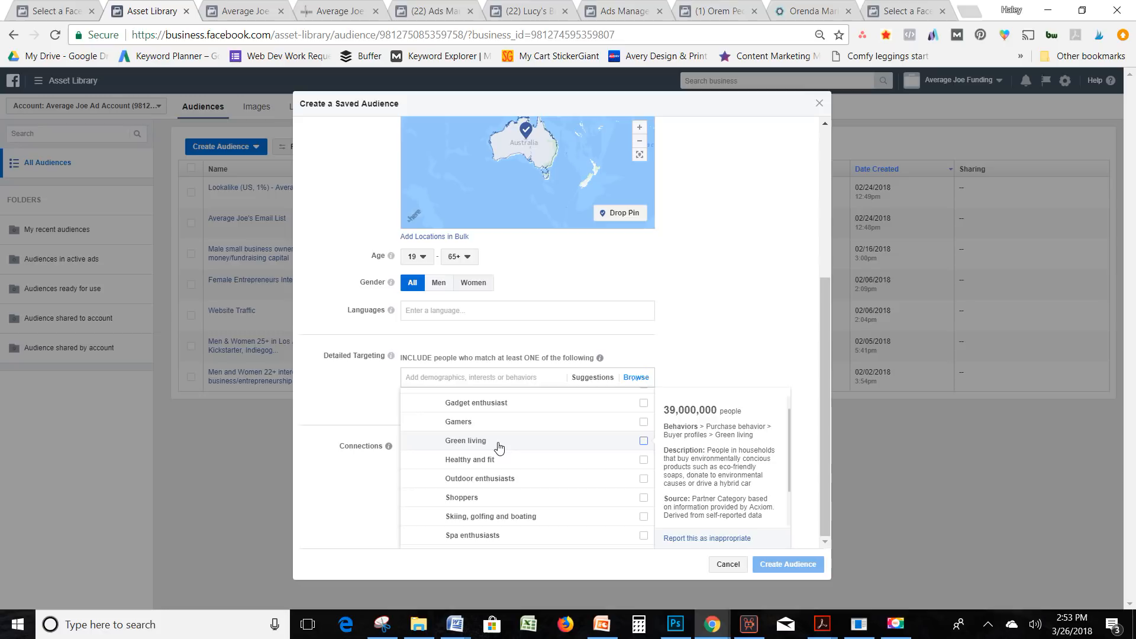
{"action": "scroll", "coordinate": [516, 449], "scroll_direction": "down", "scroll_amount": 3}
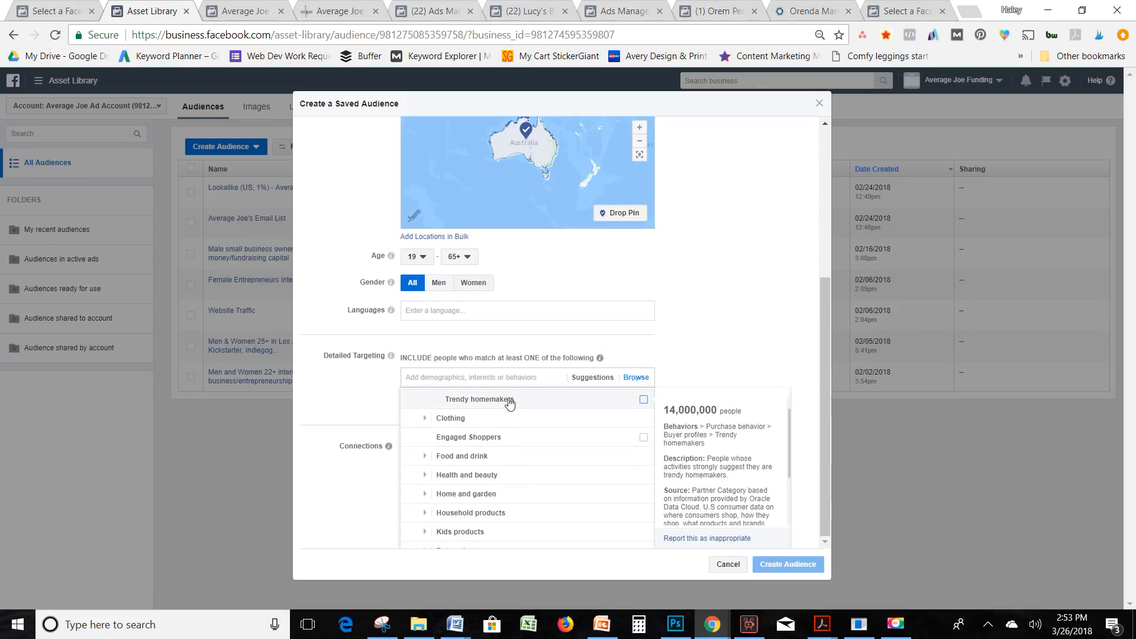
- Review the Women's options under Clothing in the Purchase behavior category
{"action": "scroll", "coordinate": [509, 403], "scroll_direction": "up", "scroll_amount": 1}
{"action": "left_click", "coordinate": [427, 431]}
{"action": "scroll", "coordinate": [430, 438], "scroll_direction": "down", "scroll_amount": 1}
{"action": "left_click", "coordinate": [434, 453]}
{"action": "scroll", "coordinate": [474, 438], "scroll_direction": "down", "scroll_amount": 3}
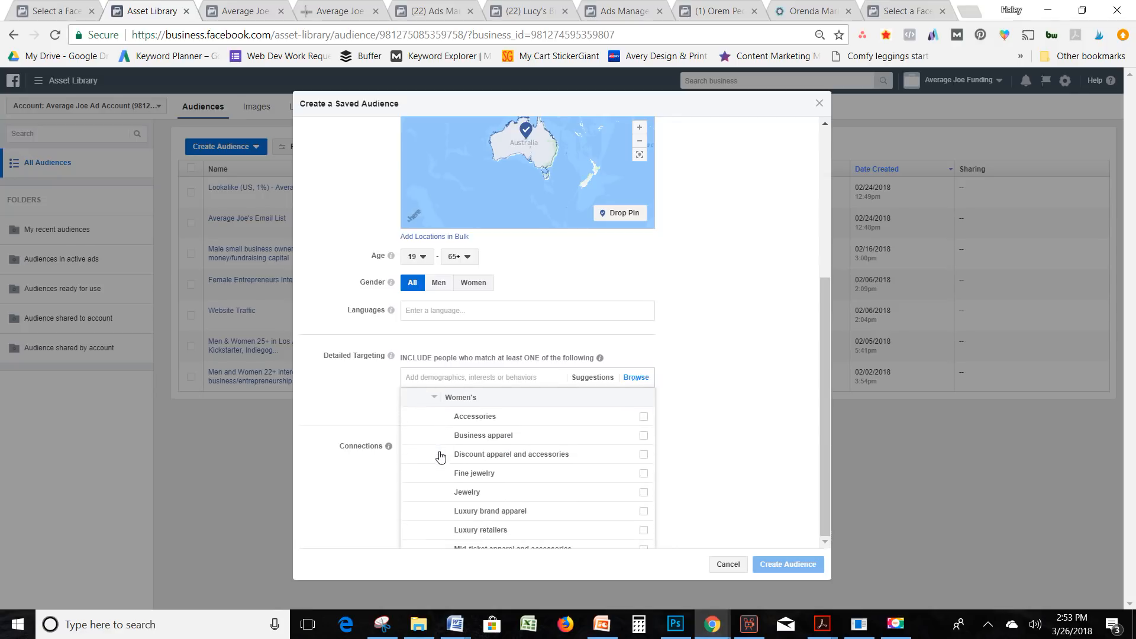
{"action": "scroll", "coordinate": [475, 443], "scroll_direction": "down", "scroll_amount": 3}
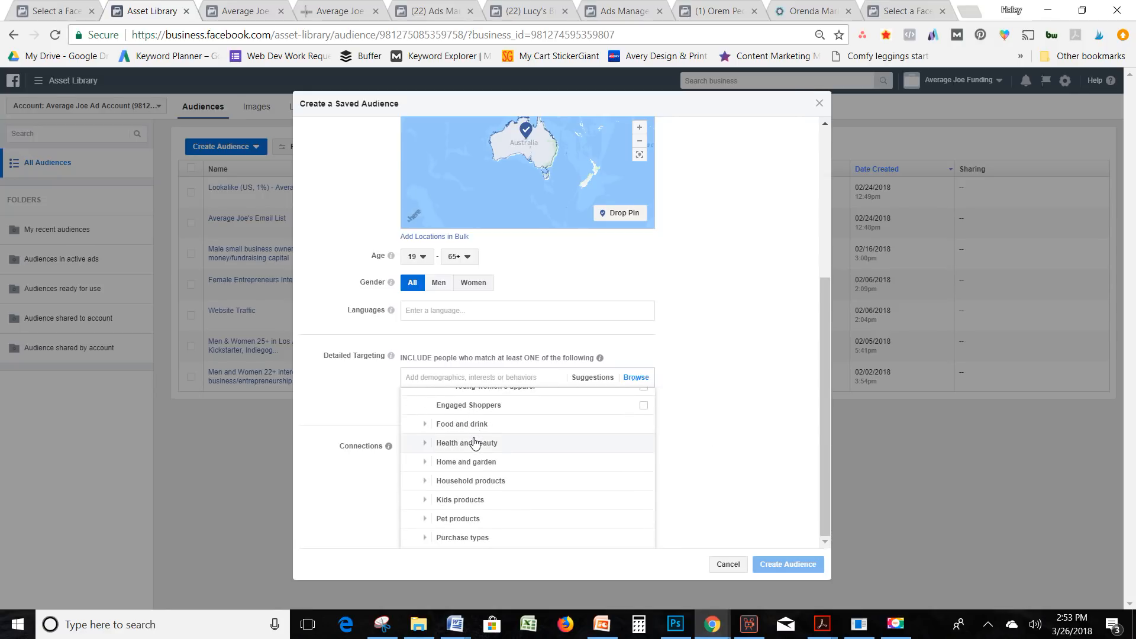
- Look through the subcategories of Food and drink under Purchase behavior
{"action": "scroll", "coordinate": [474, 441], "scroll_direction": "up", "scroll_amount": 1}
{"action": "scroll", "coordinate": [475, 440], "scroll_direction": "down", "scroll_amount": 2}
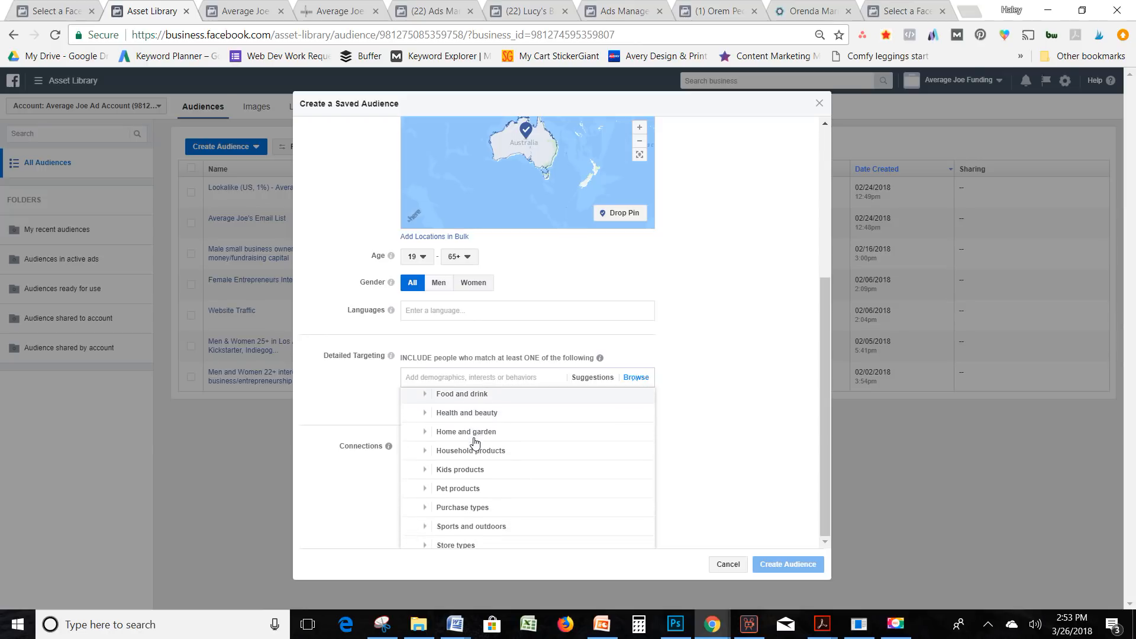
{"action": "scroll", "coordinate": [441, 428], "scroll_direction": "up", "scroll_amount": 1}
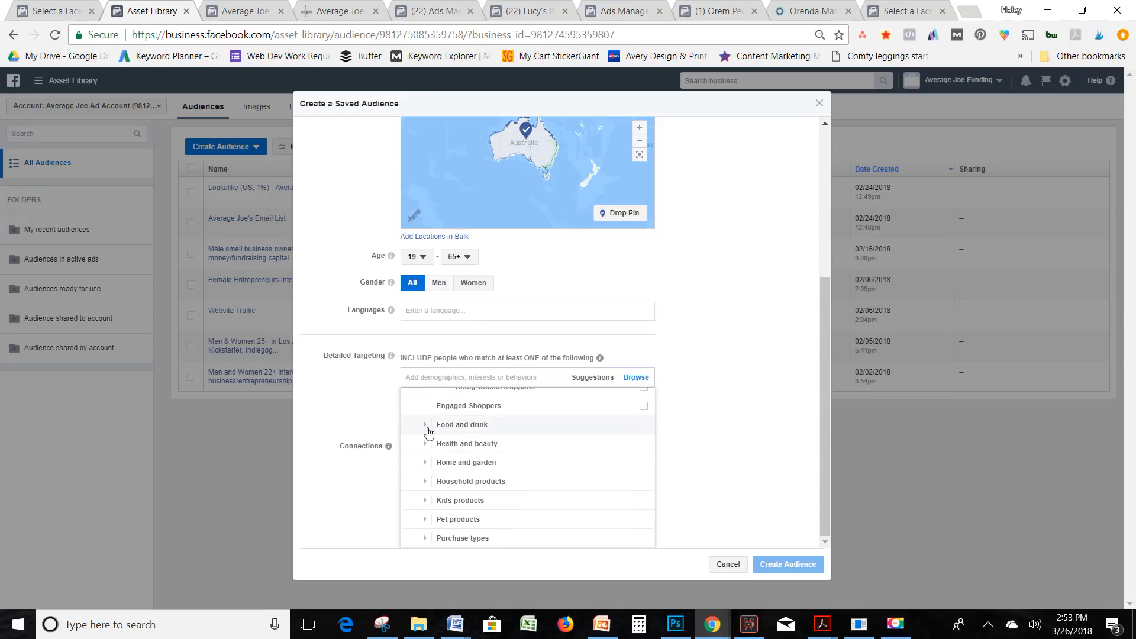
{"action": "left_click", "coordinate": [427, 428]}
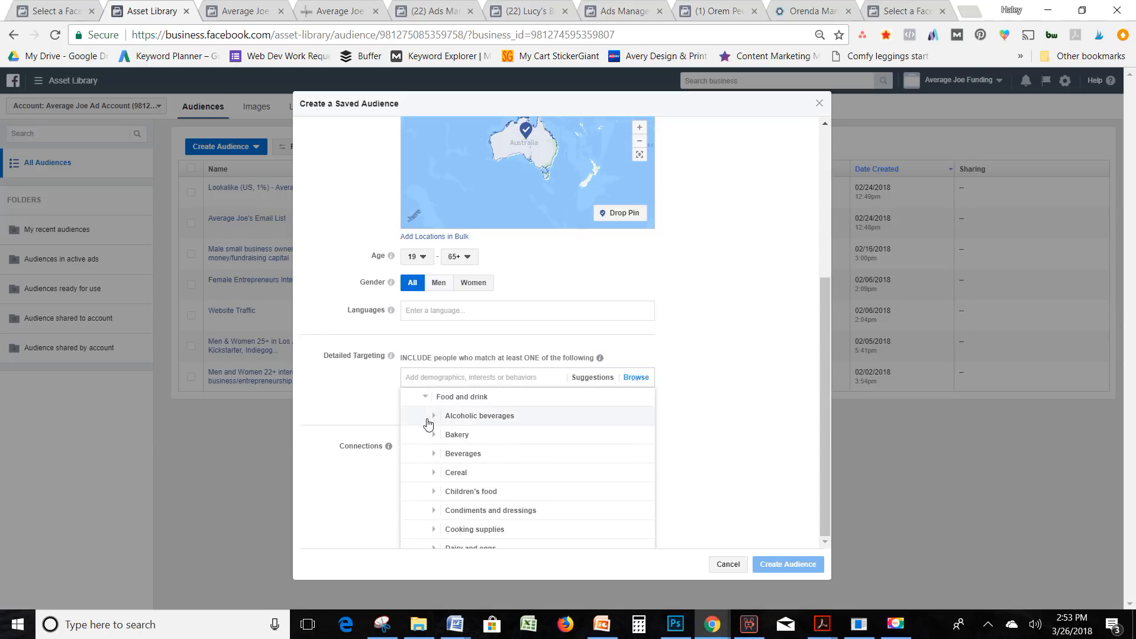
{"action": "scroll", "coordinate": [429, 423], "scroll_direction": "down", "scroll_amount": 5}
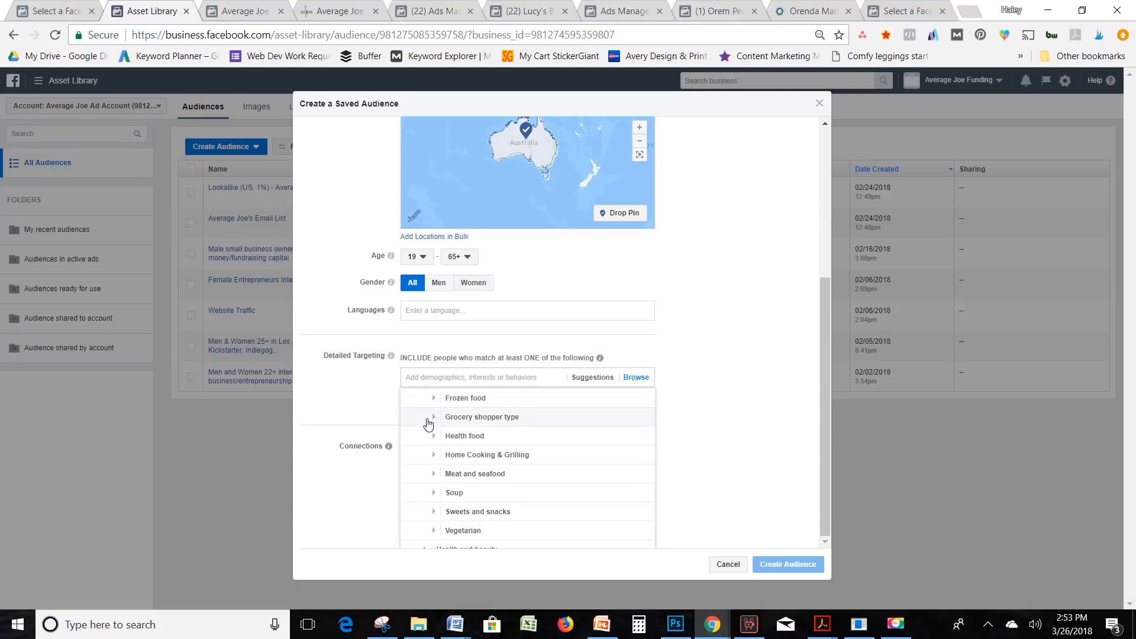
{"action": "scroll", "coordinate": [428, 424], "scroll_direction": "down", "scroll_amount": 2}
{"action": "scroll", "coordinate": [429, 423], "scroll_direction": "up", "scroll_amount": 3}
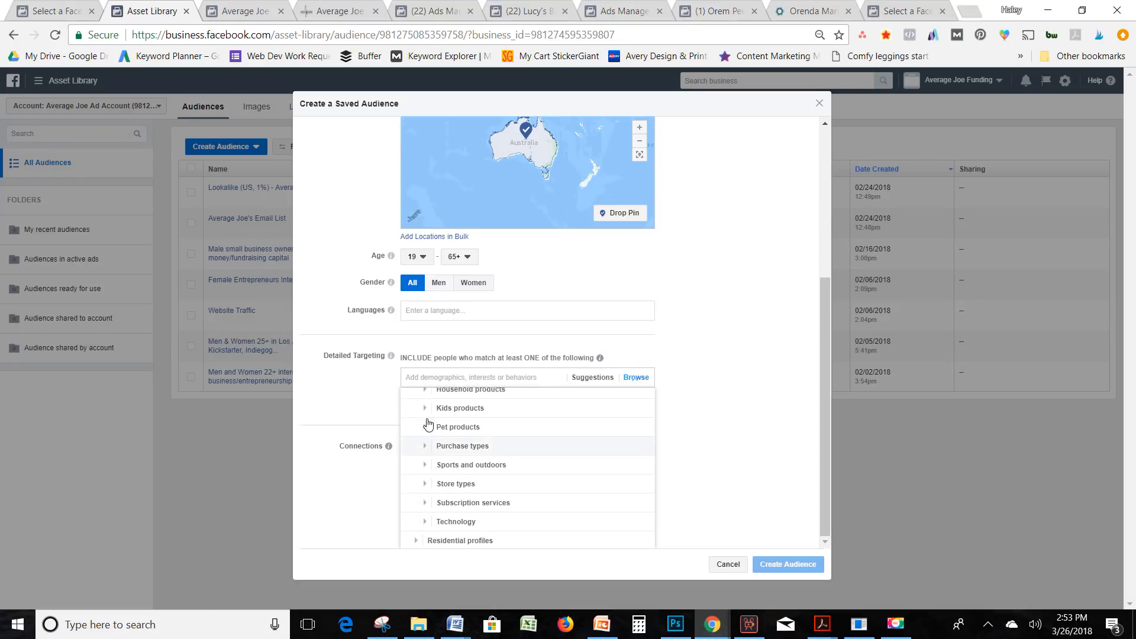
- Review the remaining Purchase behavior categories, such as Sports and outdoors, then close the Behaviors group
{"action": "scroll", "coordinate": [435, 474], "scroll_direction": "down", "scroll_amount": 2}
{"action": "scroll", "coordinate": [435, 474], "scroll_direction": "down", "scroll_amount": 1}
{"action": "scroll", "coordinate": [436, 473], "scroll_direction": "up", "scroll_amount": 1}
{"action": "scroll", "coordinate": [436, 473], "scroll_direction": "up", "scroll_amount": 1}
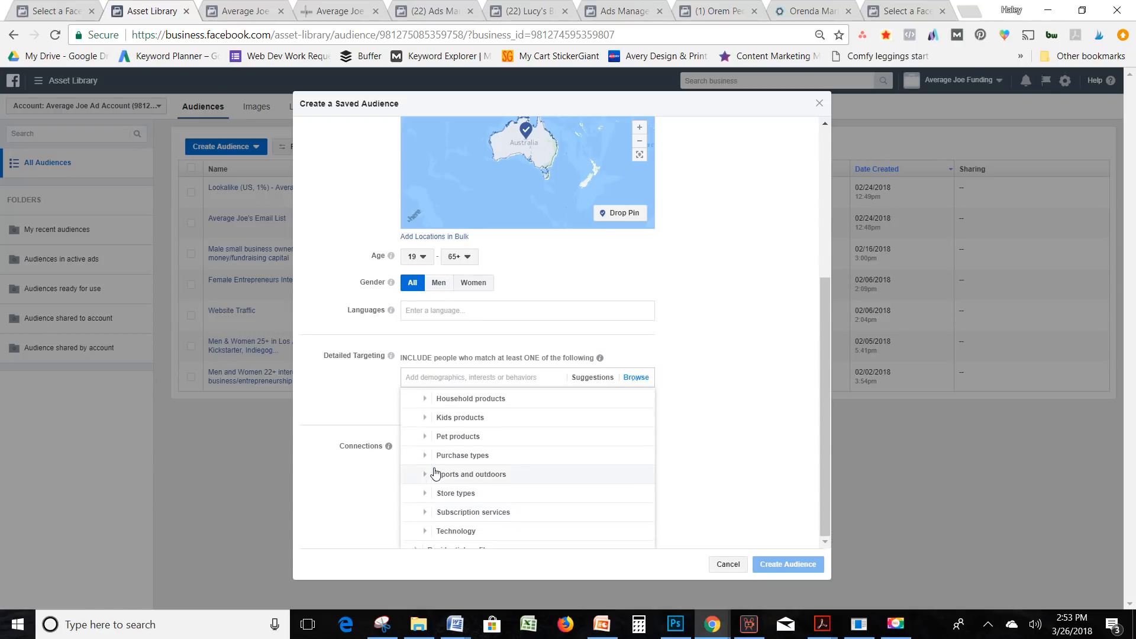
{"action": "left_click", "coordinate": [434, 472]}
{"action": "scroll", "coordinate": [451, 421], "scroll_direction": "down", "scroll_amount": 1}
{"action": "scroll", "coordinate": [474, 421], "scroll_direction": "down", "scroll_amount": 2}
{"action": "scroll", "coordinate": [476, 420], "scroll_direction": "up", "scroll_amount": 7}
{"action": "scroll", "coordinate": [475, 420], "scroll_direction": "up", "scroll_amount": 10}
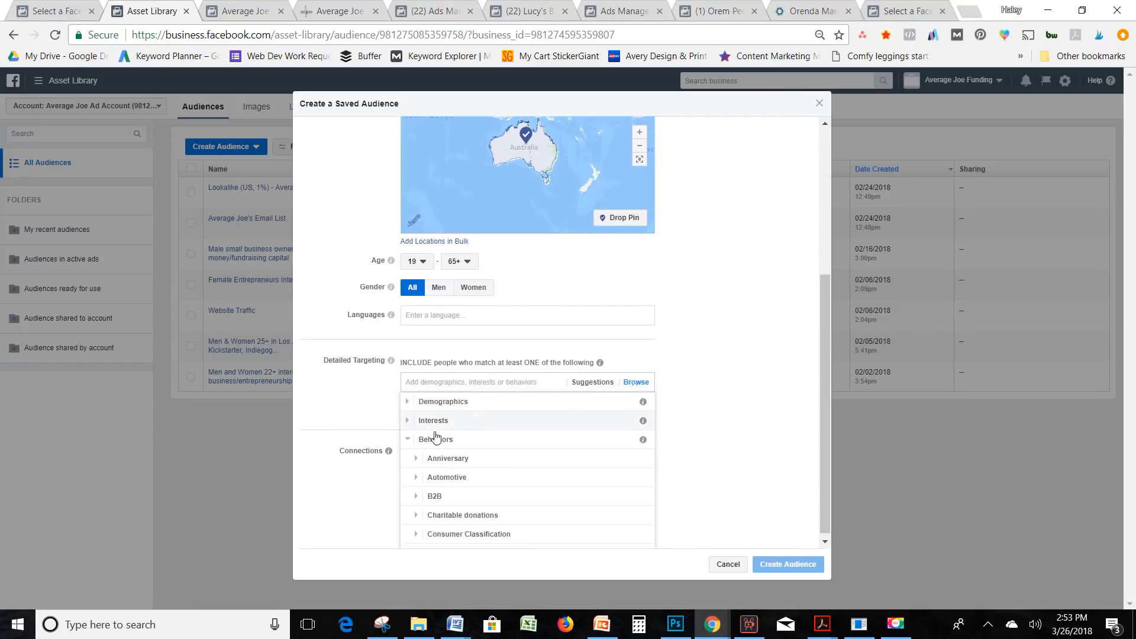
{"action": "left_click", "coordinate": [410, 439]}
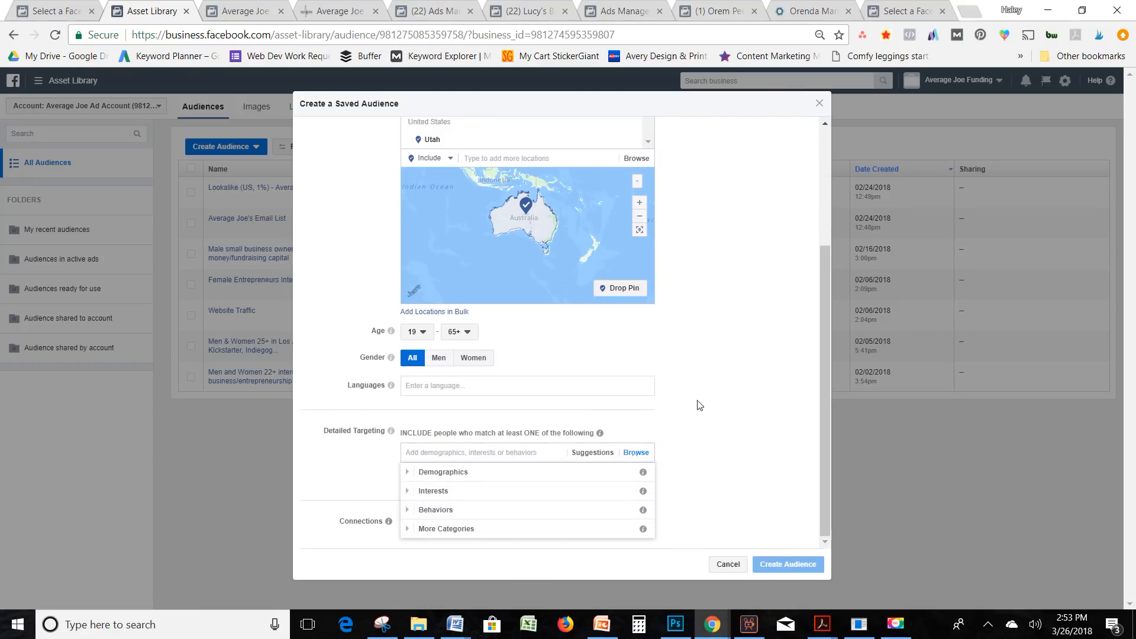
- Search detailed targeting for homeowners and include Homeowners from the Home Ownership demographics
{"action": "left_click", "coordinate": [707, 413]}
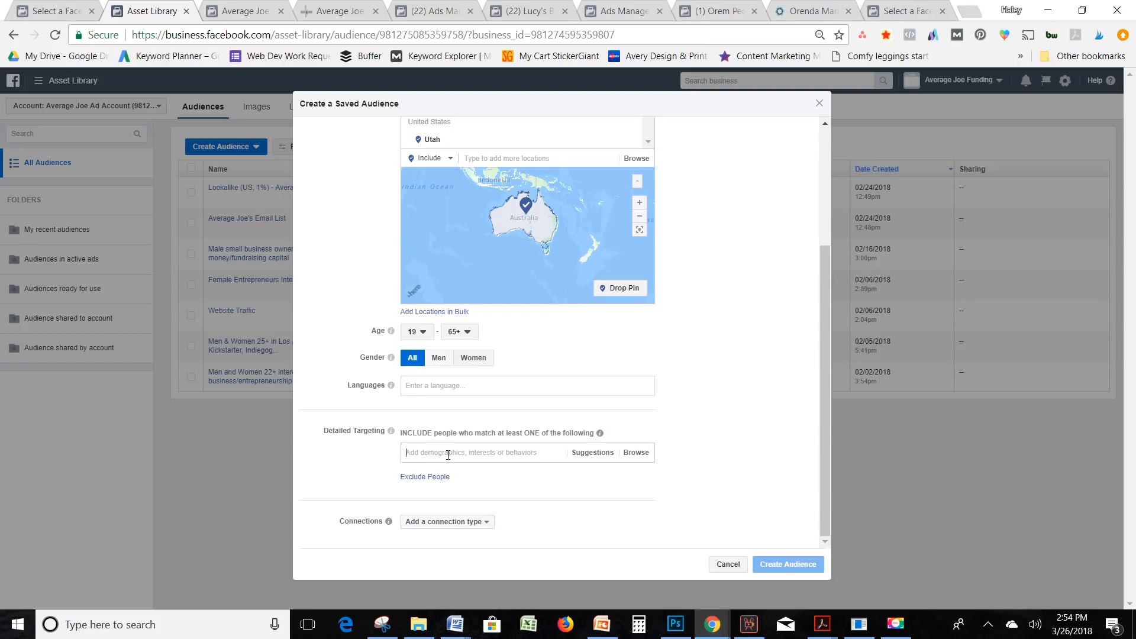
{"action": "type", "text": "homeowners"}
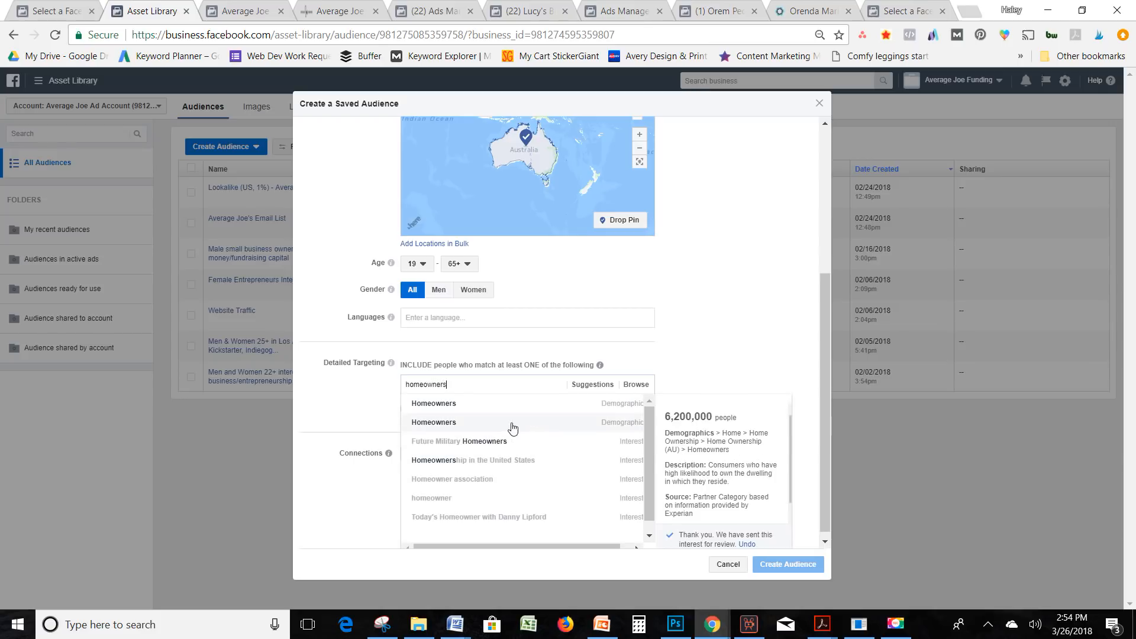
{"action": "left_click", "coordinate": [529, 413]}
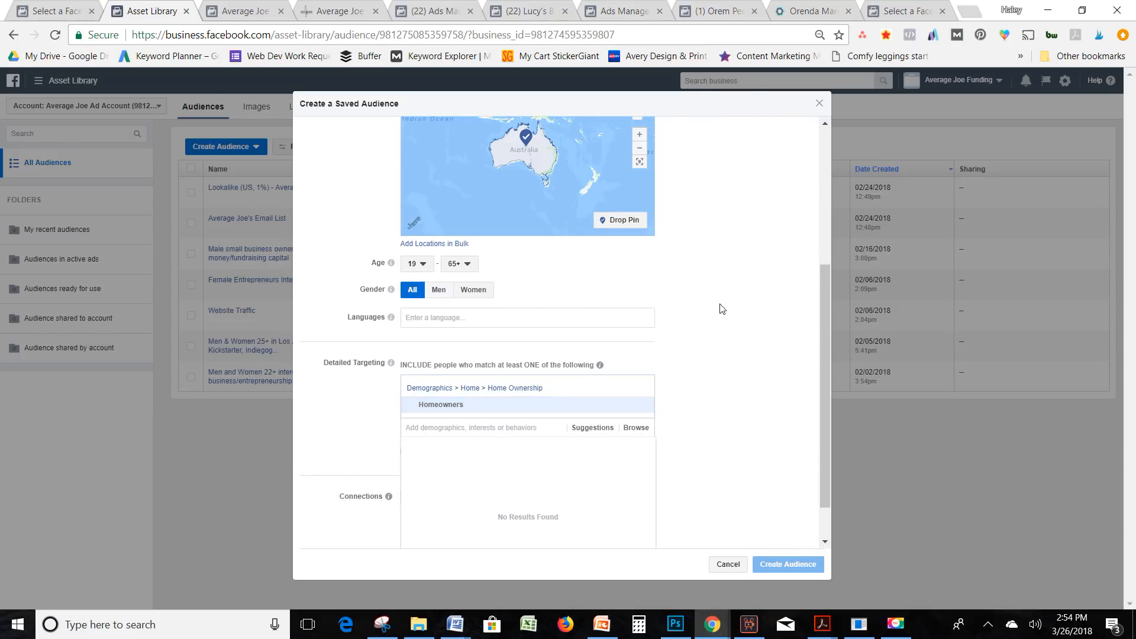
- Narrow the audience to people who must also match the Green living behavior from Buyer profiles
{"action": "left_click", "coordinate": [474, 477]}
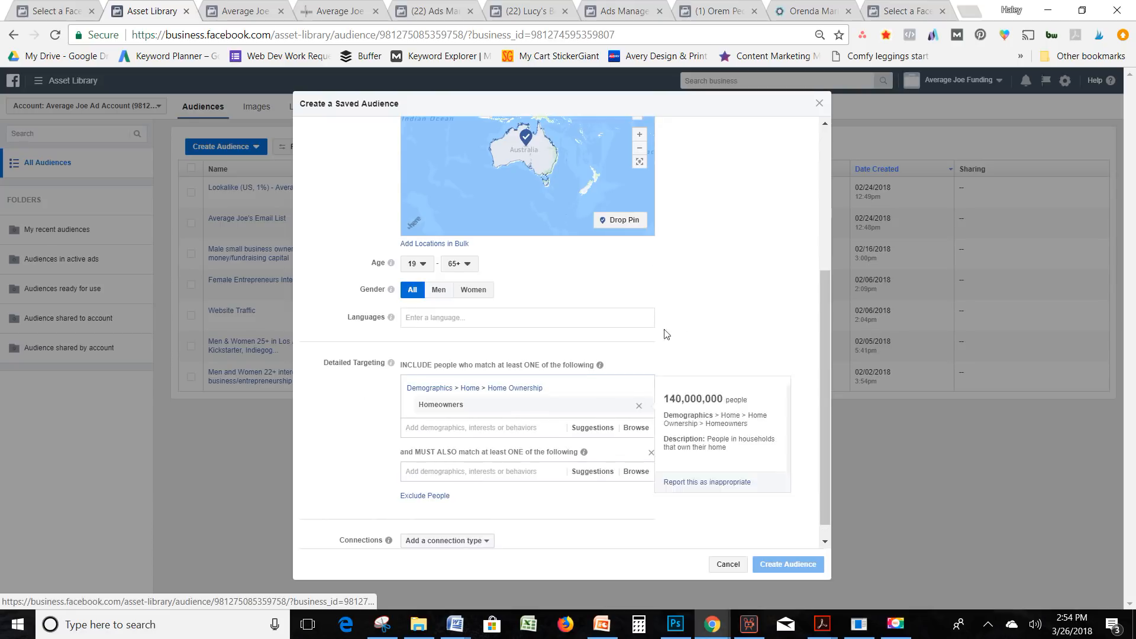
{"action": "left_click", "coordinate": [436, 452]}
{"action": "type", "text": "green"}
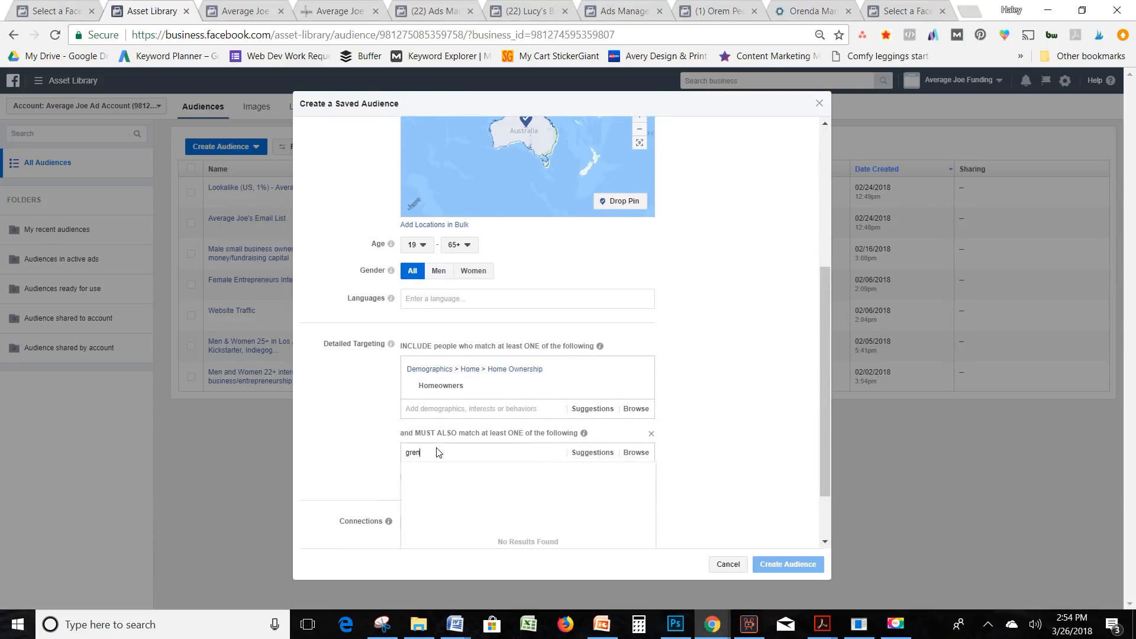
{"action": "type", "text": " living"}
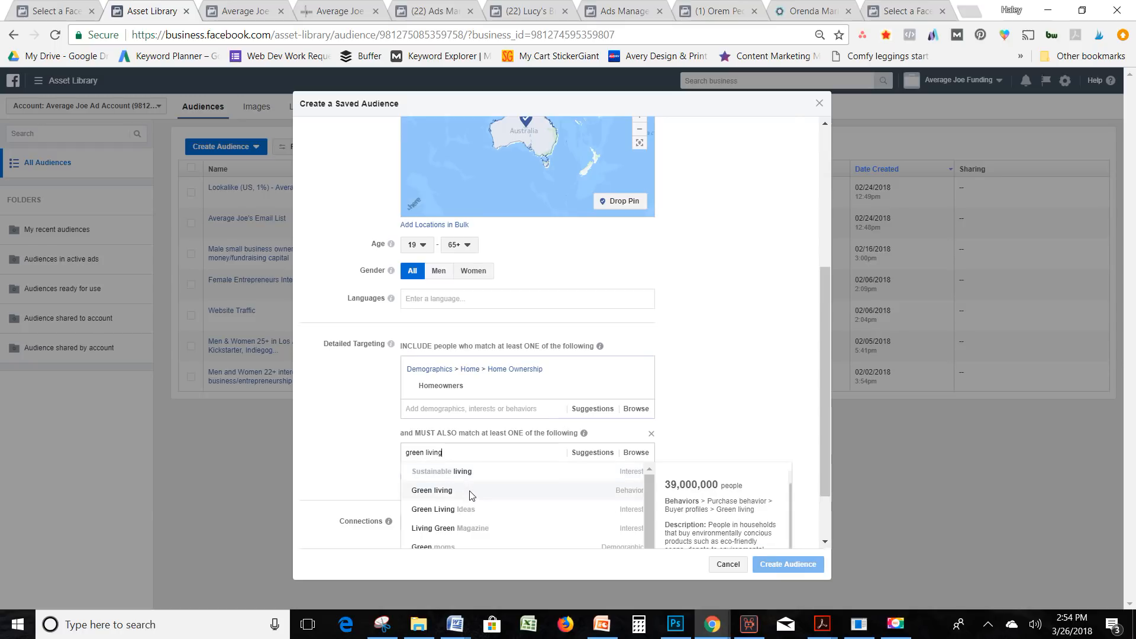
{"action": "left_click", "coordinate": [472, 491]}
{"action": "scroll", "coordinate": [732, 319], "scroll_direction": "down", "scroll_amount": 1}
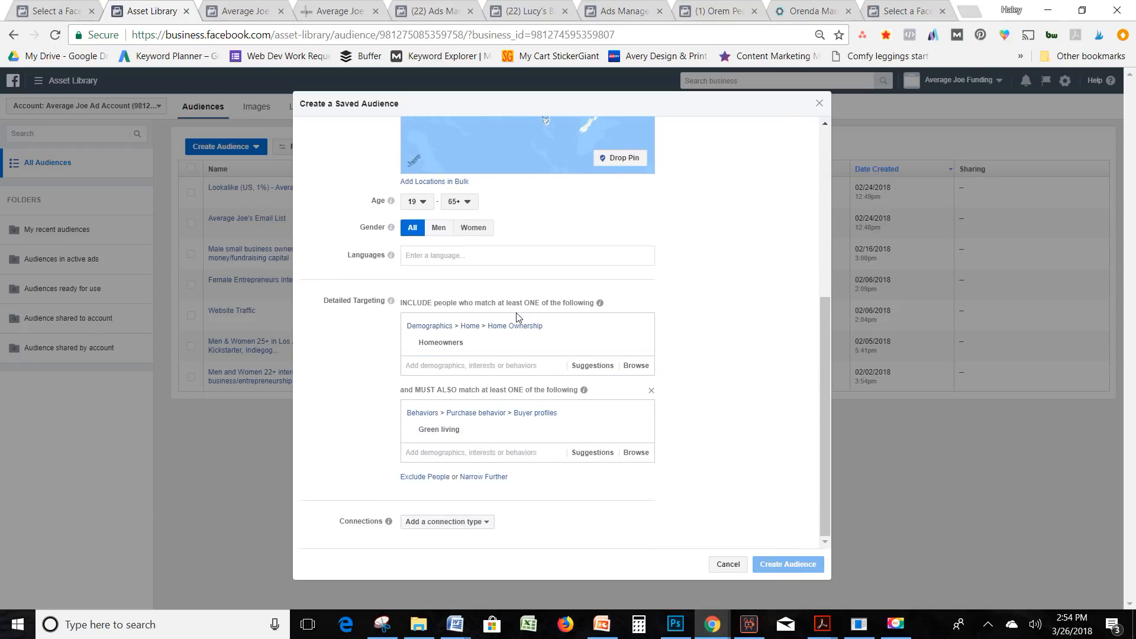
{"action": "left_click", "coordinate": [479, 478]}
{"action": "scroll", "coordinate": [683, 476], "scroll_direction": "down", "scroll_amount": 1}
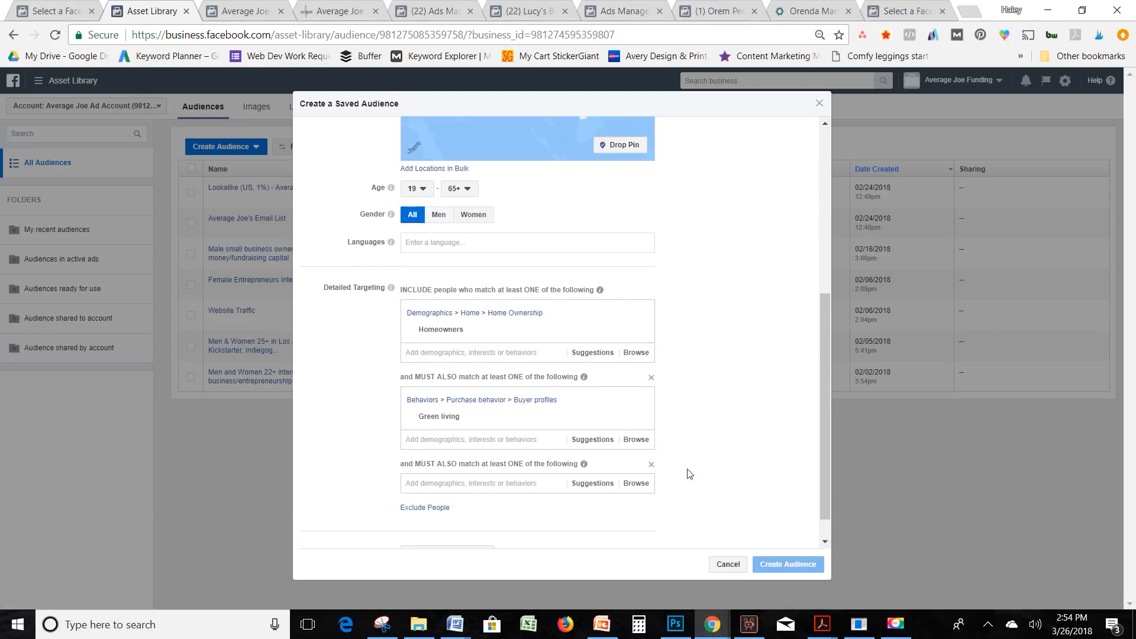
{"action": "left_click", "coordinate": [651, 464]}
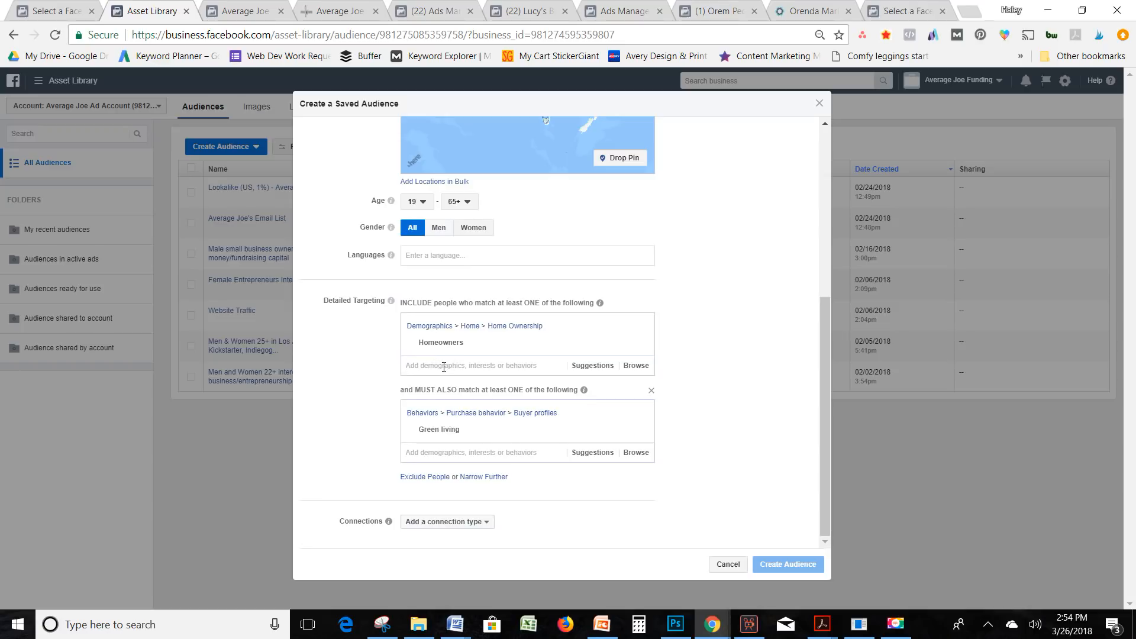
- Try adding the Green living behavior alongside Homeowners in the first include group, and remove it again
{"action": "left_click", "coordinate": [444, 367]}
{"action": "type", "text": "green living"}
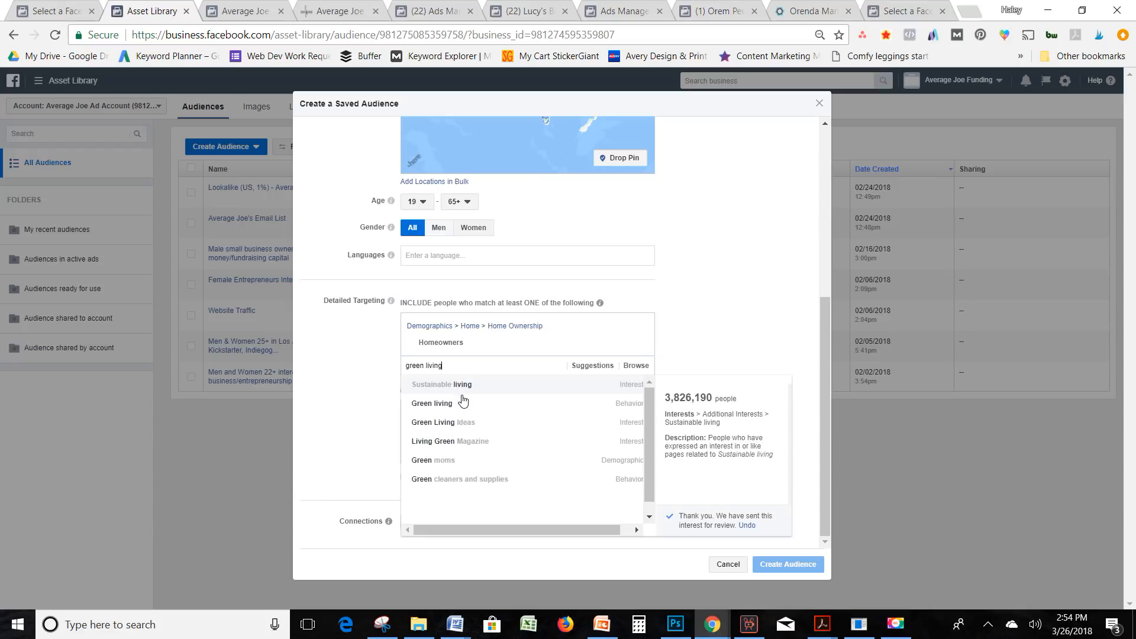
{"action": "left_click", "coordinate": [462, 403]}
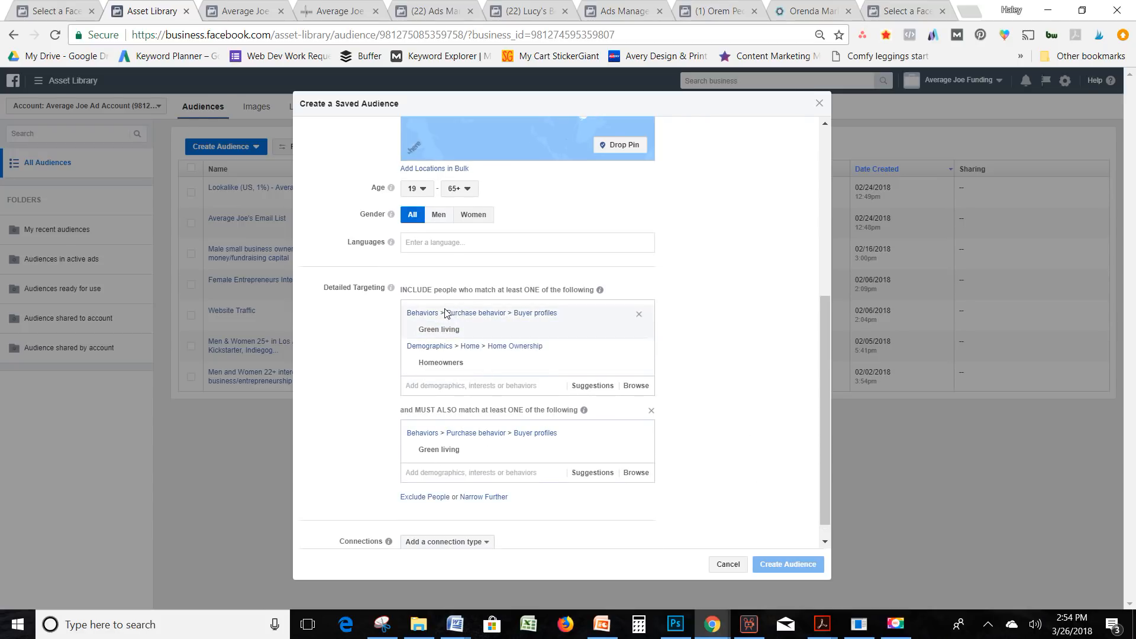
{"action": "mouse_move", "coordinate": [424, 369]}
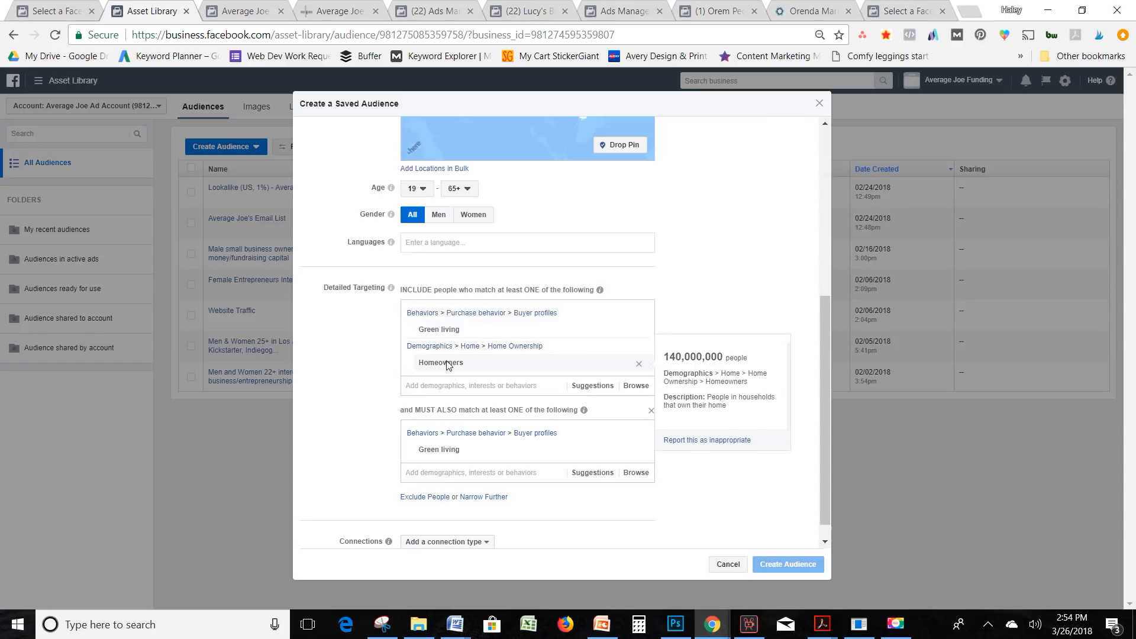
{"action": "mouse_move", "coordinate": [453, 334]}
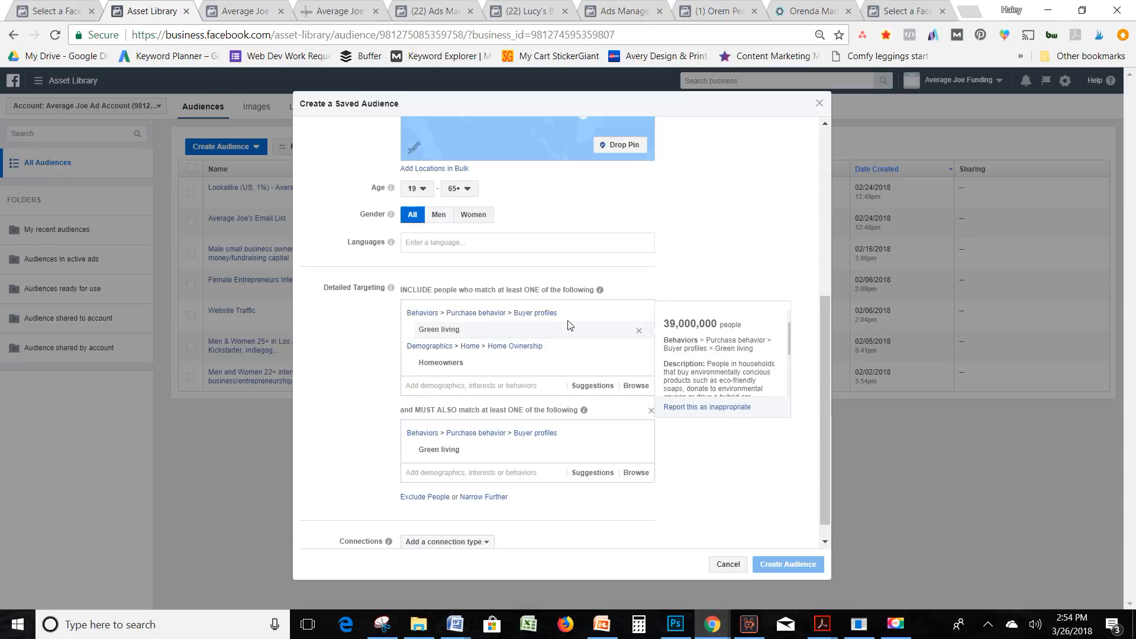
{"action": "left_click", "coordinate": [639, 332]}
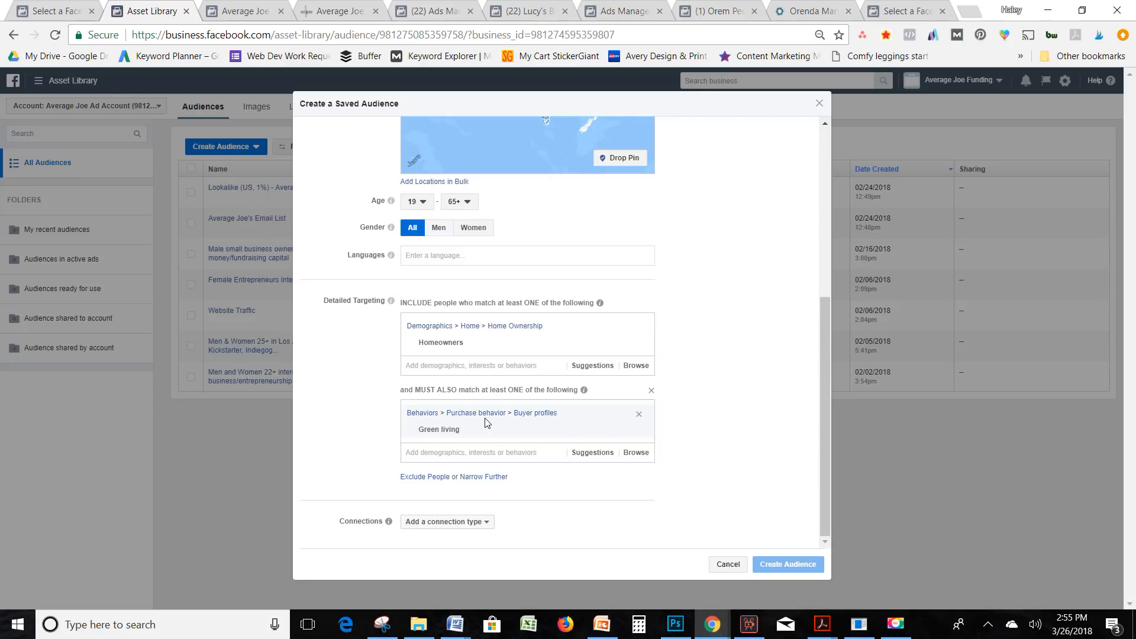
- Narrow the audience further to people who must also match the $100,000 - $124,999 or $125,000 - $149,999 income brackets
{"action": "left_click", "coordinate": [493, 478]}
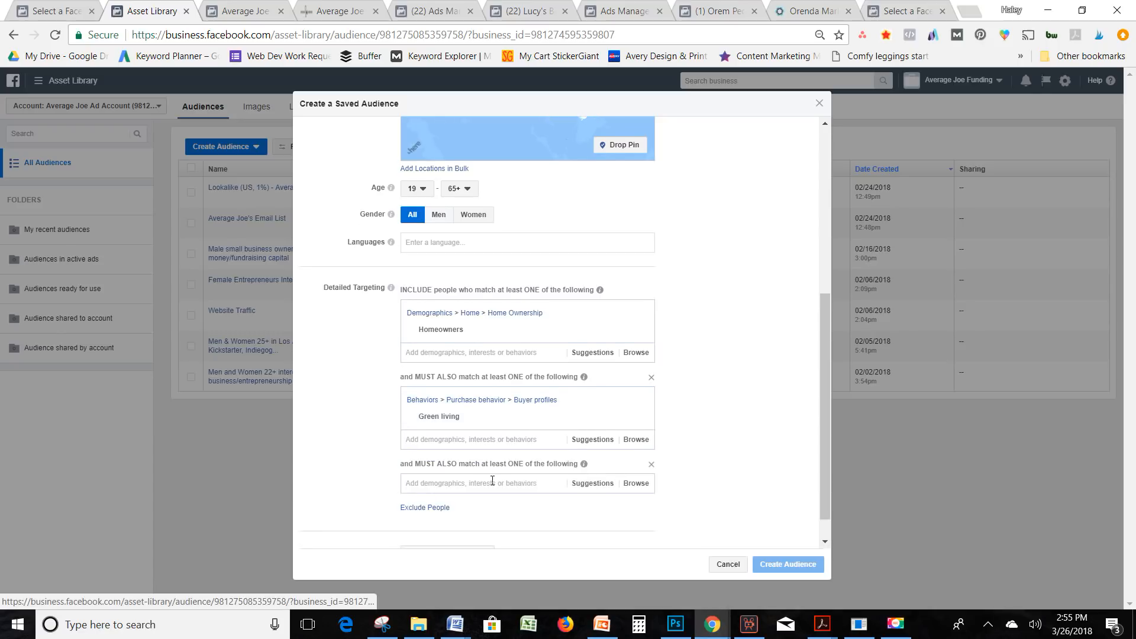
{"action": "left_click", "coordinate": [466, 457]}
{"action": "type", "text": "income"}
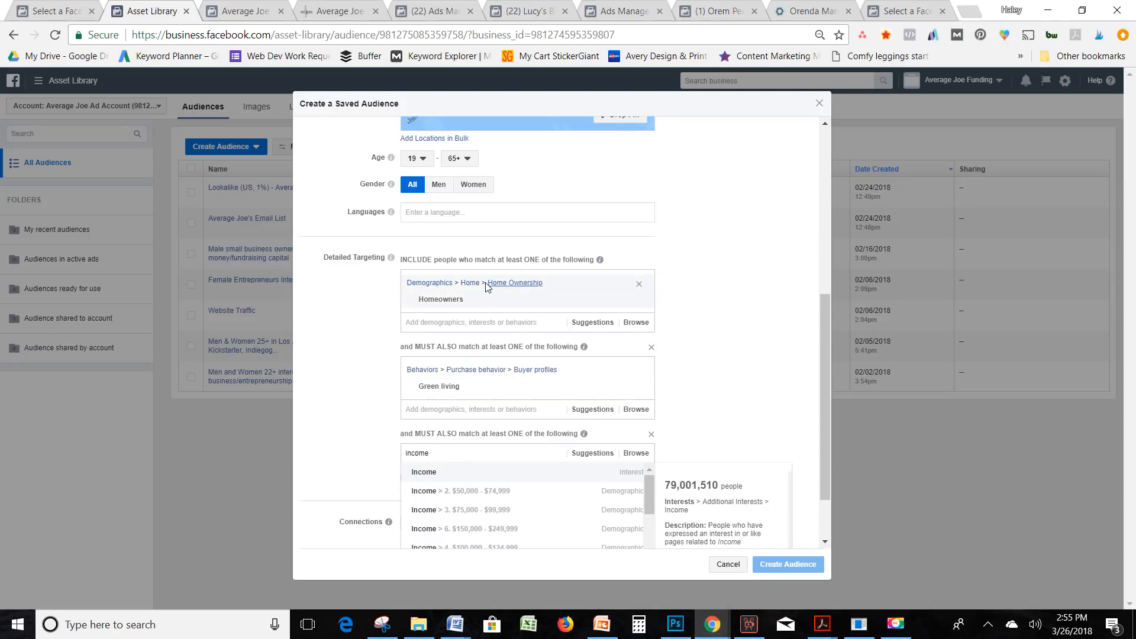
{"action": "scroll", "coordinate": [474, 385], "scroll_direction": "down", "scroll_amount": 1}
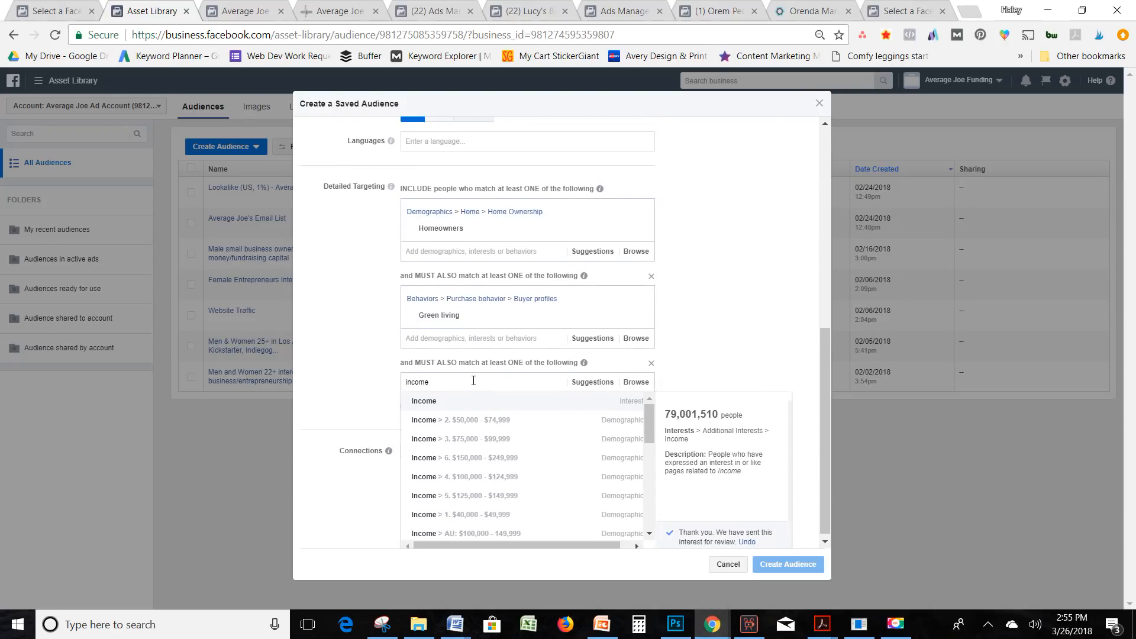
{"action": "left_click", "coordinate": [496, 472]}
{"action": "type", "text": "icome"}
{"action": "key", "text": "BackSpace"}
{"action": "key", "text": "BackSpace"}
{"action": "type", "text": "ncome"}
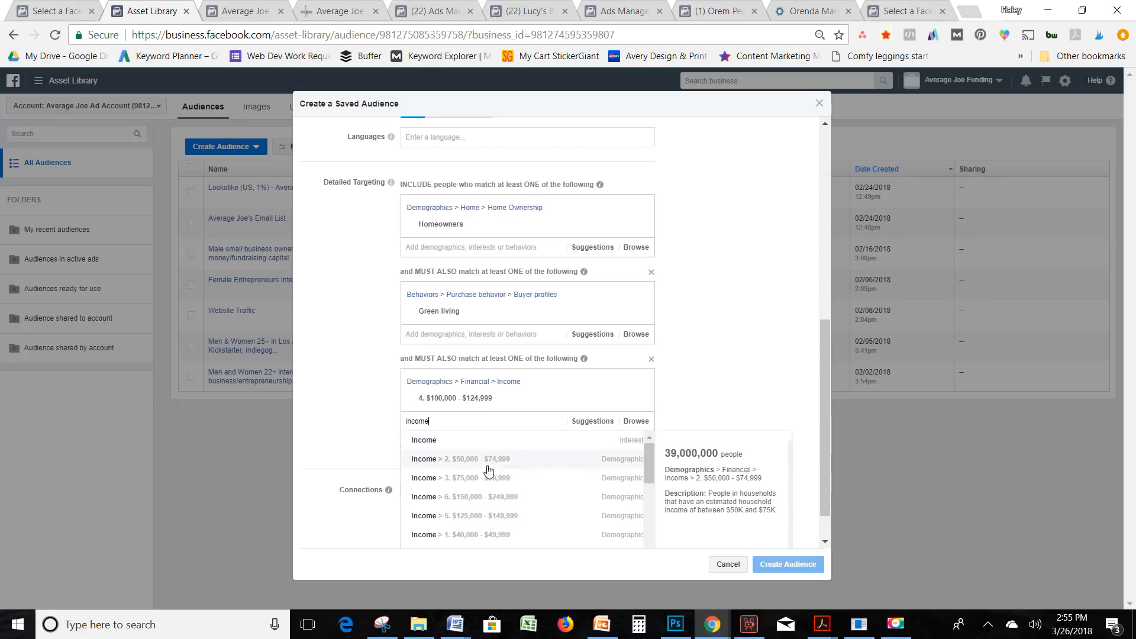
{"action": "left_click", "coordinate": [490, 516]}
{"action": "left_click", "coordinate": [729, 355]}
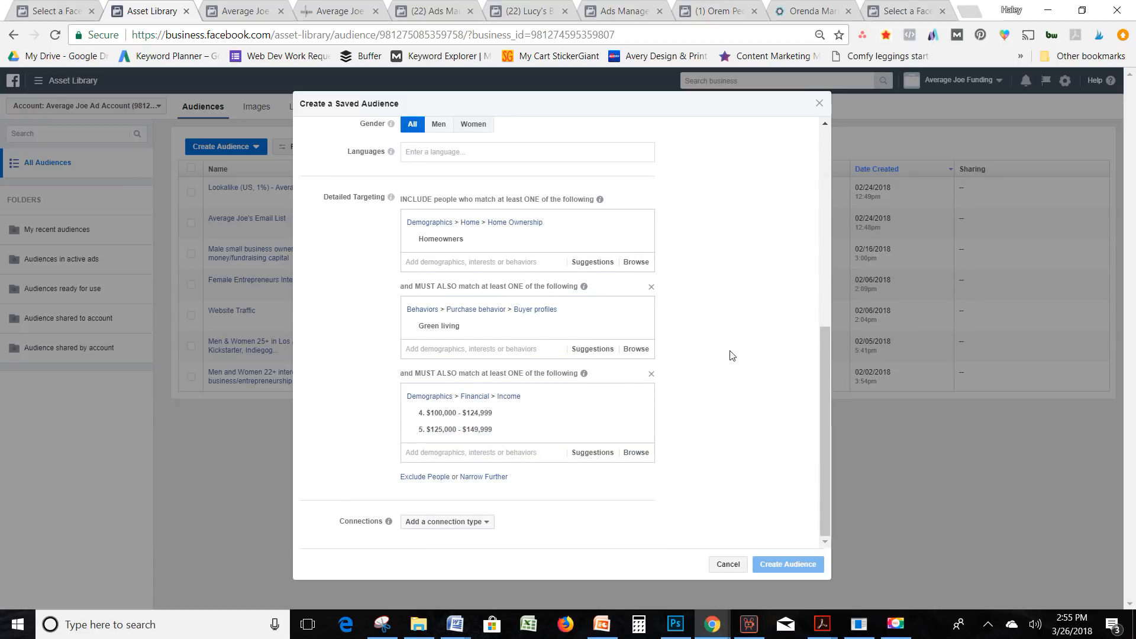
- Add an exclusion group to the detailed targeting and exclude people whose employer is Vivint Solar
{"action": "left_click", "coordinate": [415, 477]}
{"action": "left_click", "coordinate": [435, 472]}
{"action": "type", "text": "solar"}
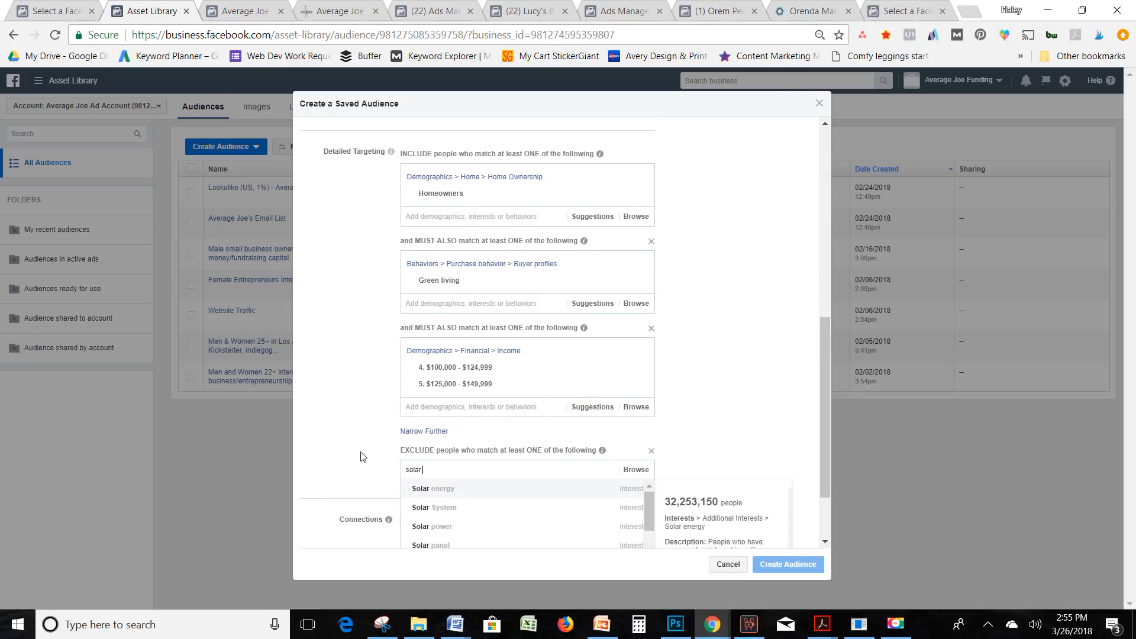
{"action": "scroll", "coordinate": [362, 456], "scroll_direction": "down", "scroll_amount": 2}
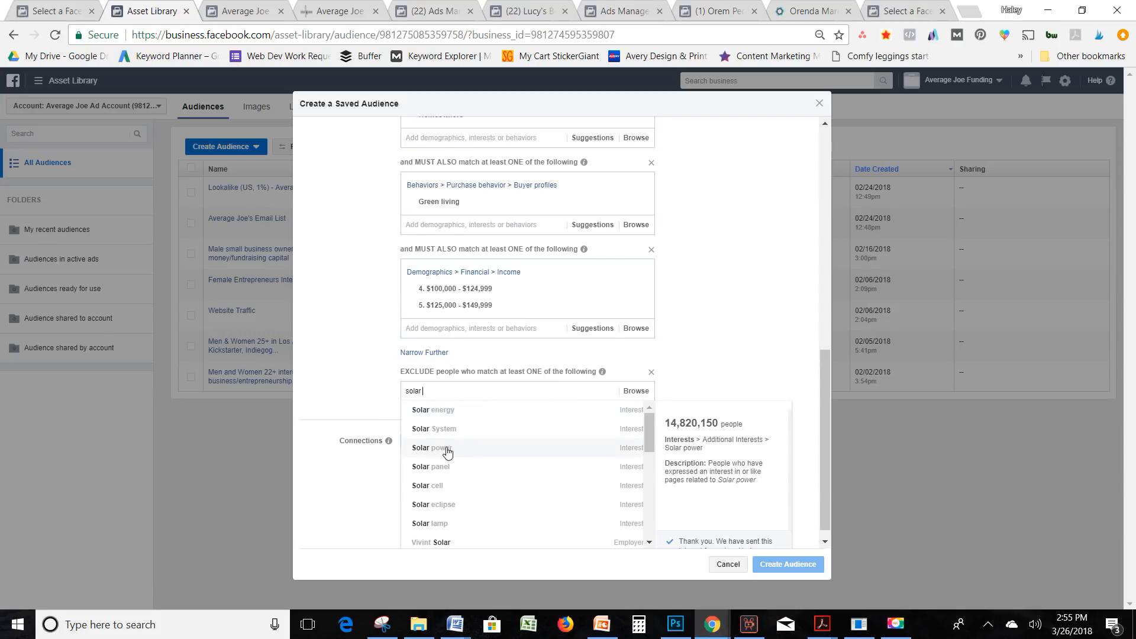
{"action": "left_click", "coordinate": [462, 538]}
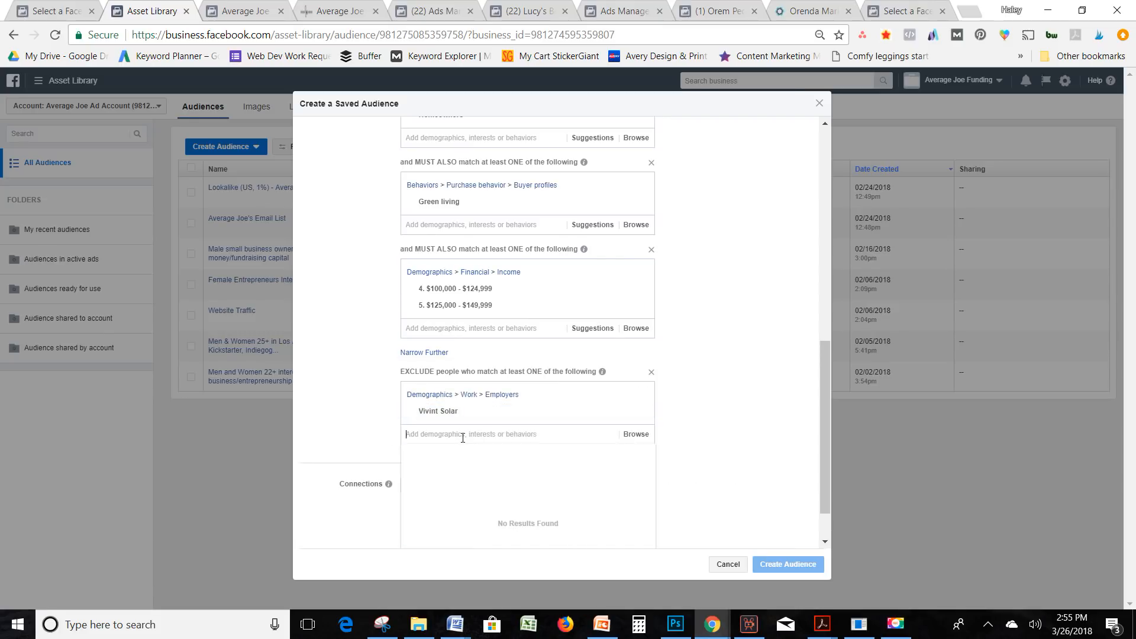
{"action": "left_click", "coordinate": [737, 321]}
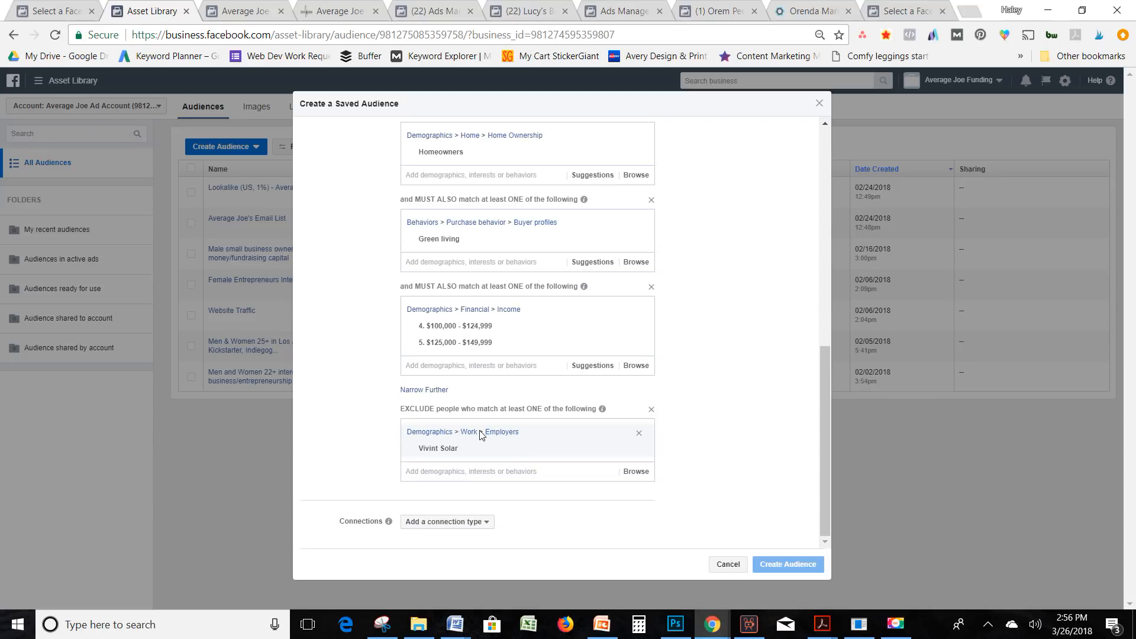
- Search the exclusion group for solar power and exclude the Solar power in the United States interest
{"action": "left_click", "coordinate": [442, 472]}
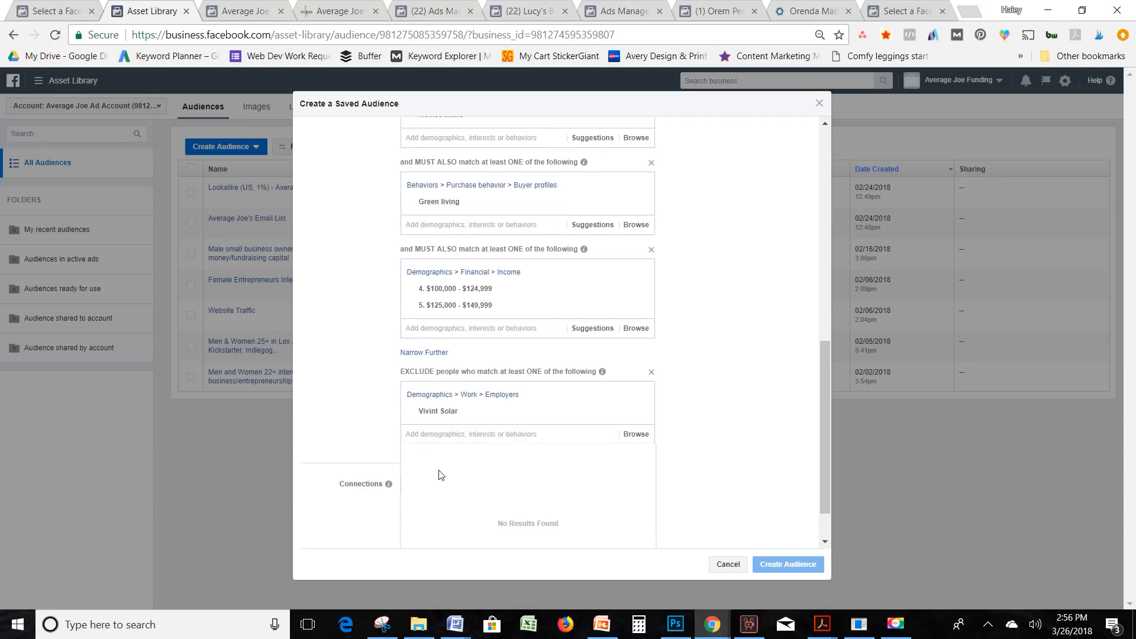
{"action": "type", "text": "solar power"}
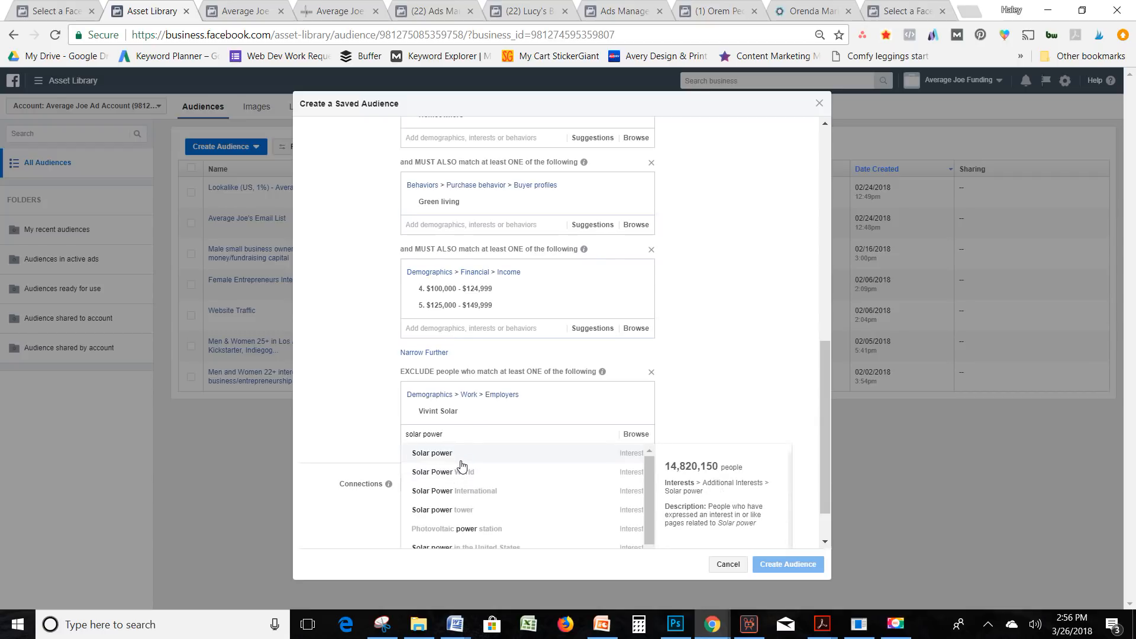
{"action": "scroll", "coordinate": [474, 475], "scroll_direction": "down", "scroll_amount": 2}
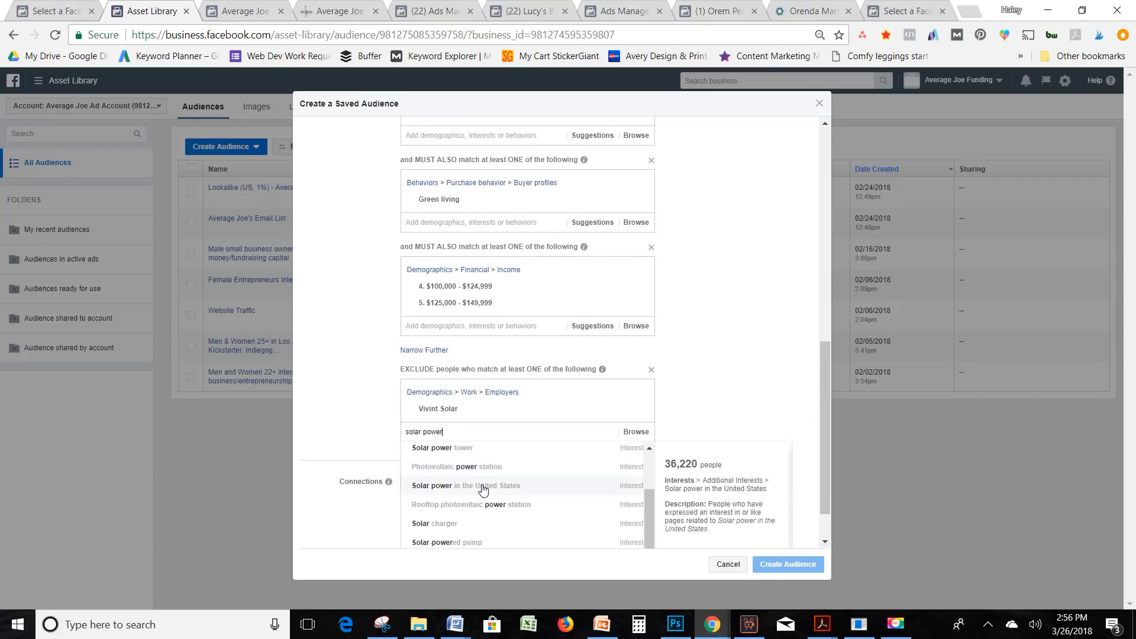
{"action": "left_click", "coordinate": [481, 488]}
- Review the audience's include, narrowing and exclusion groups, and check the potential reach in the audience summary
{"action": "scroll", "coordinate": [788, 346], "scroll_direction": "up", "scroll_amount": 6}
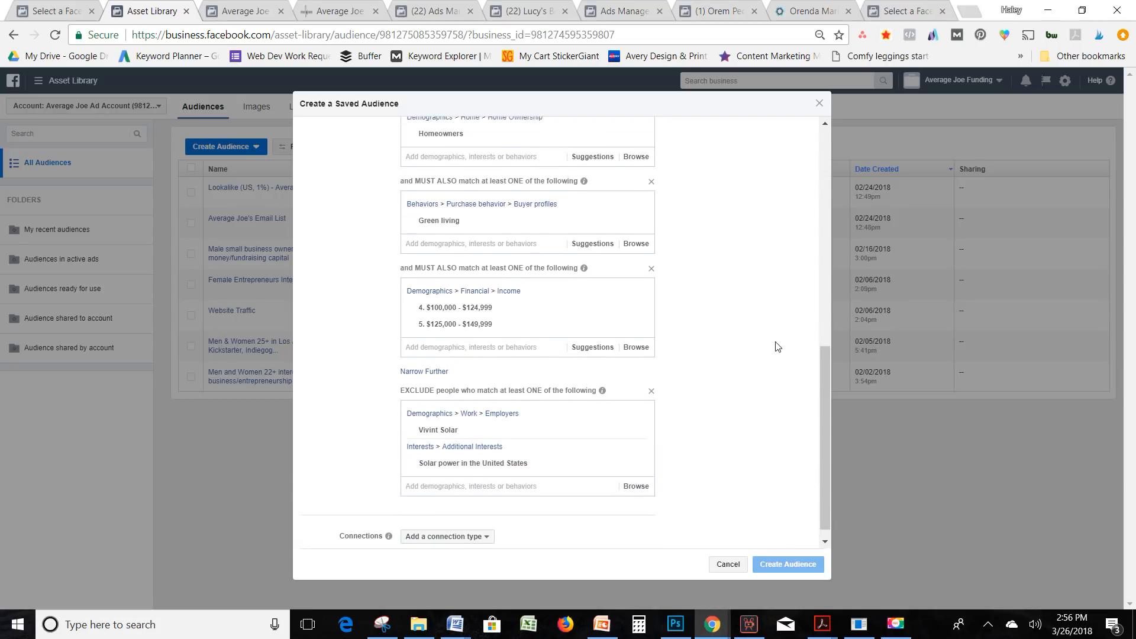
{"action": "scroll", "coordinate": [777, 346], "scroll_direction": "up", "scroll_amount": 3}
{"action": "scroll", "coordinate": [777, 347], "scroll_direction": "down", "scroll_amount": 8}
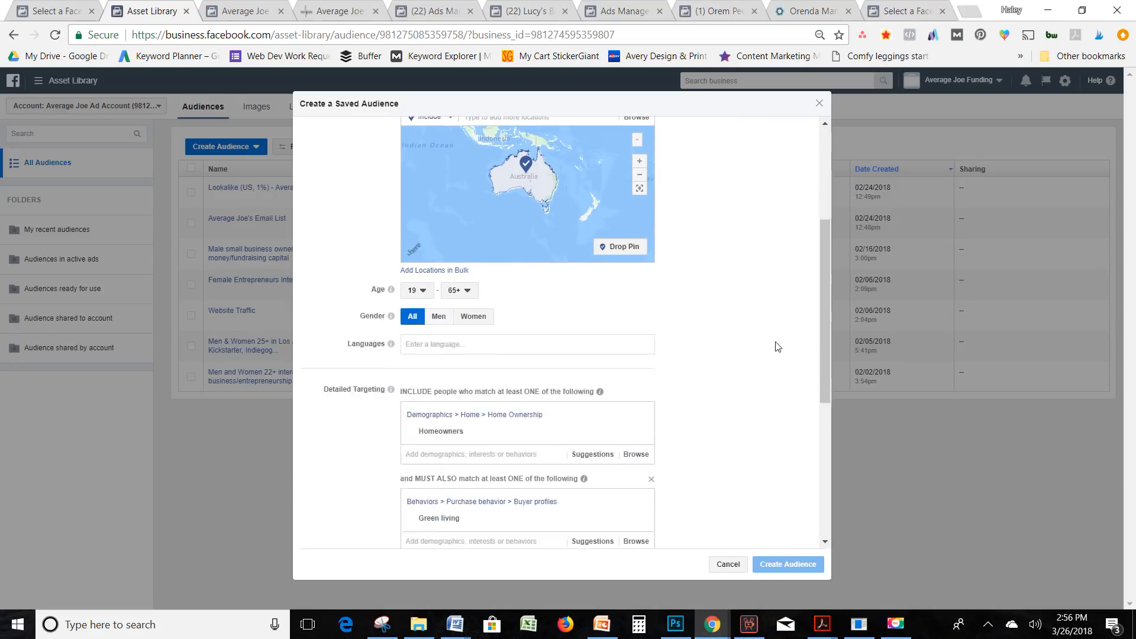
{"action": "scroll", "coordinate": [777, 347], "scroll_direction": "up", "scroll_amount": 2}
{"action": "scroll", "coordinate": [777, 346], "scroll_direction": "down", "scroll_amount": 1}
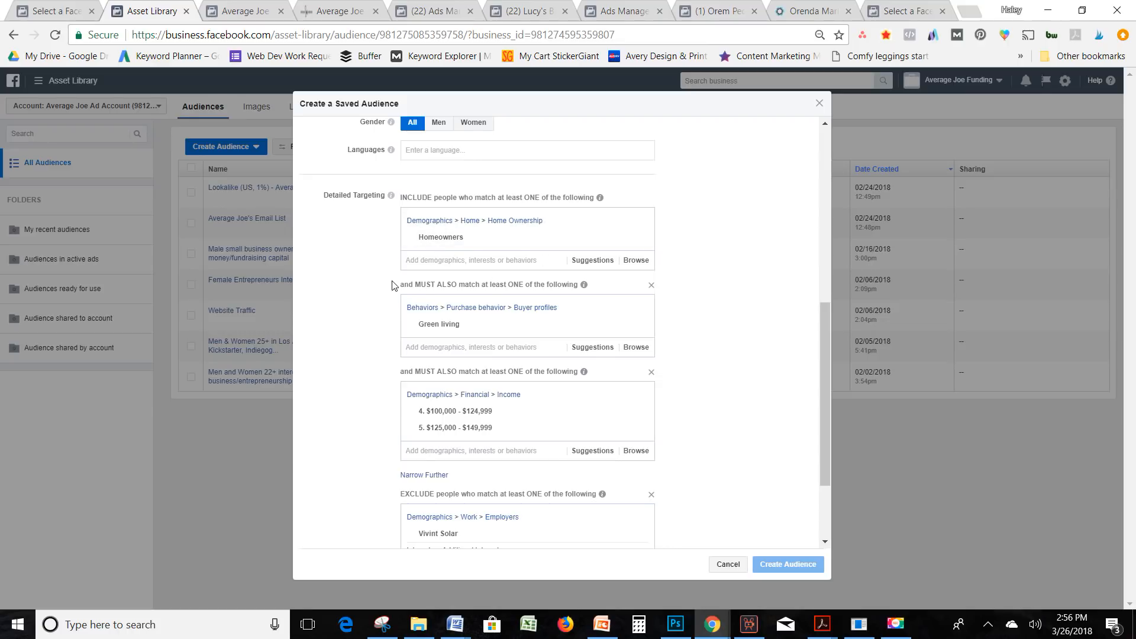
{"action": "mouse_move", "coordinate": [562, 320]}
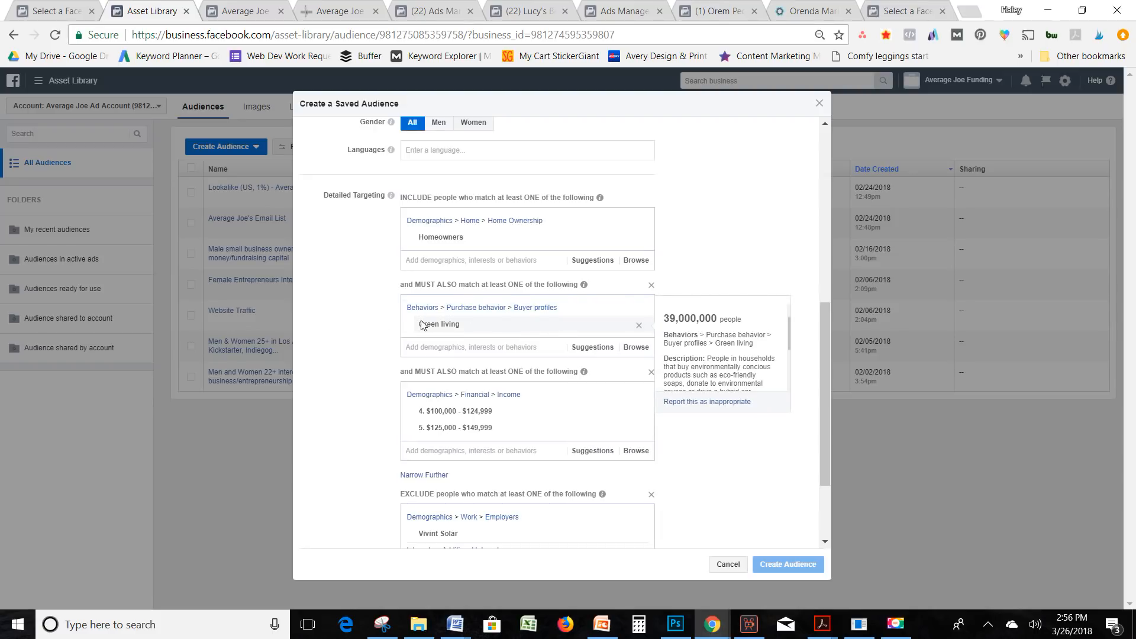
{"action": "scroll", "coordinate": [422, 325], "scroll_direction": "down", "scroll_amount": 1}
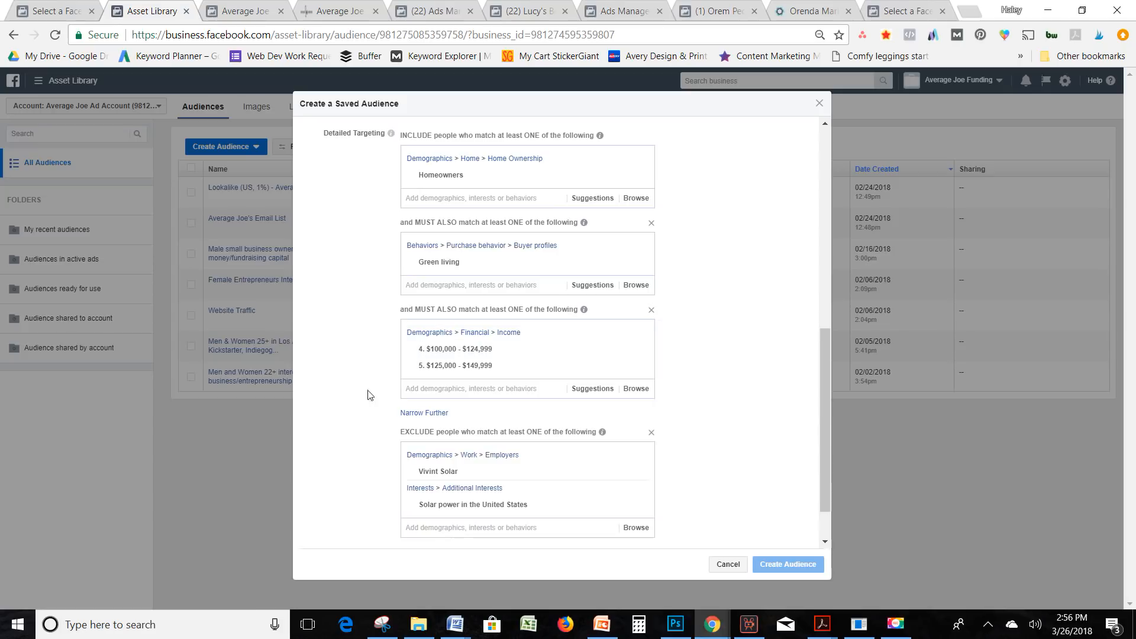
{"action": "scroll", "coordinate": [471, 334], "scroll_direction": "down", "scroll_amount": 1}
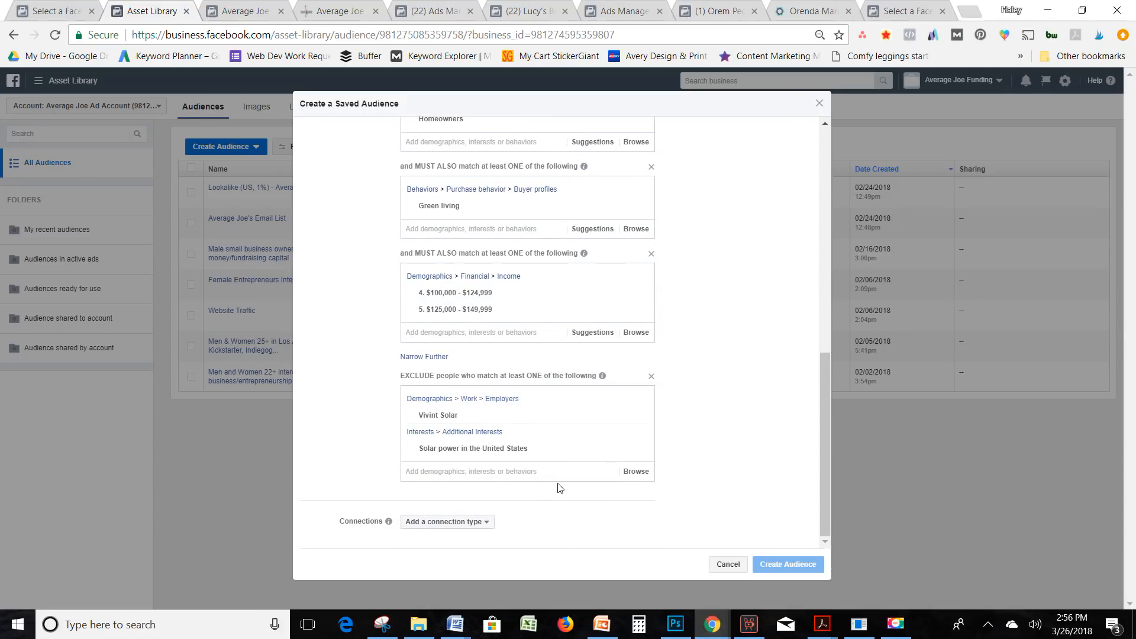
{"action": "scroll", "coordinate": [559, 488], "scroll_direction": "up", "scroll_amount": 3}
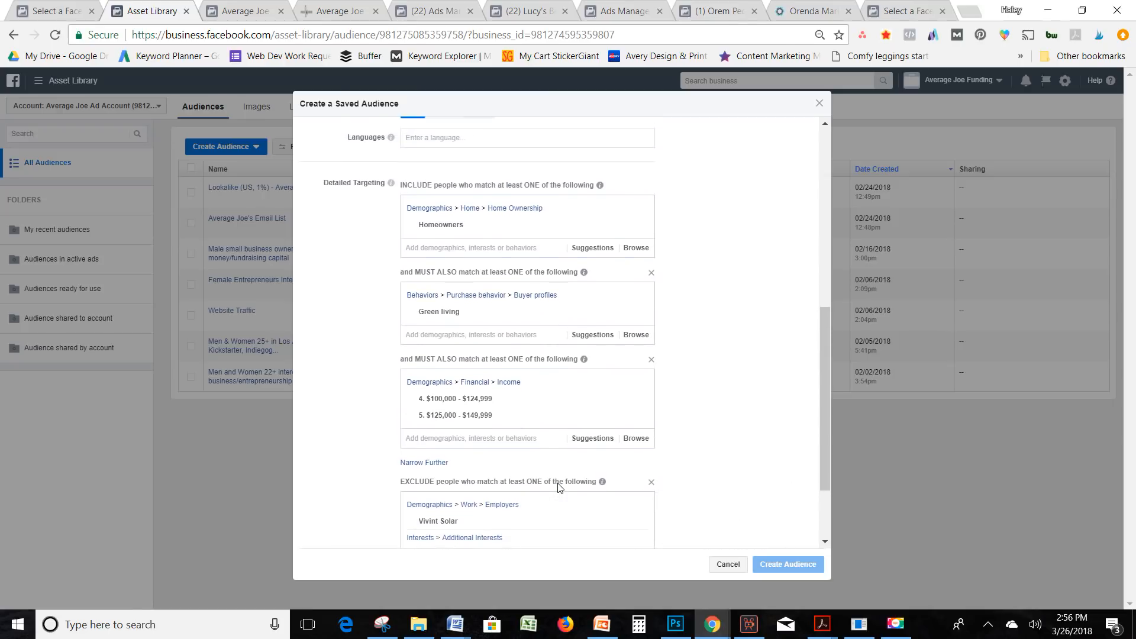
{"action": "scroll", "coordinate": [712, 355], "scroll_direction": "up", "scroll_amount": 1}
{"action": "scroll", "coordinate": [713, 356], "scroll_direction": "down", "scroll_amount": 2}
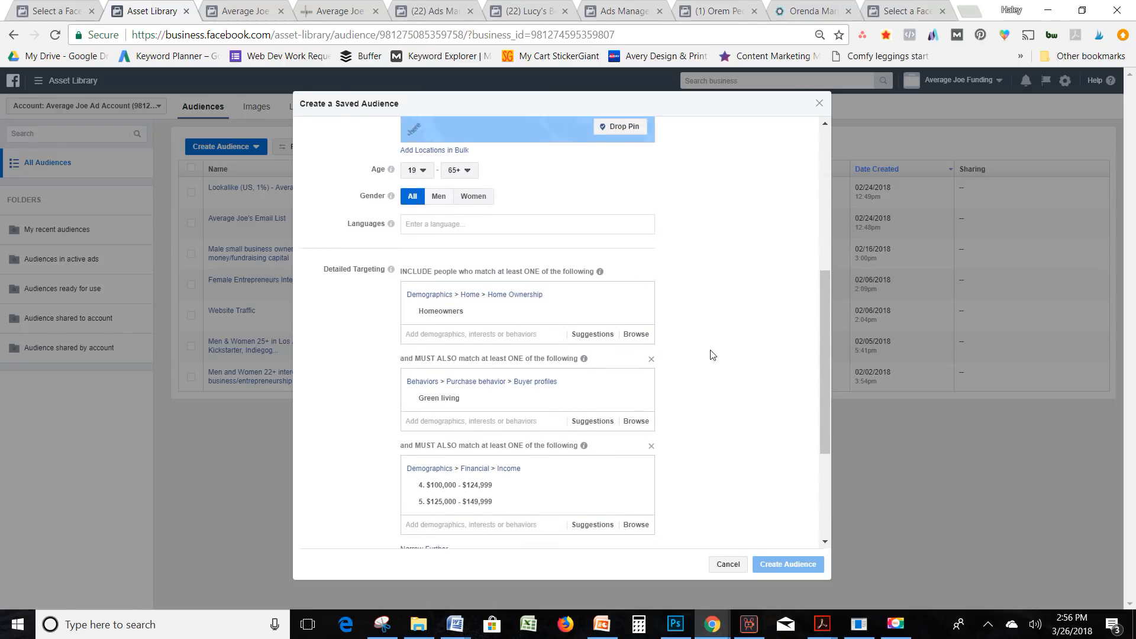
{"action": "scroll", "coordinate": [713, 356], "scroll_direction": "up", "scroll_amount": 1}
{"action": "scroll", "coordinate": [713, 355], "scroll_direction": "down", "scroll_amount": 3}
{"action": "scroll", "coordinate": [713, 355], "scroll_direction": "up", "scroll_amount": 1}
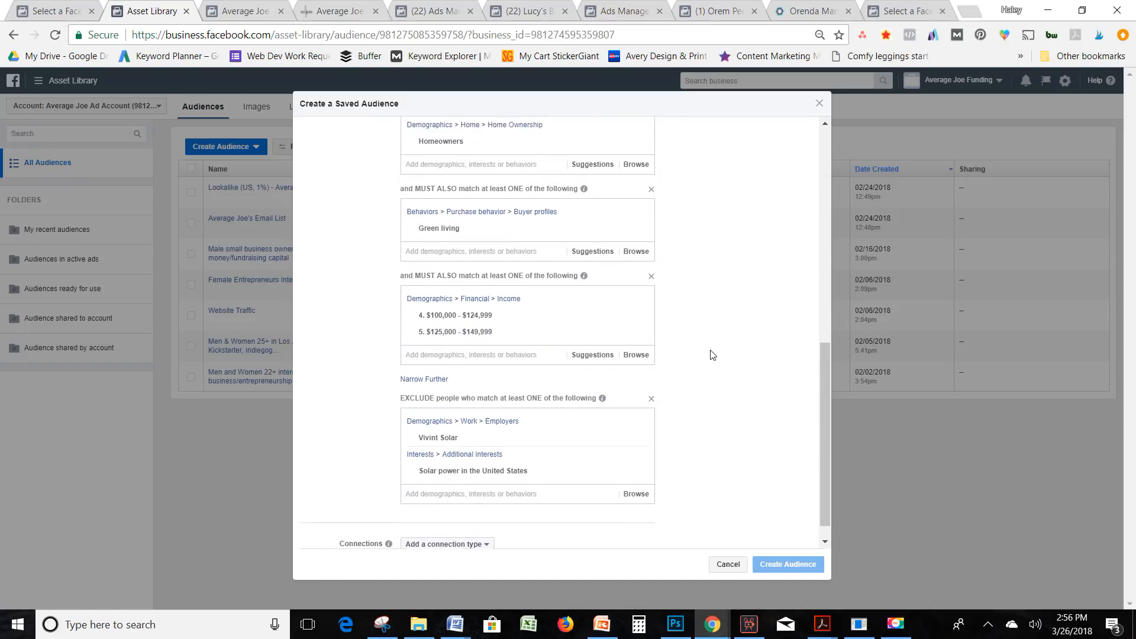
{"action": "scroll", "coordinate": [513, 232], "scroll_direction": "up", "scroll_amount": 4}
{"action": "scroll", "coordinate": [781, 180], "scroll_direction": "up", "scroll_amount": 5}
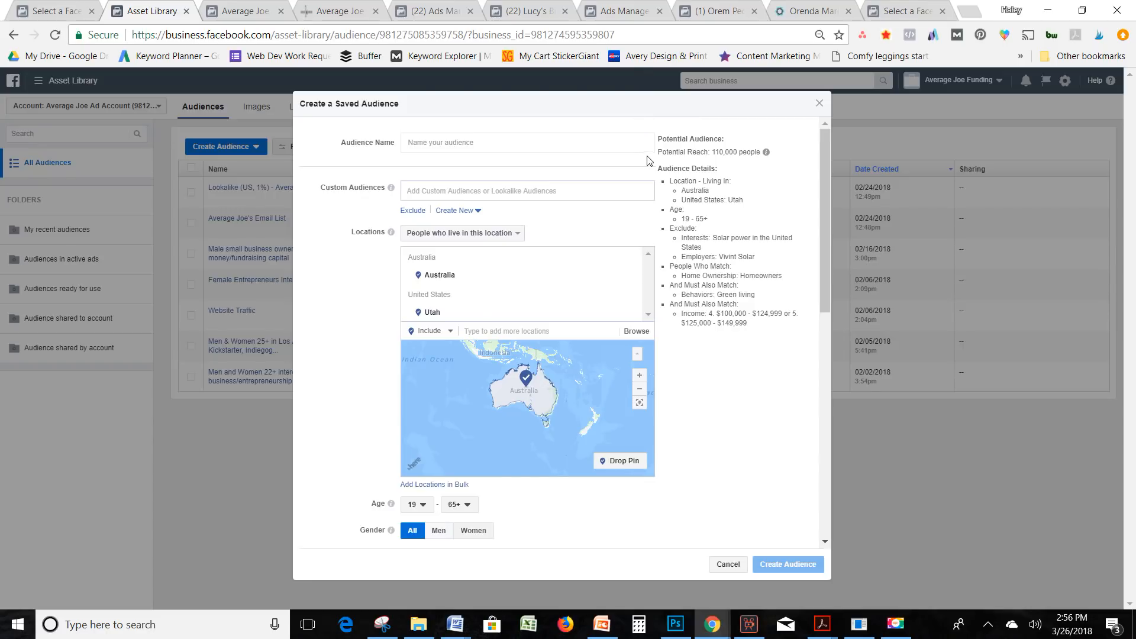
{"action": "mouse_move", "coordinate": [767, 153]}
{"action": "left_click_drag", "start_coordinate": [713, 151], "coordinate": [770, 159]}
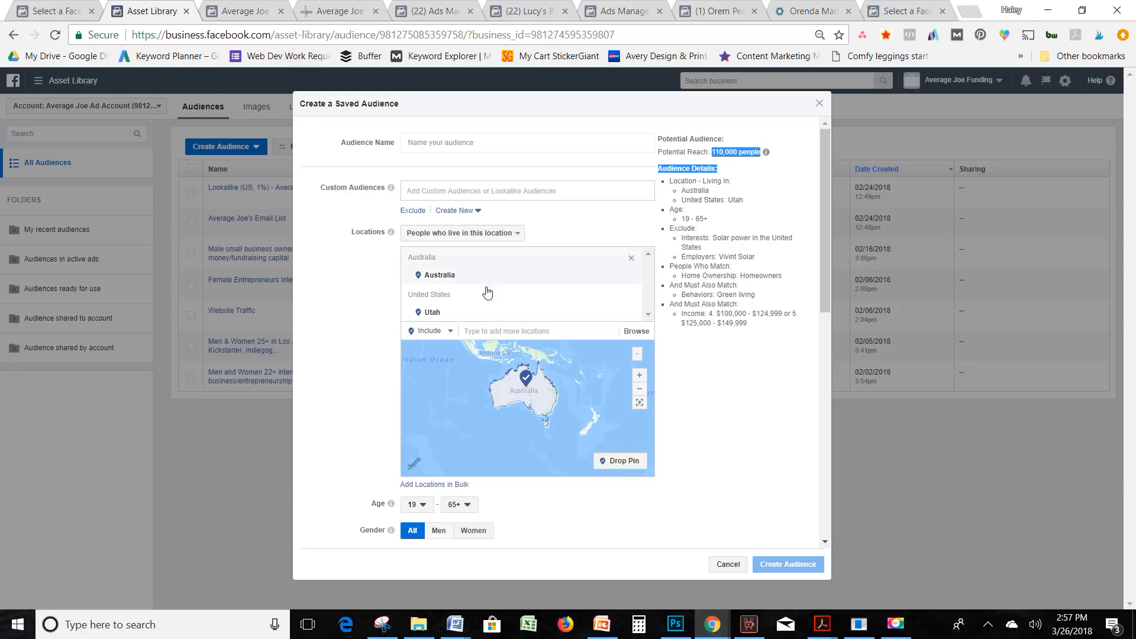
- Replace the Australia and Utah locations with the city of Saratoga Springs, Utah
{"action": "left_click", "coordinate": [631, 277]}
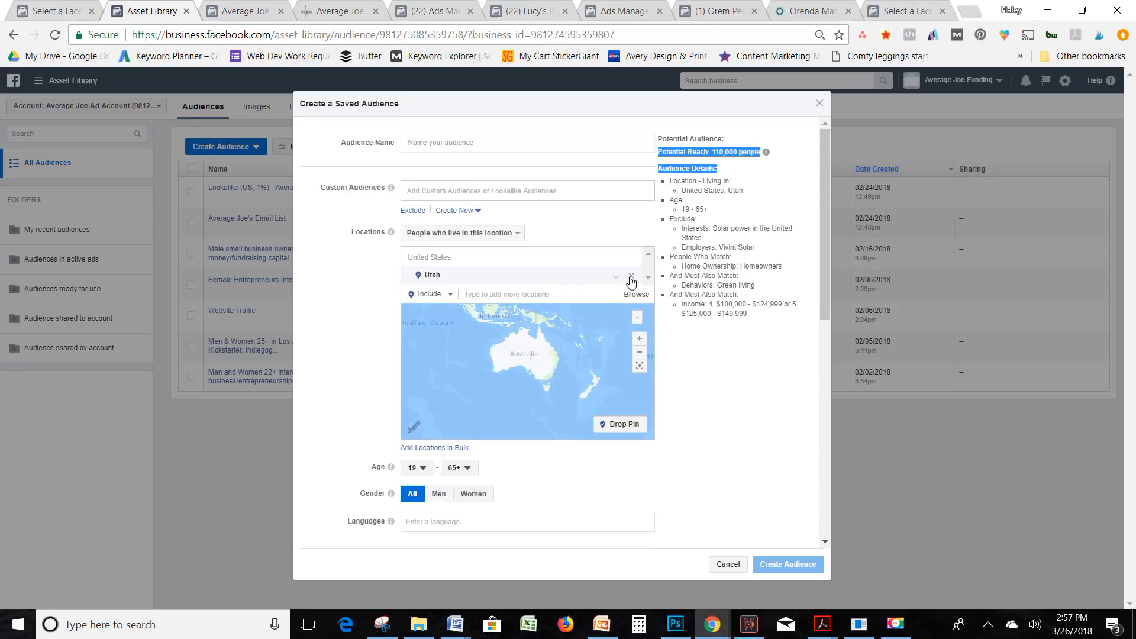
{"action": "left_click", "coordinate": [631, 277]}
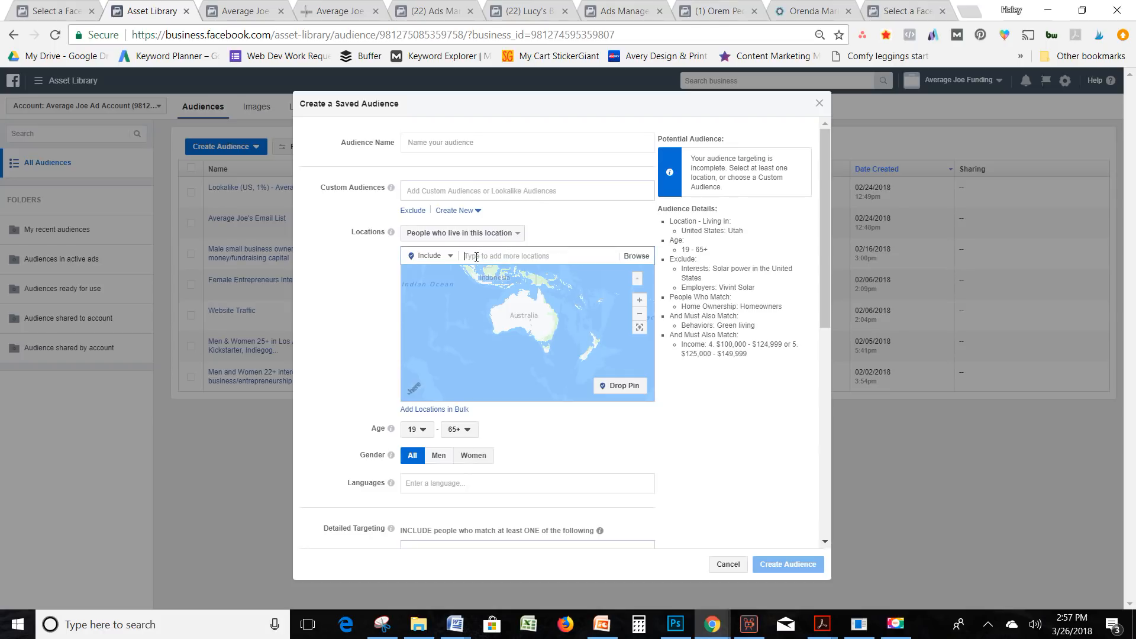
{"action": "type", "text": "saratoga springs"}
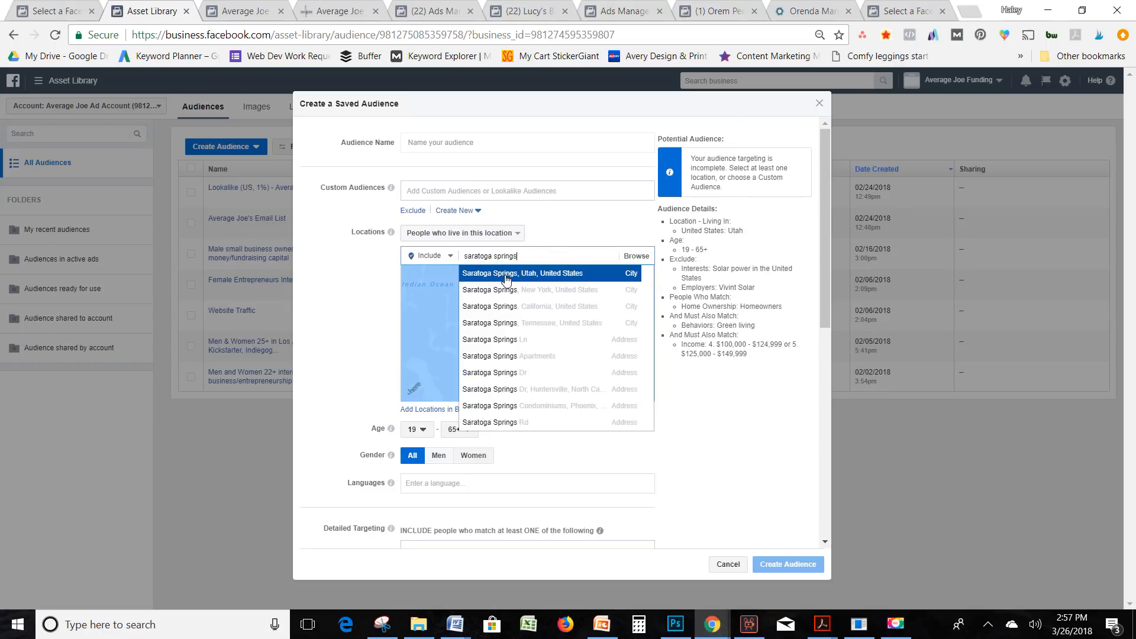
{"action": "left_click", "coordinate": [506, 275]}
- Choose Saratoga Springs, Utah, as the audience location and try radii of 40 and 20 miles around the city
{"action": "left_click", "coordinate": [525, 276]}
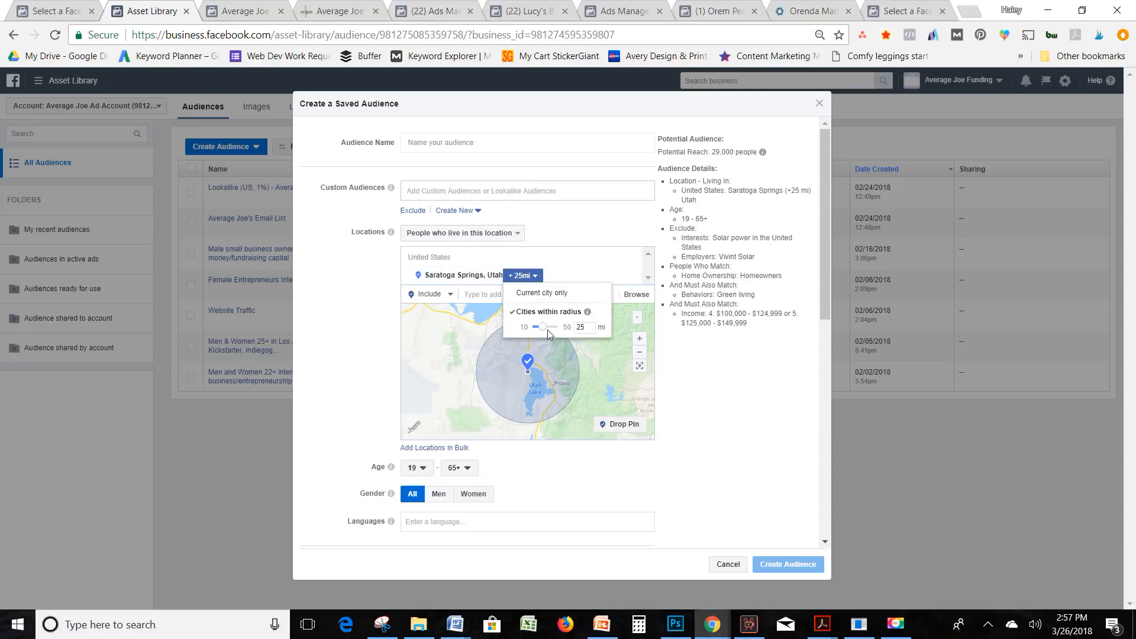
{"action": "left_click_drag", "start_coordinate": [555, 331], "coordinate": [556, 330]}
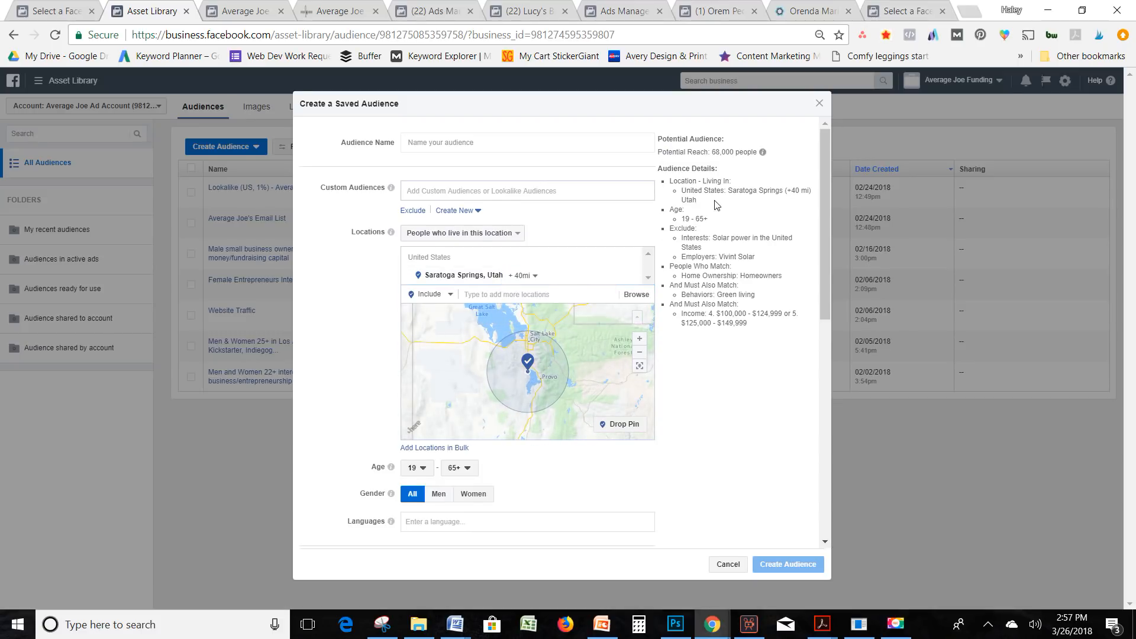
{"action": "scroll", "coordinate": [719, 166], "scroll_direction": "down", "scroll_amount": 1}
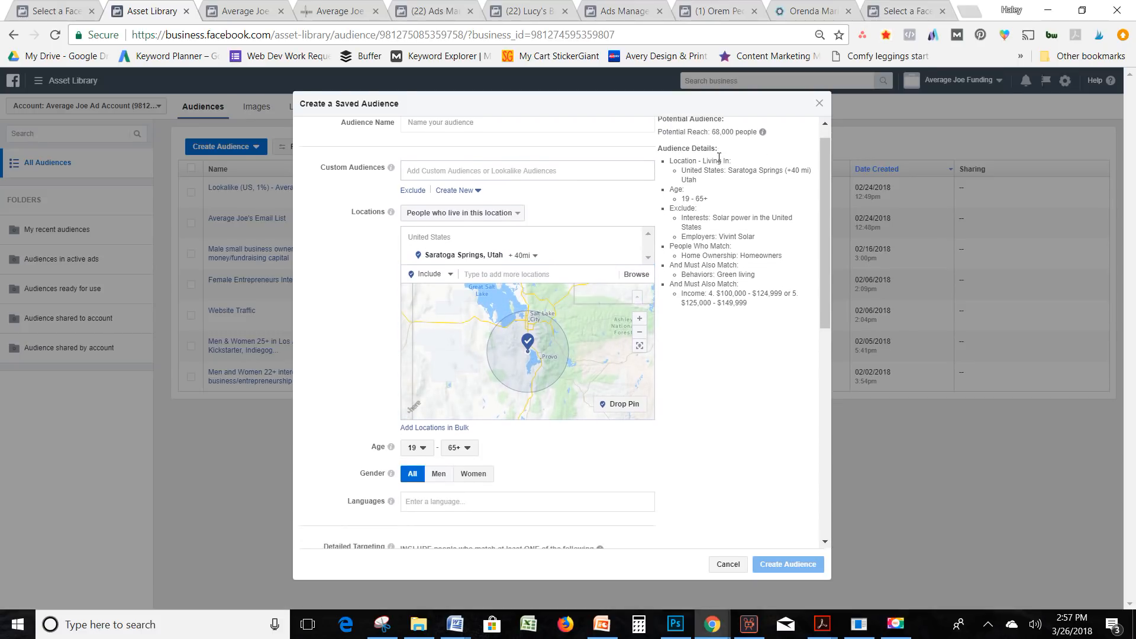
{"action": "left_click", "coordinate": [523, 255]}
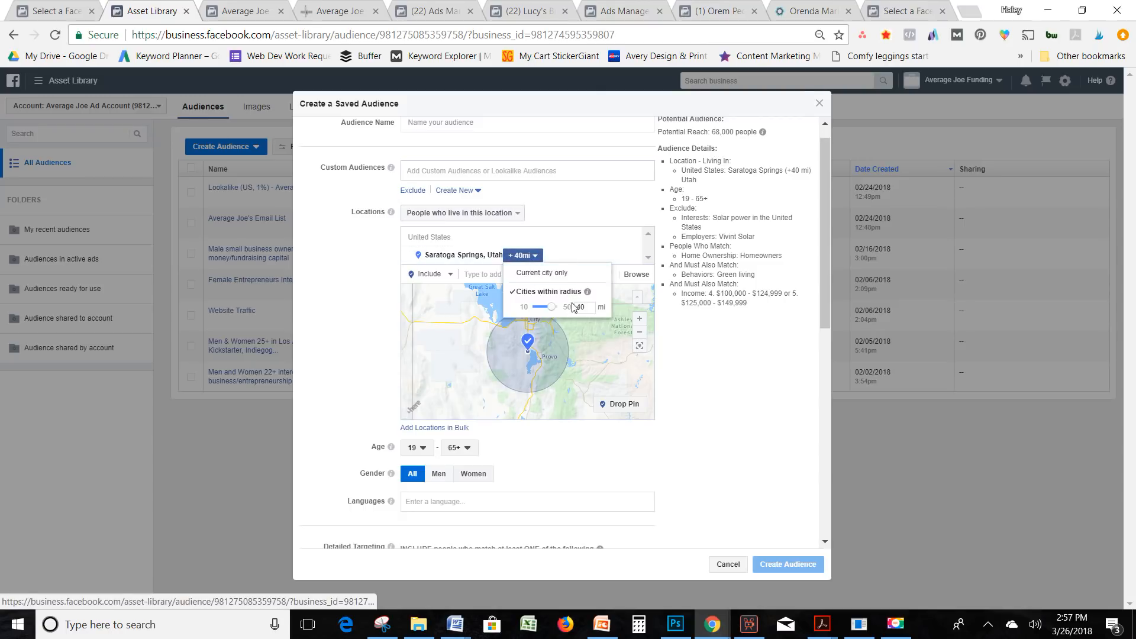
{"action": "left_click_drag", "start_coordinate": [544, 308], "coordinate": [539, 307]}
- Set the radius around Saratoga Springs, Utah, to 30 miles
{"action": "scroll", "coordinate": [748, 178], "scroll_direction": "up", "scroll_amount": 1}
{"action": "left_click", "coordinate": [522, 275]}
{"action": "double_click", "coordinate": [583, 326]}
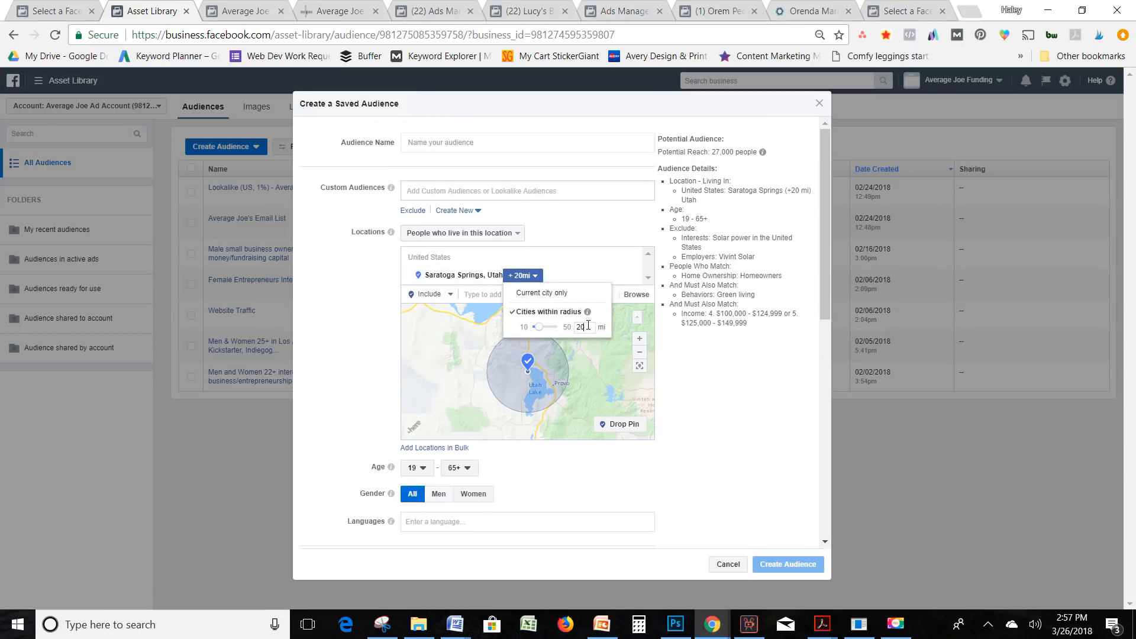
{"action": "type", "text": "30"}
{"action": "left_click", "coordinate": [560, 319]}
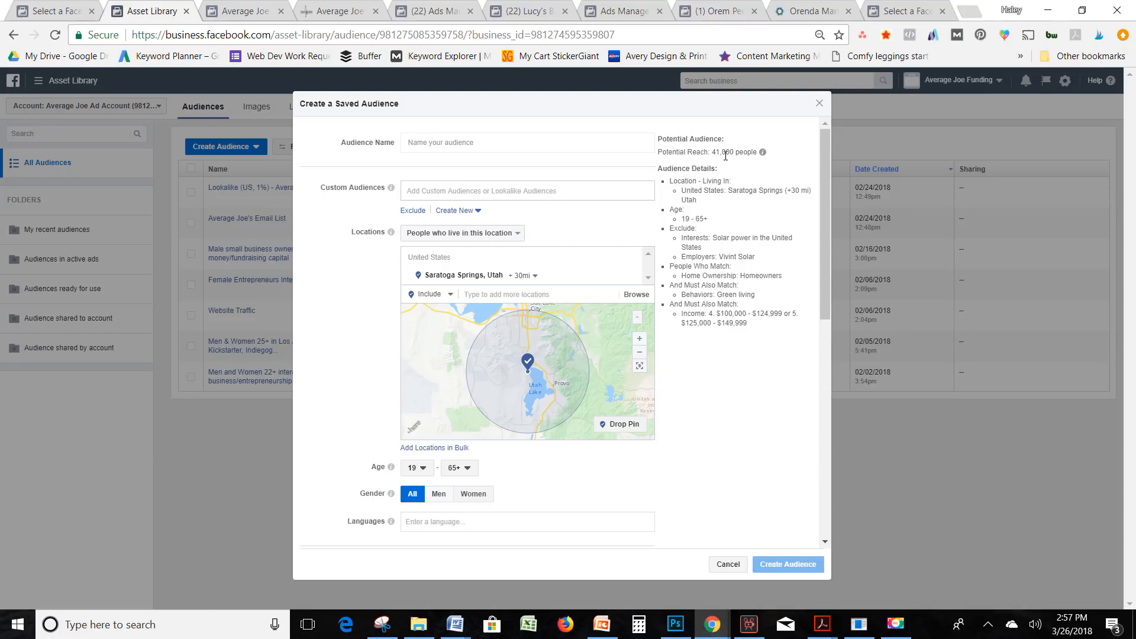
- Check the saved audience's potential reach and review its location and detailed targeting
{"action": "scroll", "coordinate": [726, 156], "scroll_direction": "down", "scroll_amount": 3}
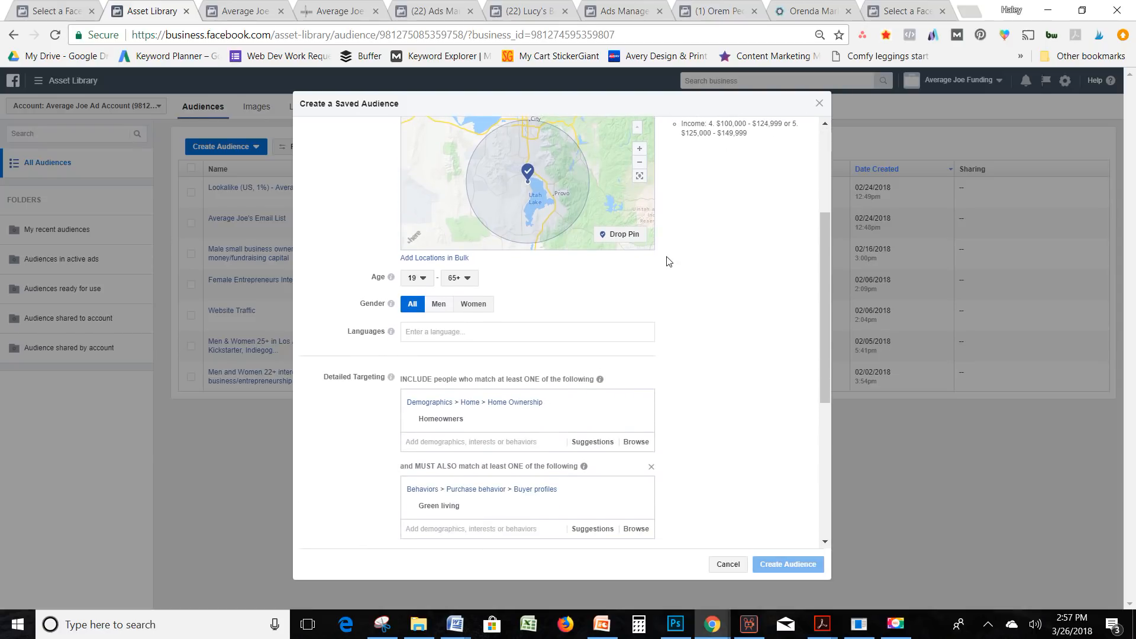
{"action": "scroll", "coordinate": [669, 261], "scroll_direction": "up", "scroll_amount": 3}
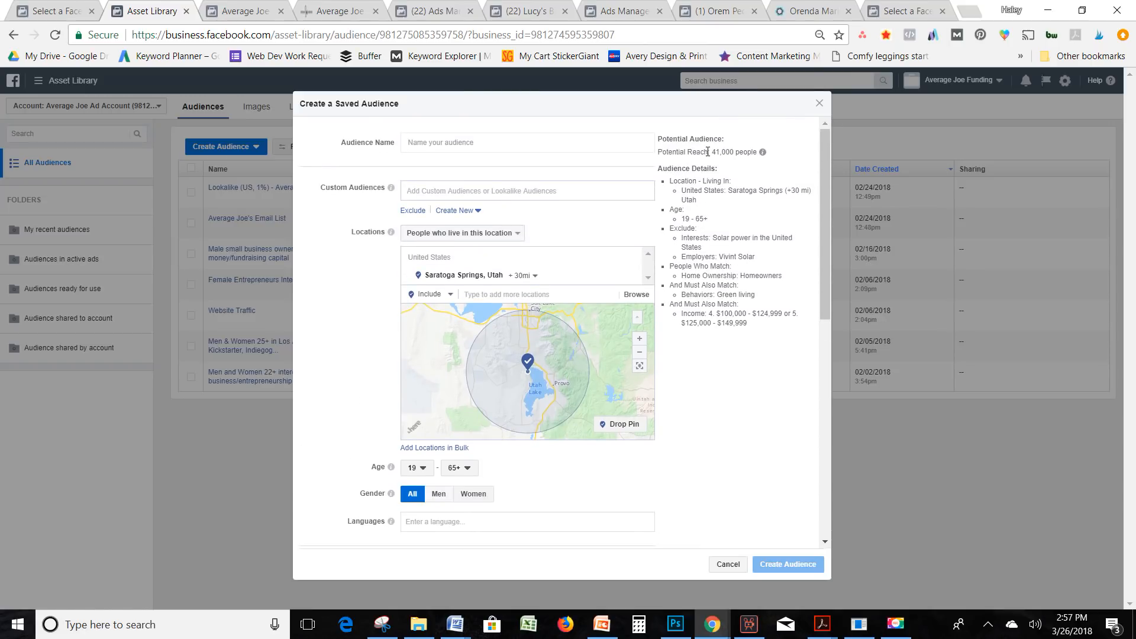
{"action": "scroll", "coordinate": [708, 152], "scroll_direction": "down", "scroll_amount": 1}
{"action": "scroll", "coordinate": [708, 155], "scroll_direction": "down", "scroll_amount": 1}
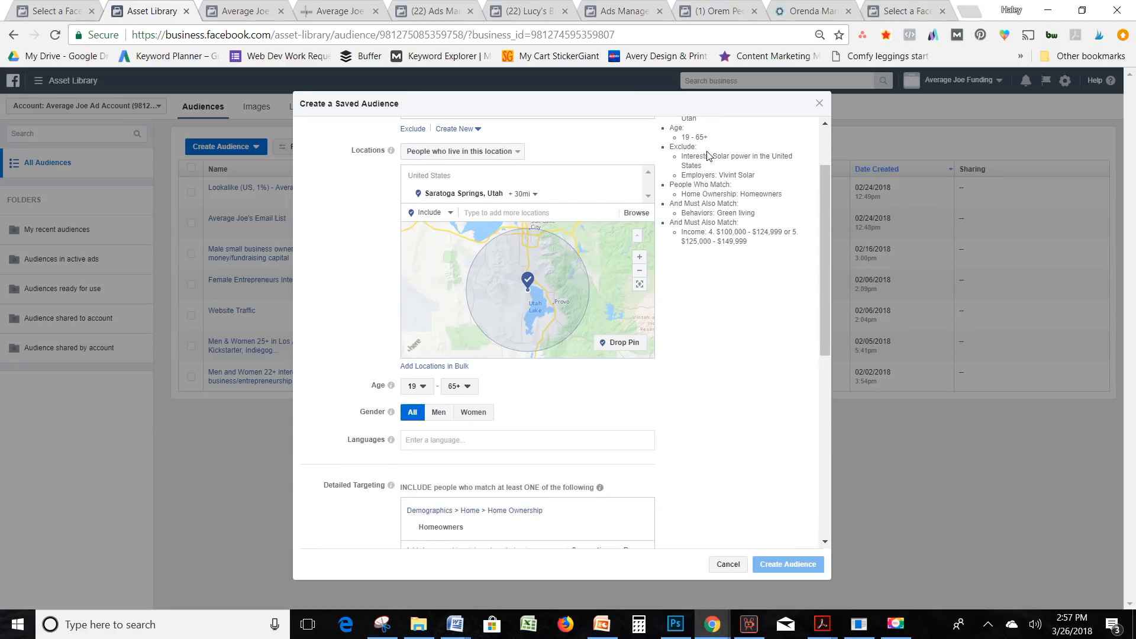
{"action": "scroll", "coordinate": [708, 156], "scroll_direction": "down", "scroll_amount": 3}
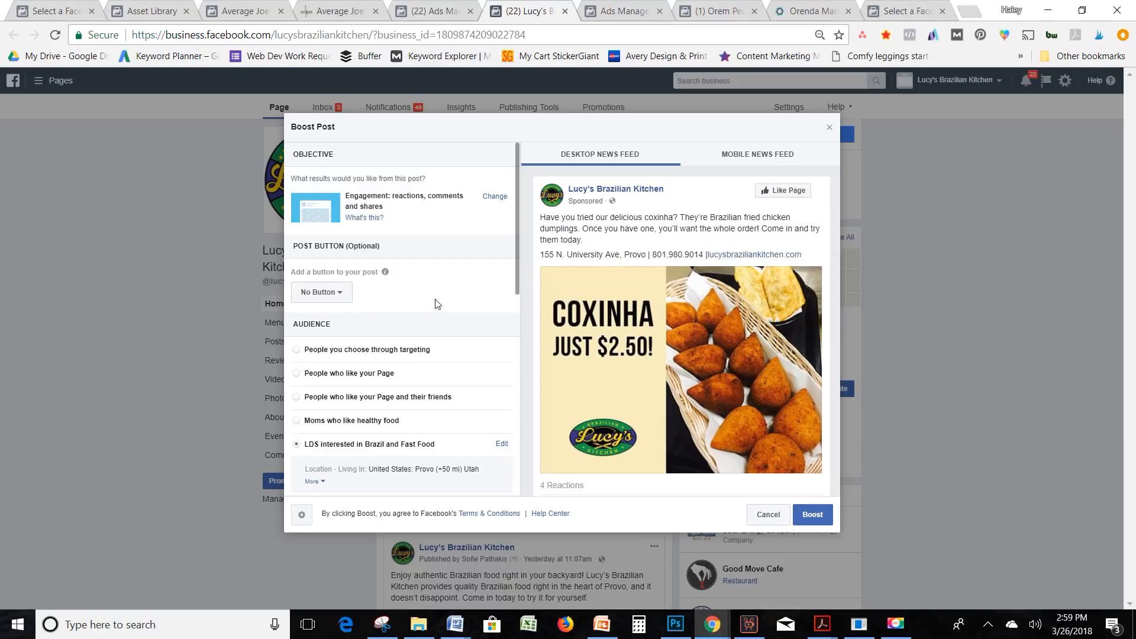
- In the Lucy's Brazilian Kitchen boost post, select the "Foodies and restaurant goers in a relationship 10 miles of Provo" audience and open it for editing
{"action": "scroll", "coordinate": [436, 302], "scroll_direction": "down", "scroll_amount": 3}
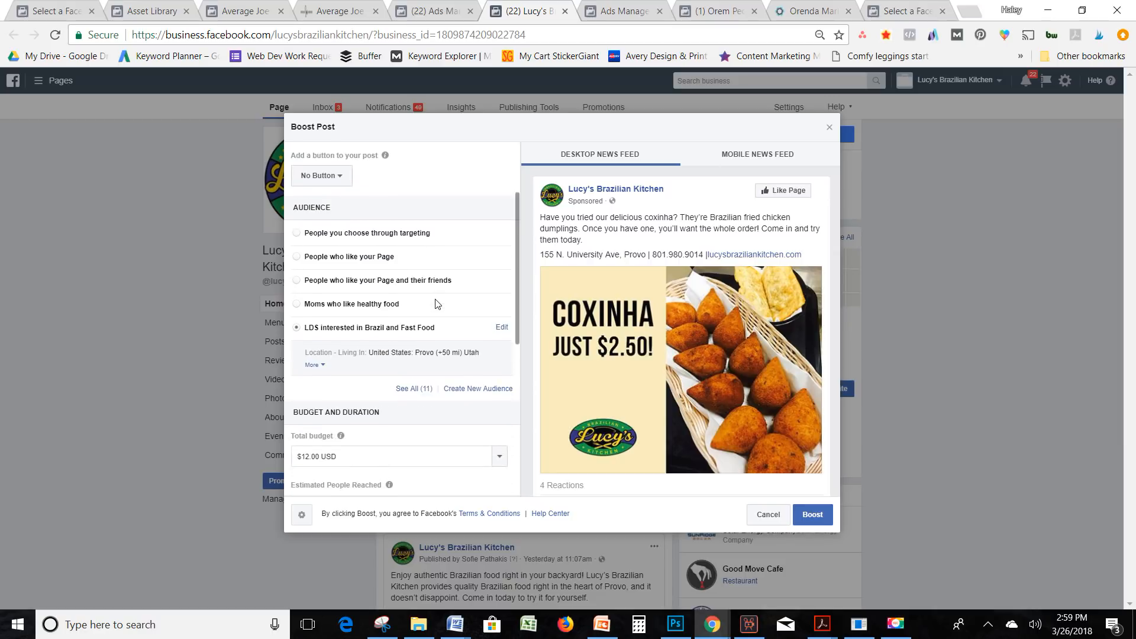
{"action": "left_click", "coordinate": [413, 311]}
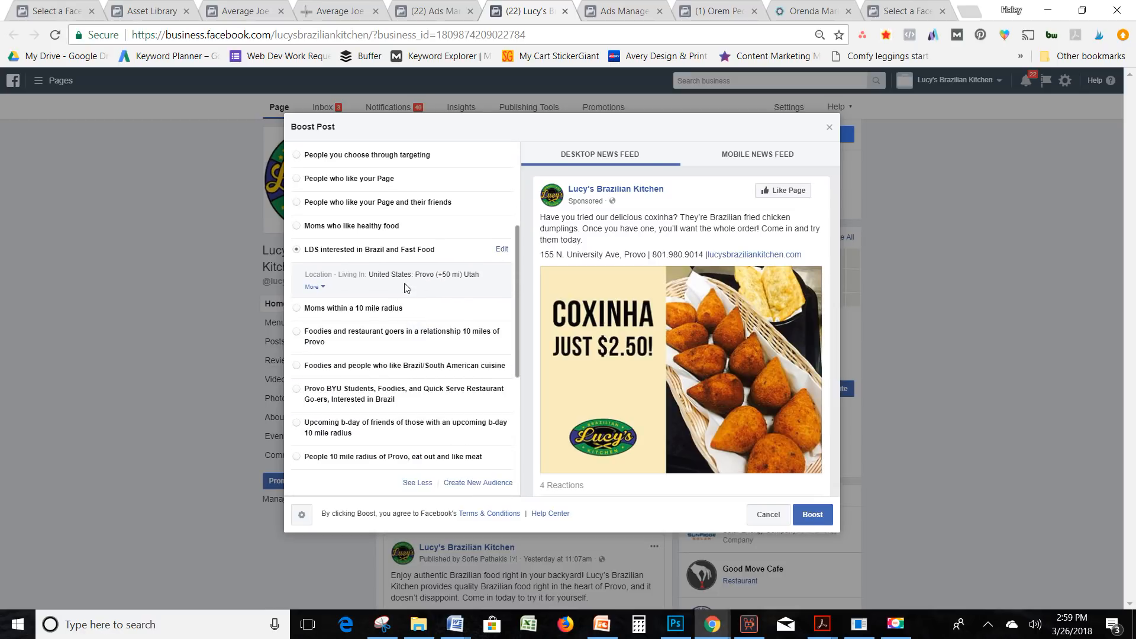
{"action": "scroll", "coordinate": [406, 287], "scroll_direction": "down", "scroll_amount": 1}
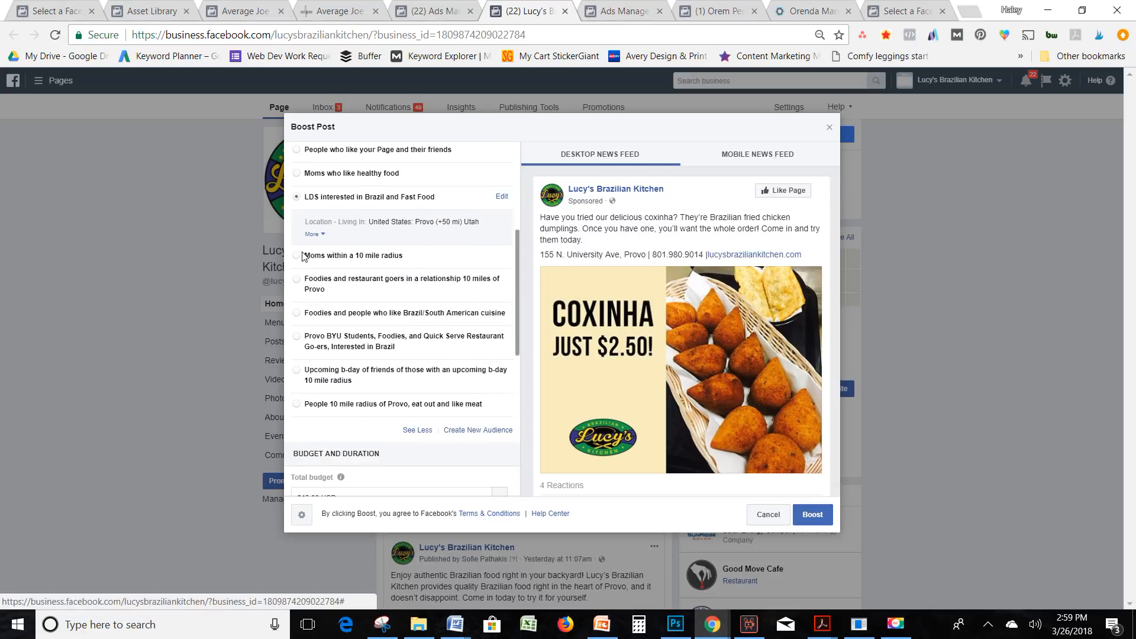
{"action": "left_click", "coordinate": [297, 280]}
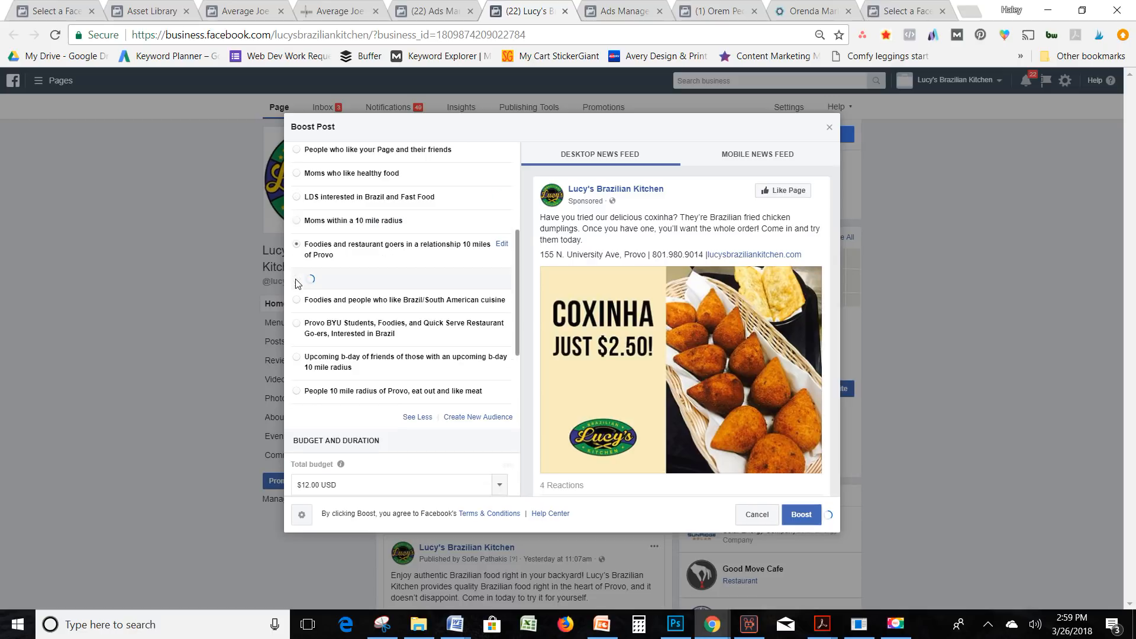
{"action": "left_click", "coordinate": [501, 248]}
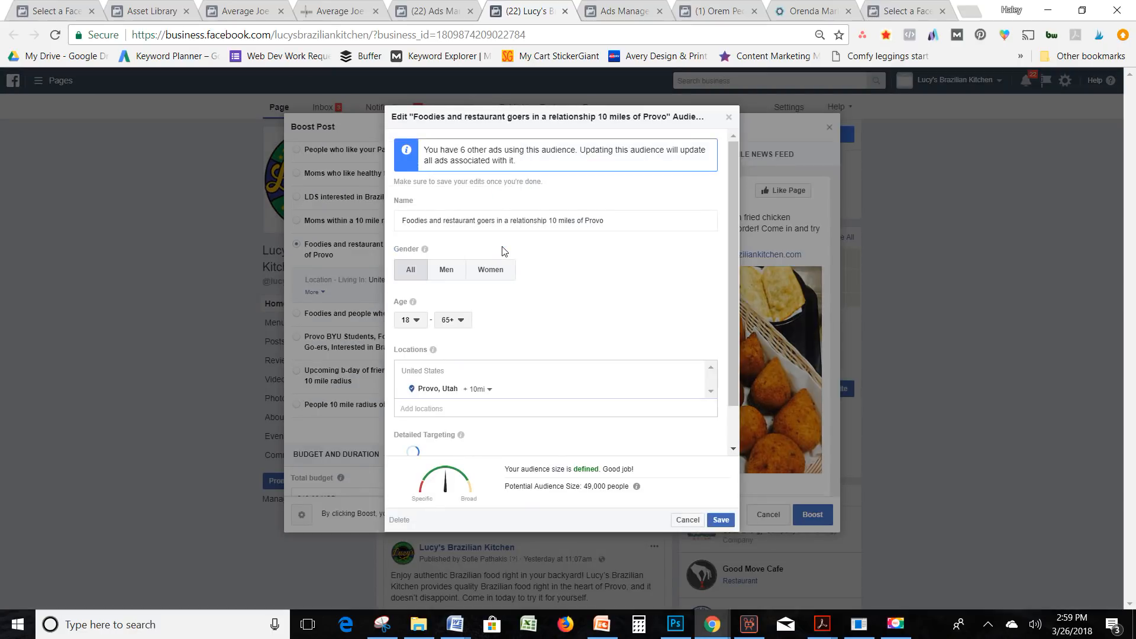
- Examine the Provo foodies audience's gender, age, location, relationship statuses and the purchase behaviors it must also match
{"action": "scroll", "coordinate": [502, 251], "scroll_direction": "down", "scroll_amount": 2}
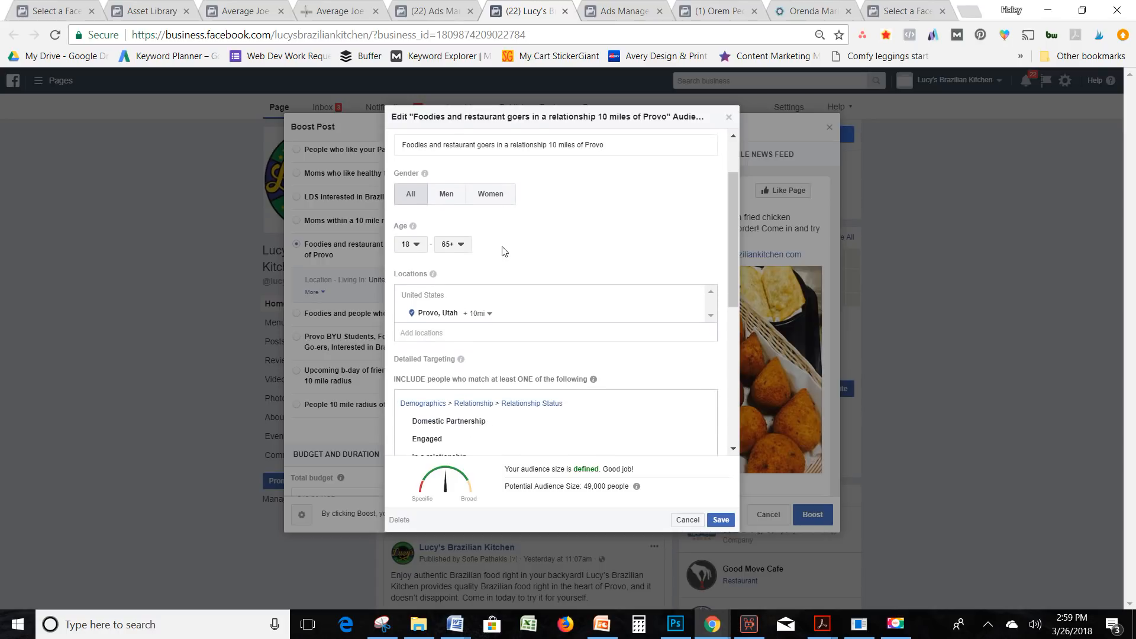
{"action": "scroll", "coordinate": [502, 251], "scroll_direction": "down", "scroll_amount": 3}
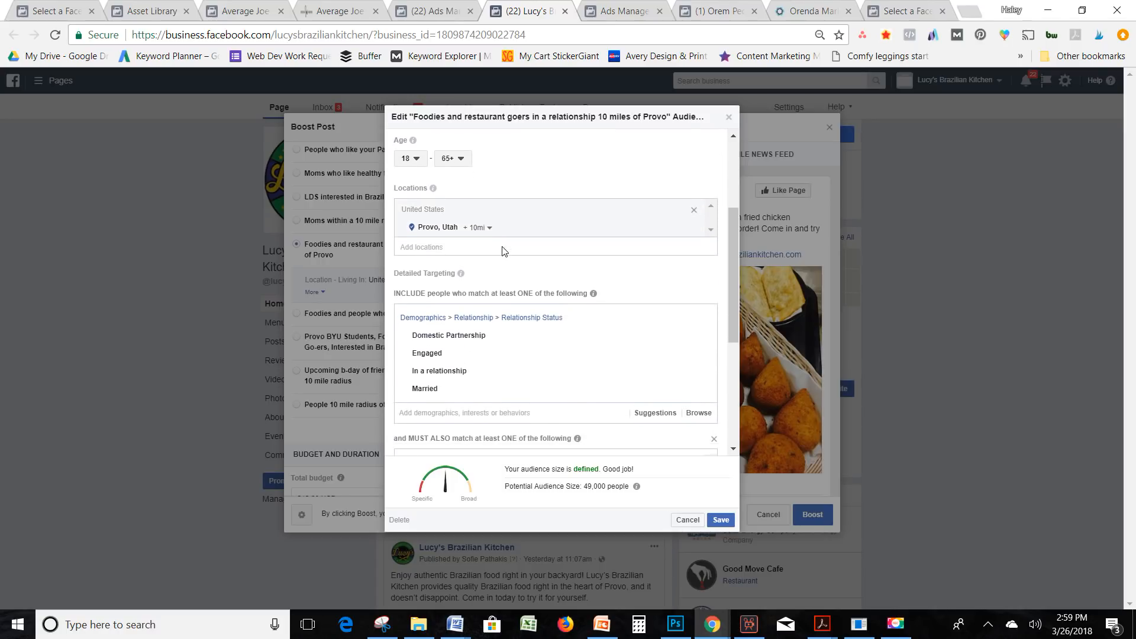
{"action": "scroll", "coordinate": [531, 203], "scroll_direction": "up", "scroll_amount": 4}
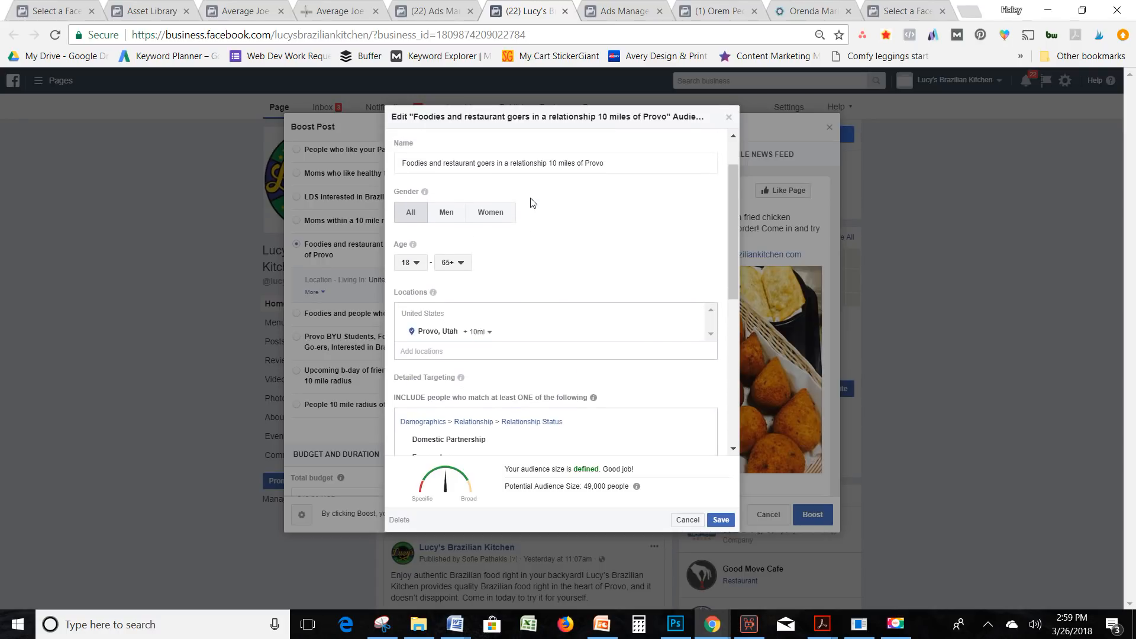
{"action": "scroll", "coordinate": [530, 203], "scroll_direction": "down", "scroll_amount": 4}
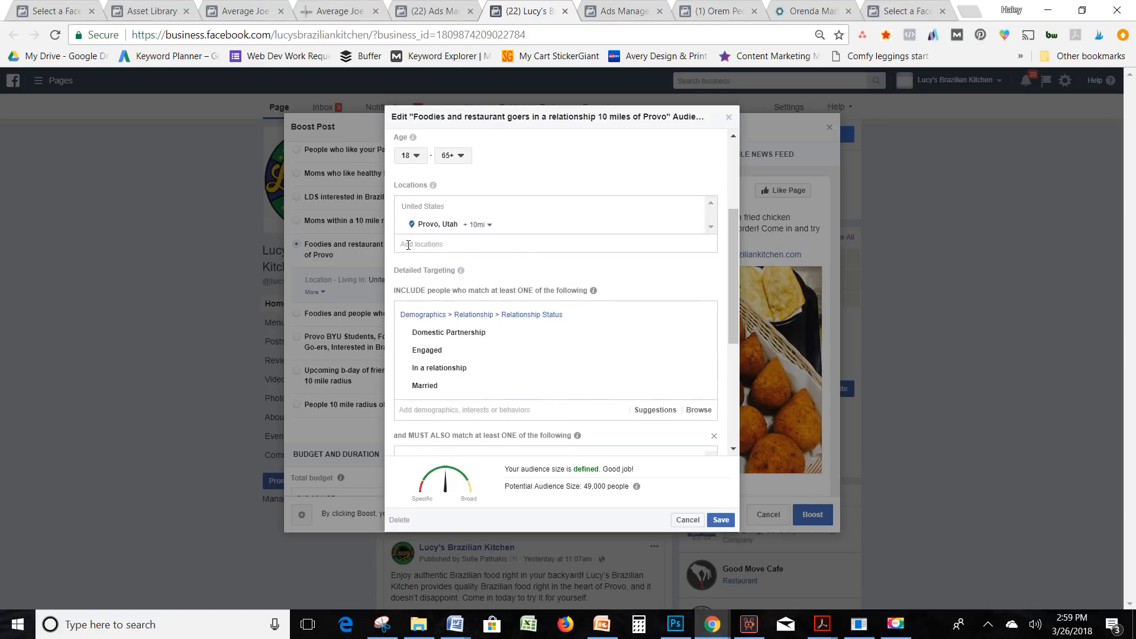
{"action": "scroll", "coordinate": [609, 191], "scroll_direction": "down", "scroll_amount": 3}
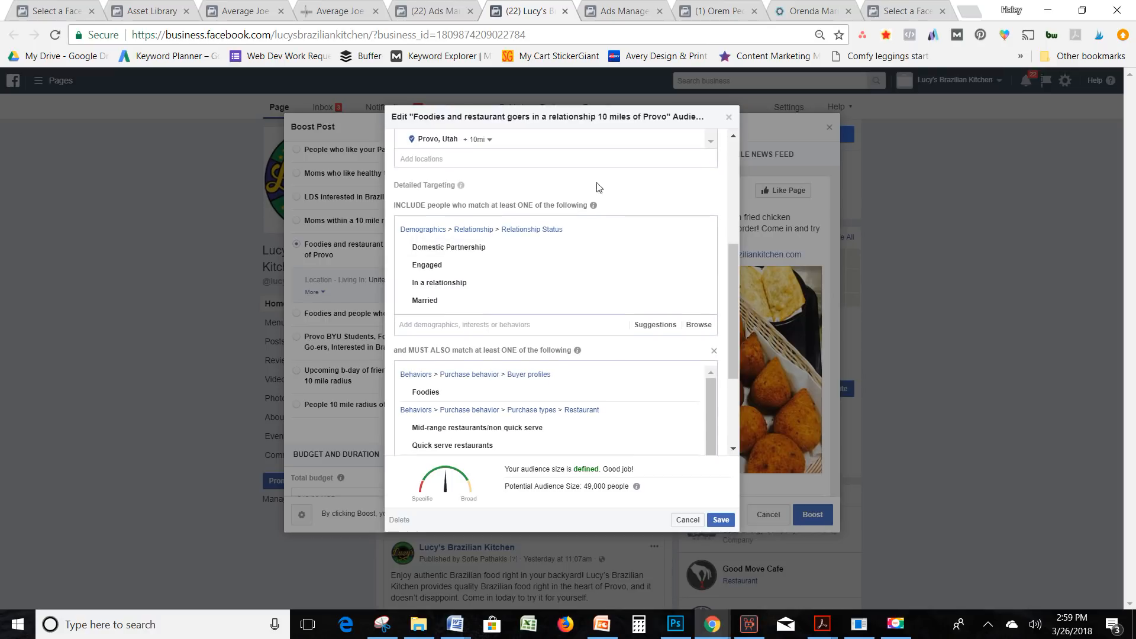
{"action": "mouse_move", "coordinate": [428, 265]}
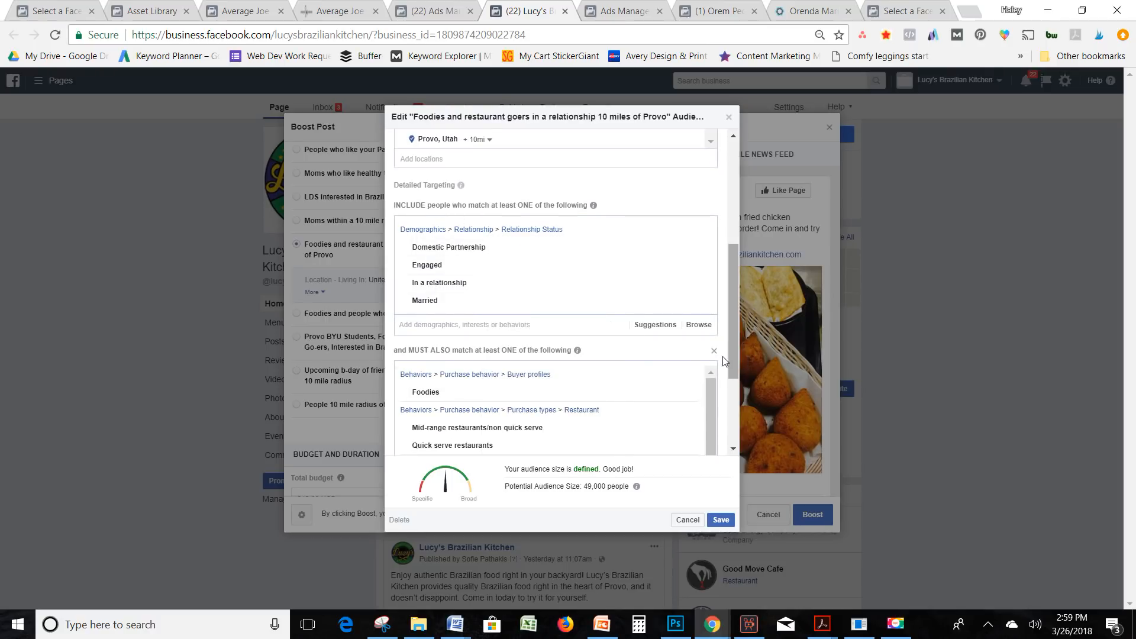
{"action": "scroll", "coordinate": [651, 355], "scroll_direction": "down", "scroll_amount": 5}
{"action": "mouse_move", "coordinate": [488, 235]}
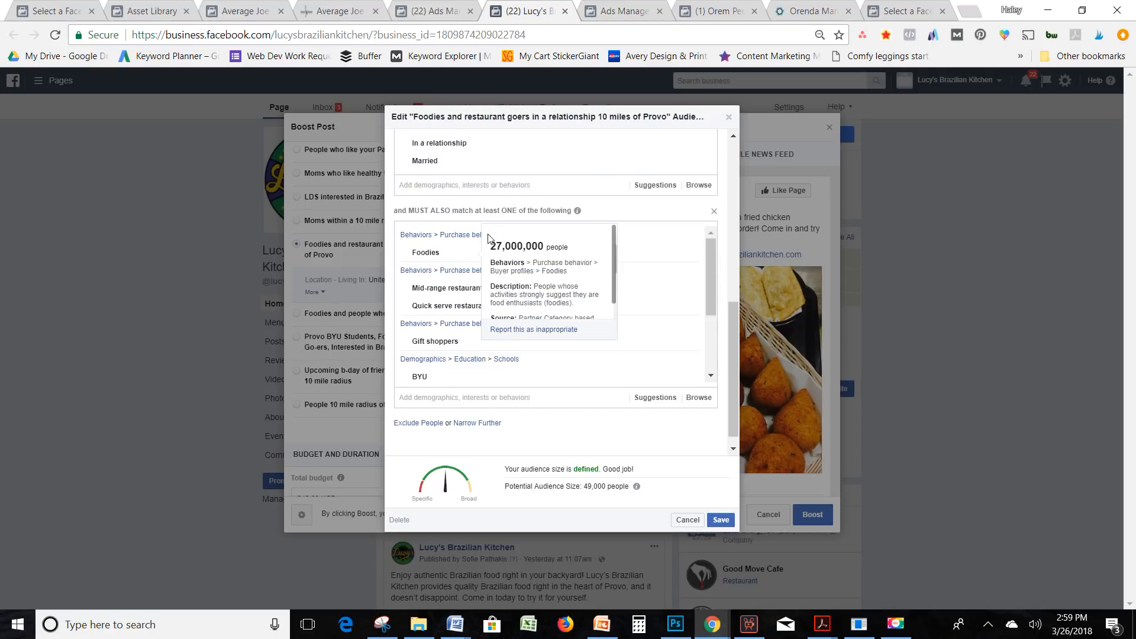
{"action": "mouse_move", "coordinate": [469, 290]}
{"action": "scroll", "coordinate": [469, 290], "scroll_direction": "up", "scroll_amount": 1}
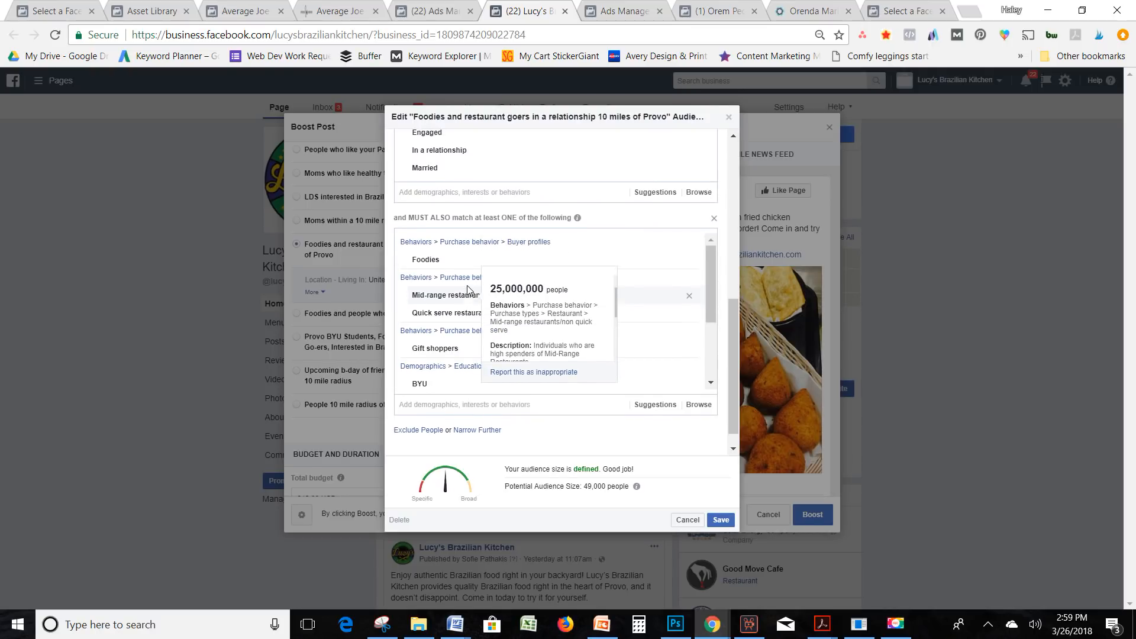
{"action": "mouse_move", "coordinate": [457, 344]}
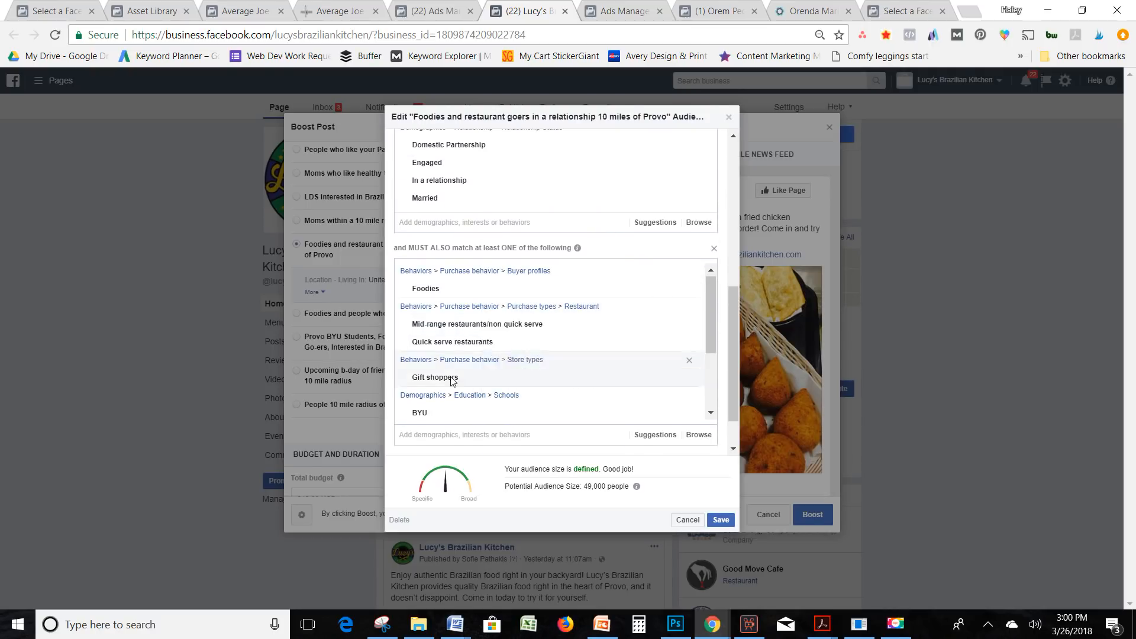
{"action": "mouse_move", "coordinate": [455, 379]}
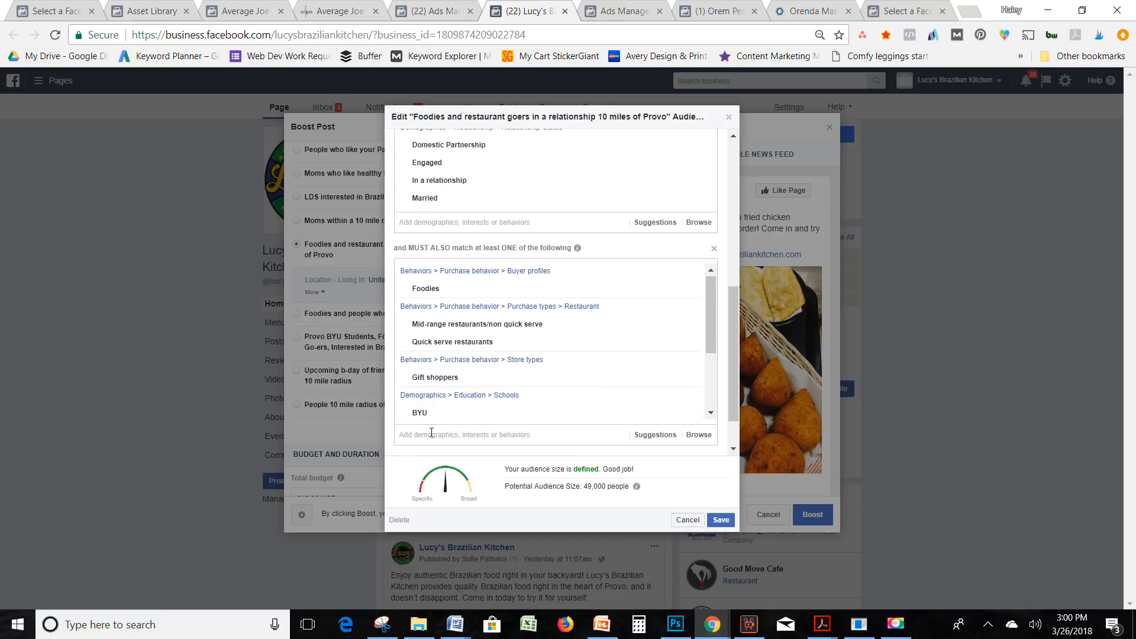
{"action": "scroll", "coordinate": [456, 393], "scroll_direction": "up", "scroll_amount": 2}
{"action": "scroll", "coordinate": [586, 290], "scroll_direction": "up", "scroll_amount": 7}
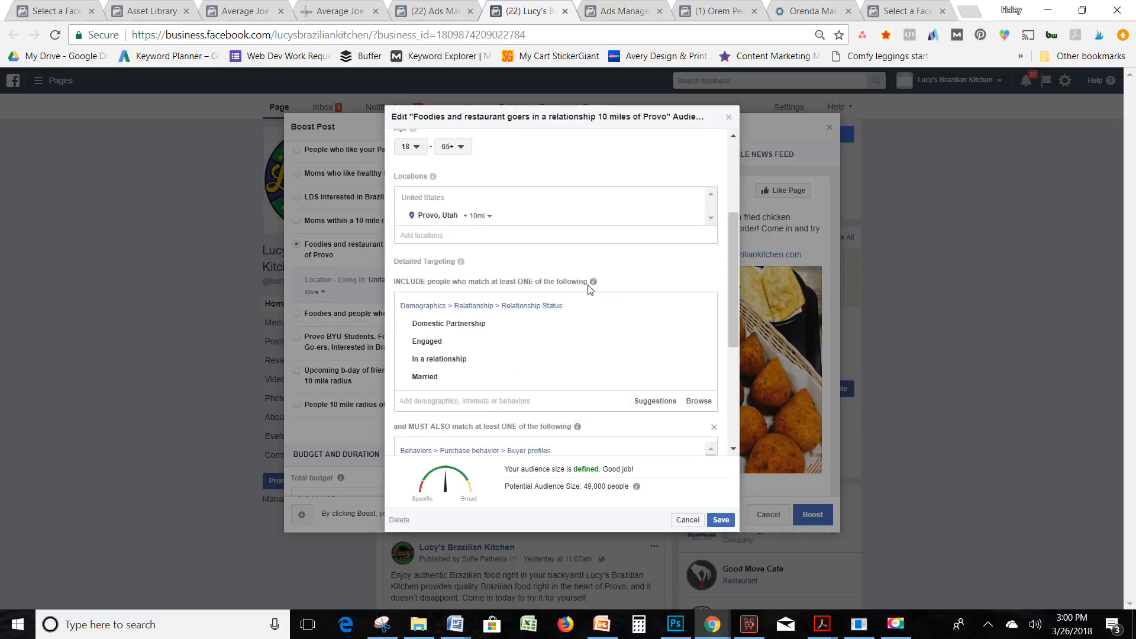
{"action": "scroll", "coordinate": [589, 287], "scroll_direction": "down", "scroll_amount": 5}
{"action": "mouse_move", "coordinate": [590, 290]}
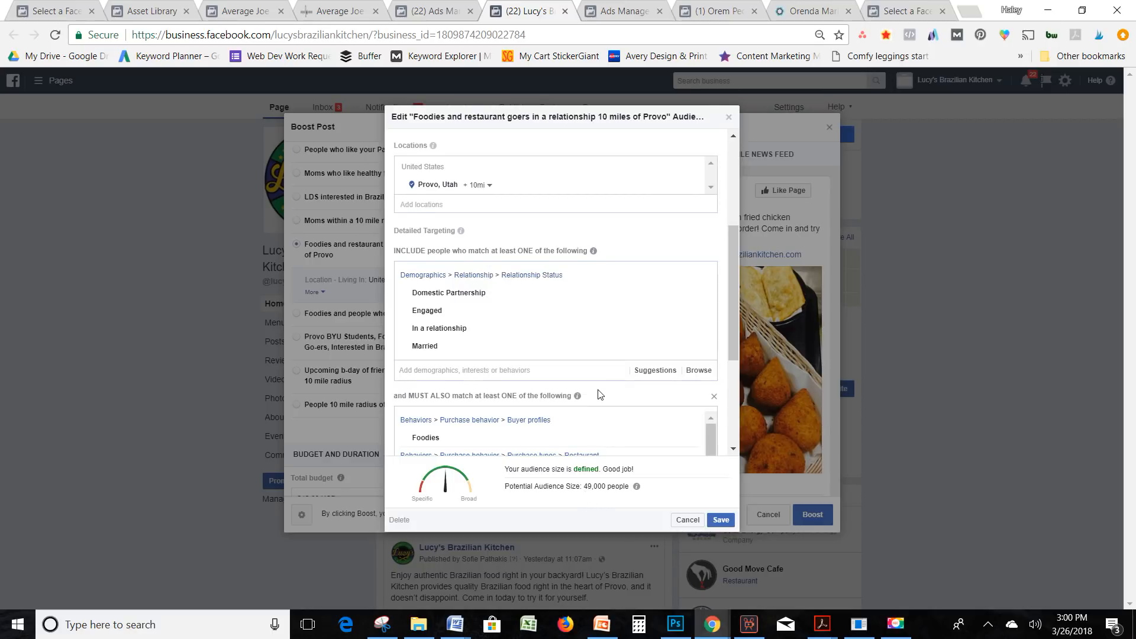
- Review the education, income and additional interest criteria in the must-also-match group alongside its restaurant and gift-shopping behaviors
{"action": "scroll", "coordinate": [601, 393], "scroll_direction": "down", "scroll_amount": 5}
{"action": "scroll", "coordinate": [731, 406], "scroll_direction": "down", "scroll_amount": 2}
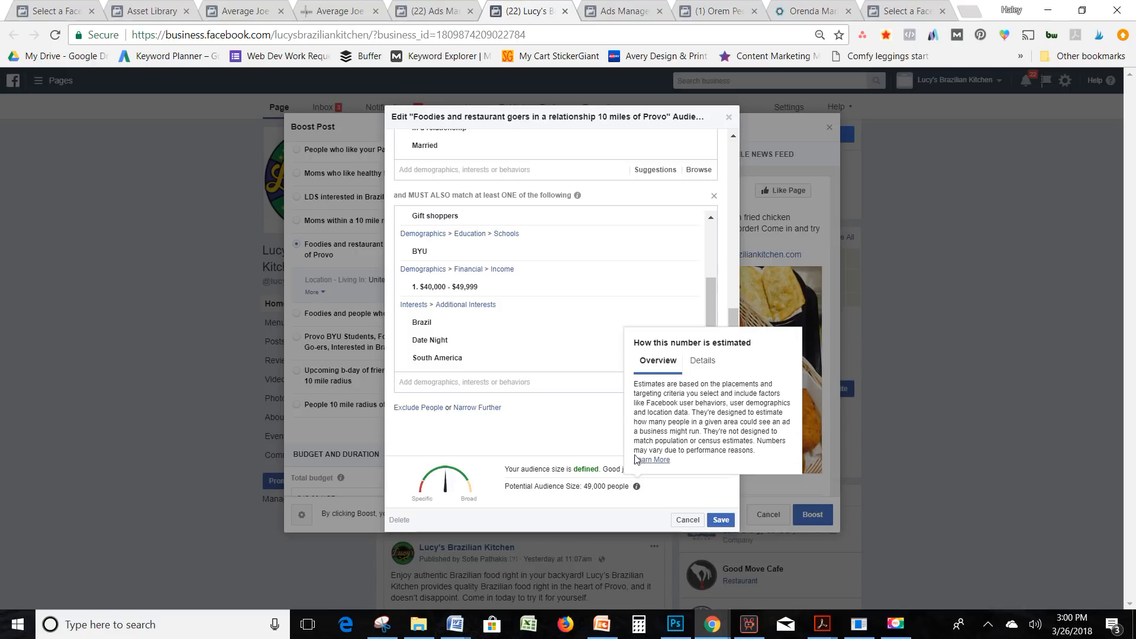
{"action": "scroll", "coordinate": [483, 329], "scroll_direction": "up", "scroll_amount": 1}
{"action": "scroll", "coordinate": [483, 328], "scroll_direction": "down", "scroll_amount": 1}
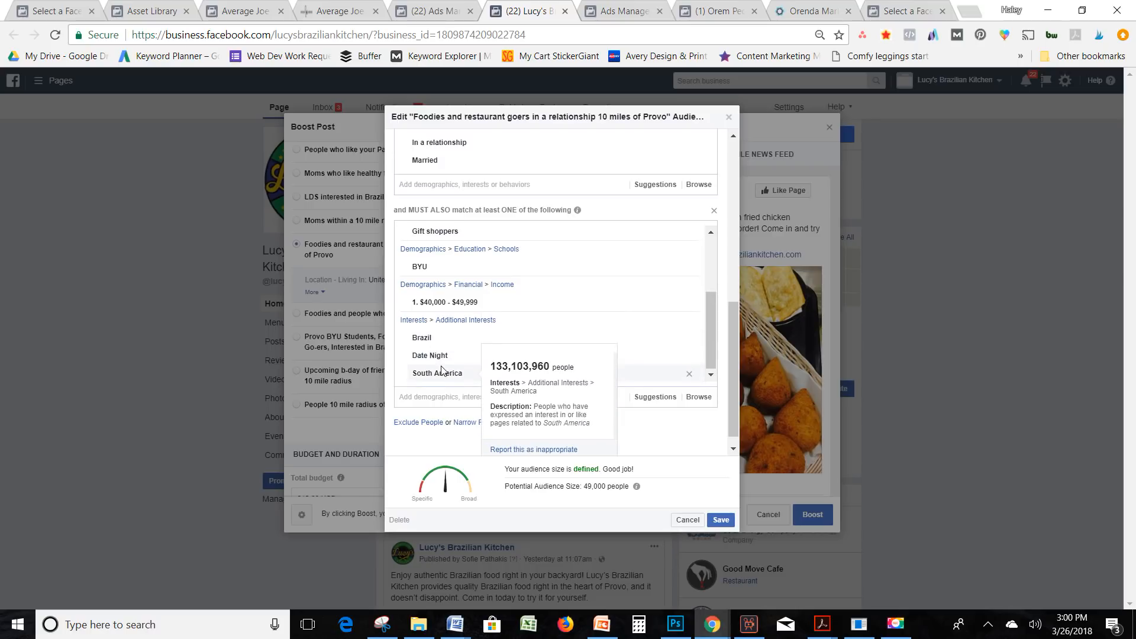
{"action": "scroll", "coordinate": [441, 356], "scroll_direction": "up", "scroll_amount": 2}
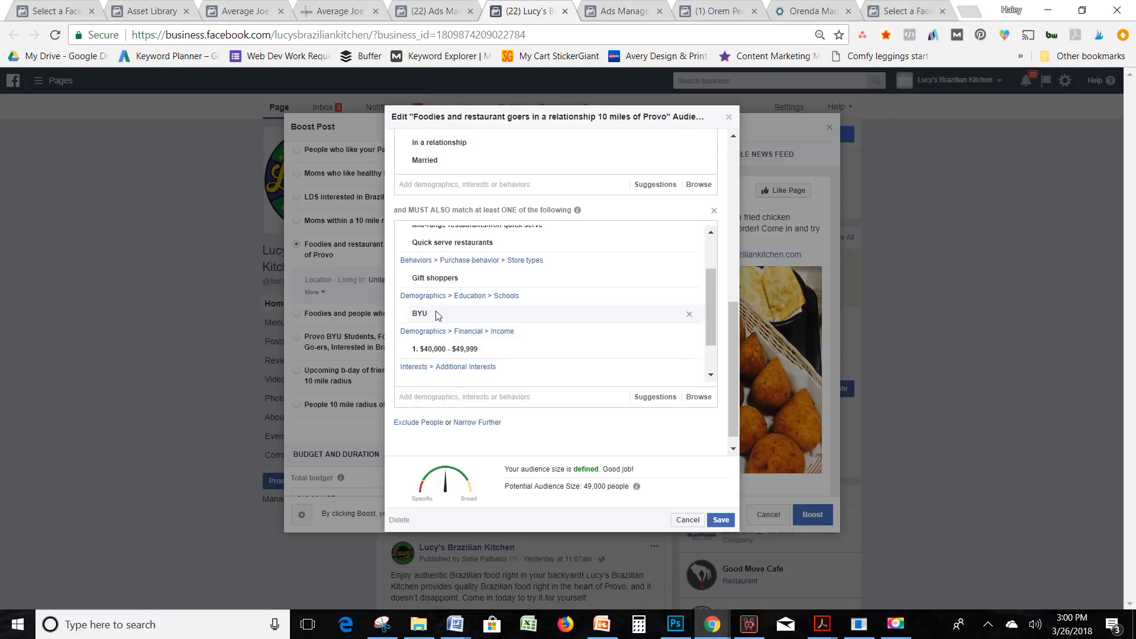
{"action": "scroll", "coordinate": [438, 316], "scroll_direction": "up", "scroll_amount": 2}
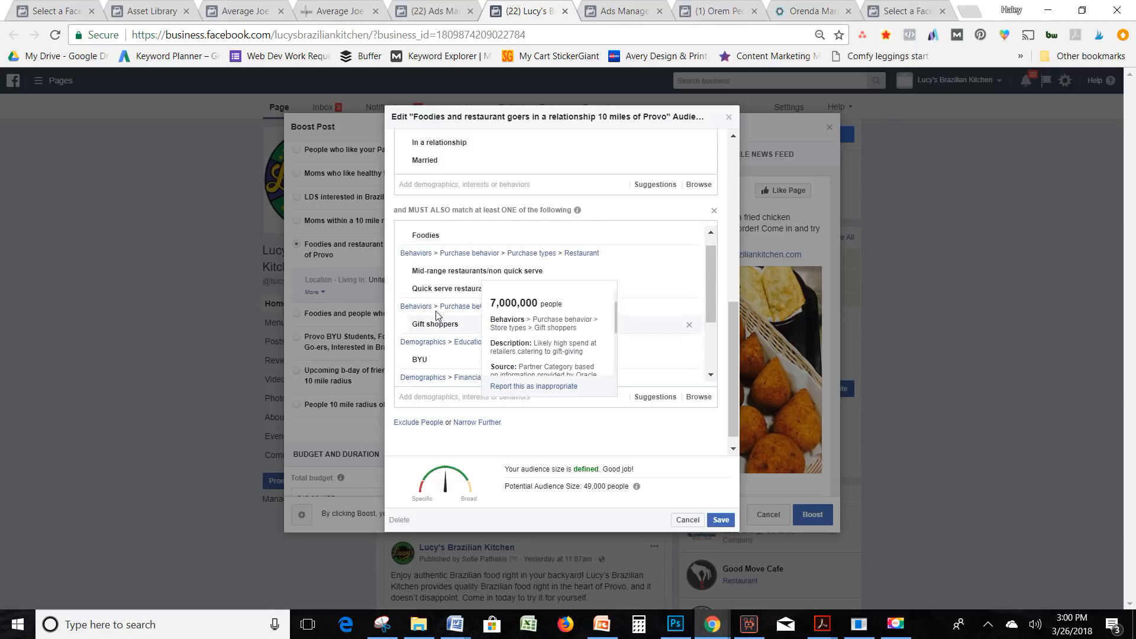
{"action": "scroll", "coordinate": [436, 313], "scroll_direction": "up", "scroll_amount": 2}
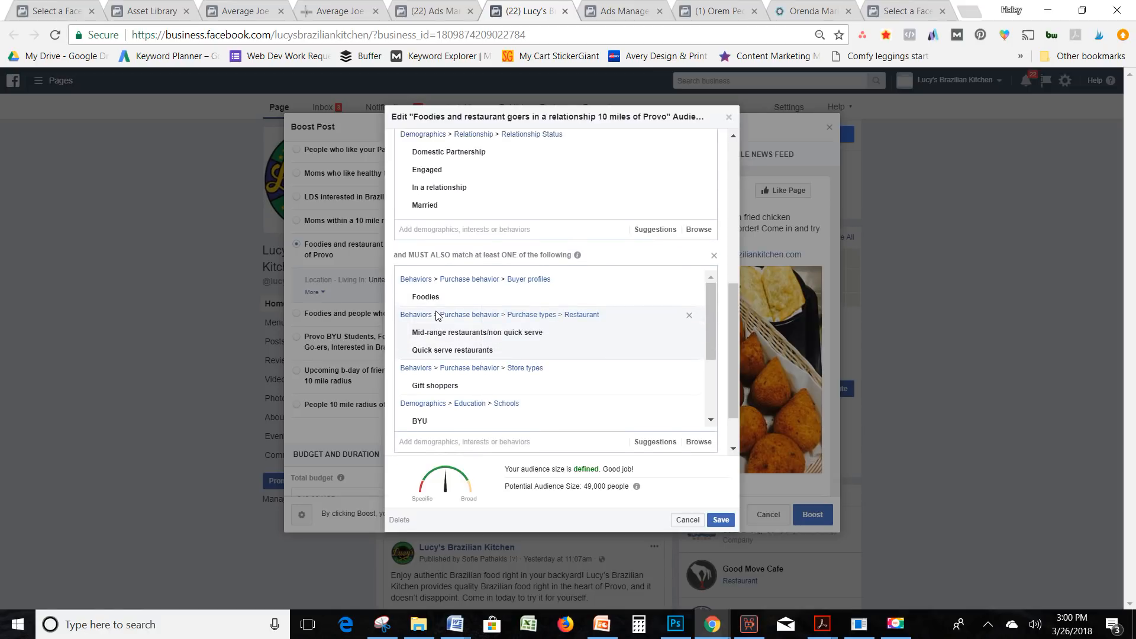
{"action": "scroll", "coordinate": [436, 314], "scroll_direction": "up", "scroll_amount": 1}
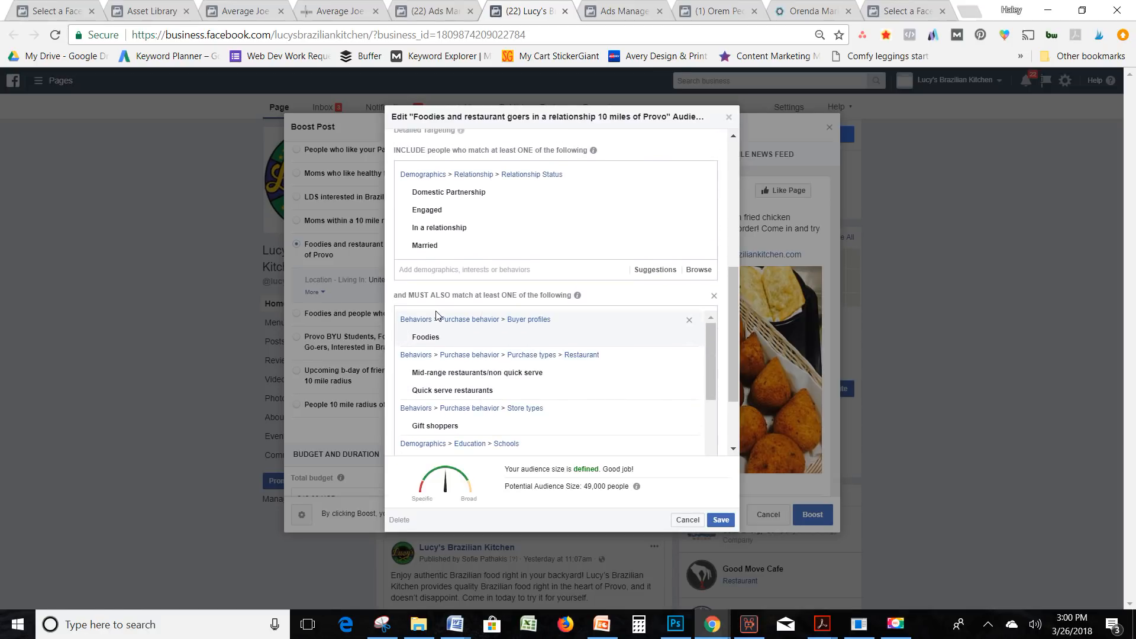
{"action": "scroll", "coordinate": [436, 315], "scroll_direction": "down", "scroll_amount": 5}
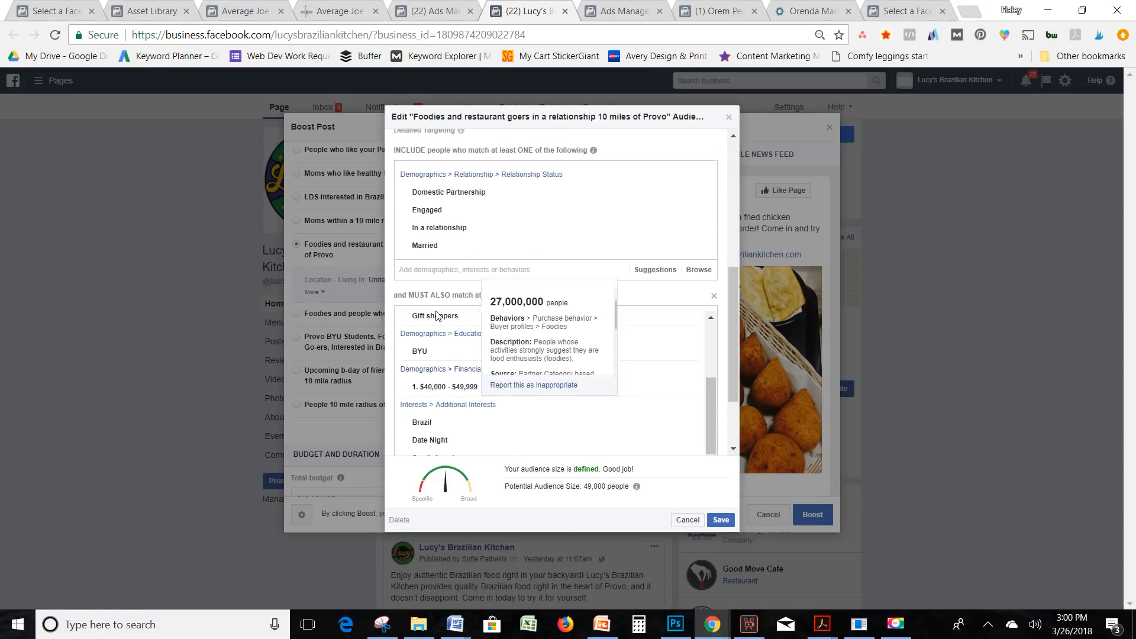
{"action": "scroll", "coordinate": [436, 315], "scroll_direction": "down", "scroll_amount": 1}
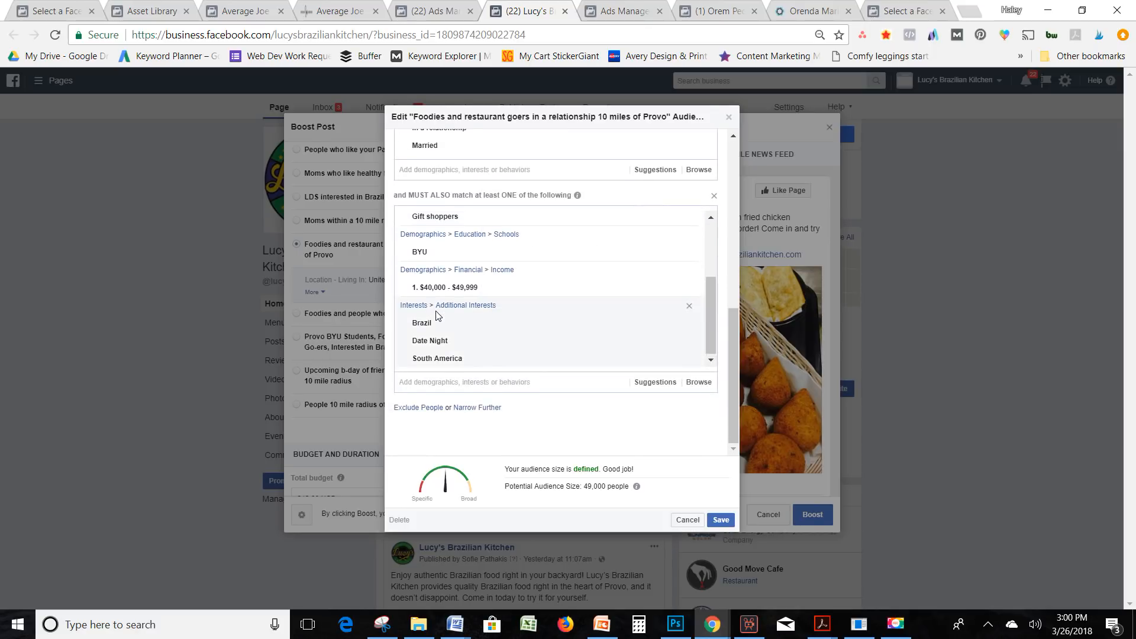
- Switch to the Orem Pediatric Dentistry page and open the boost settings for its "$0 Cleanings and Check-ups" post
{"action": "scroll", "coordinate": [436, 314], "scroll_direction": "up", "scroll_amount": 3}
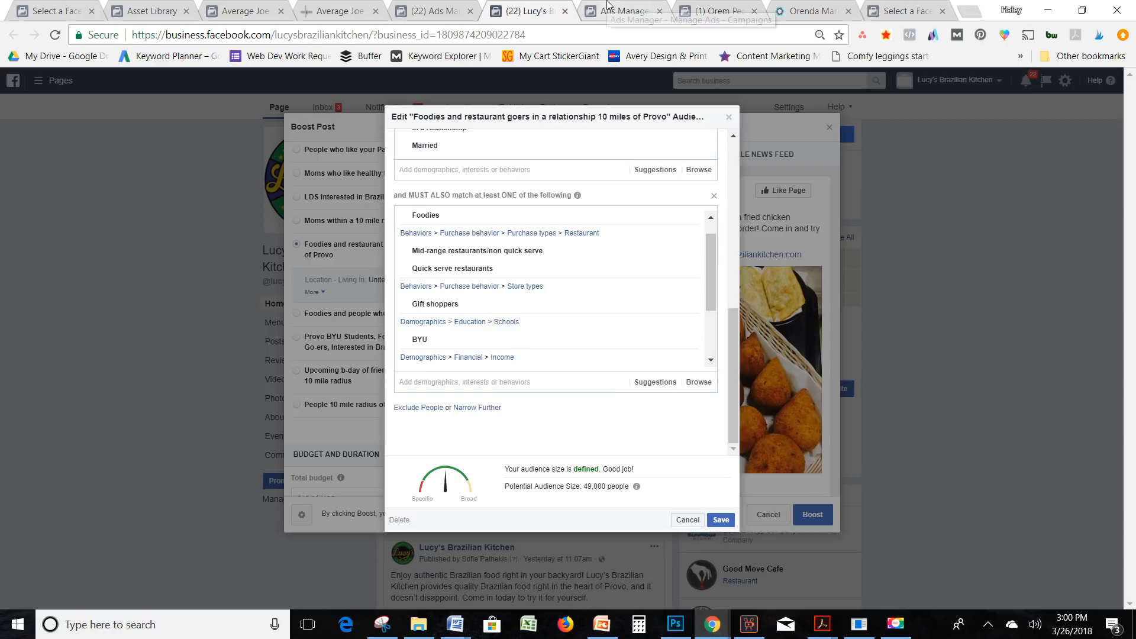
{"action": "left_click", "coordinate": [719, 11]}
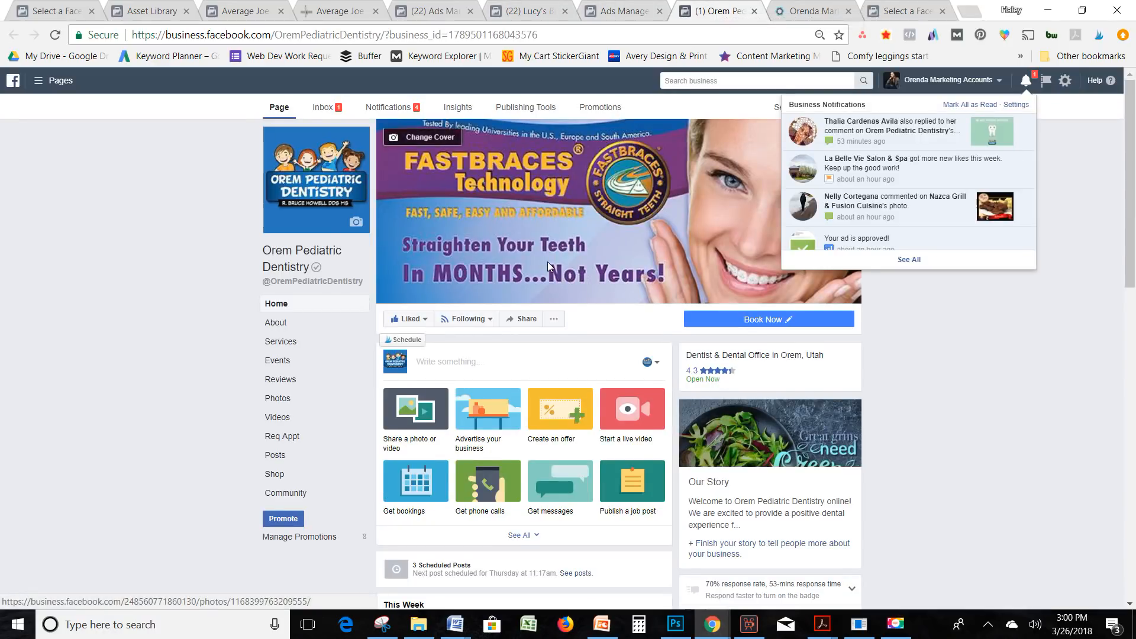
{"action": "scroll", "coordinate": [549, 261], "scroll_direction": "down", "scroll_amount": 7}
{"action": "left_click", "coordinate": [957, 355]}
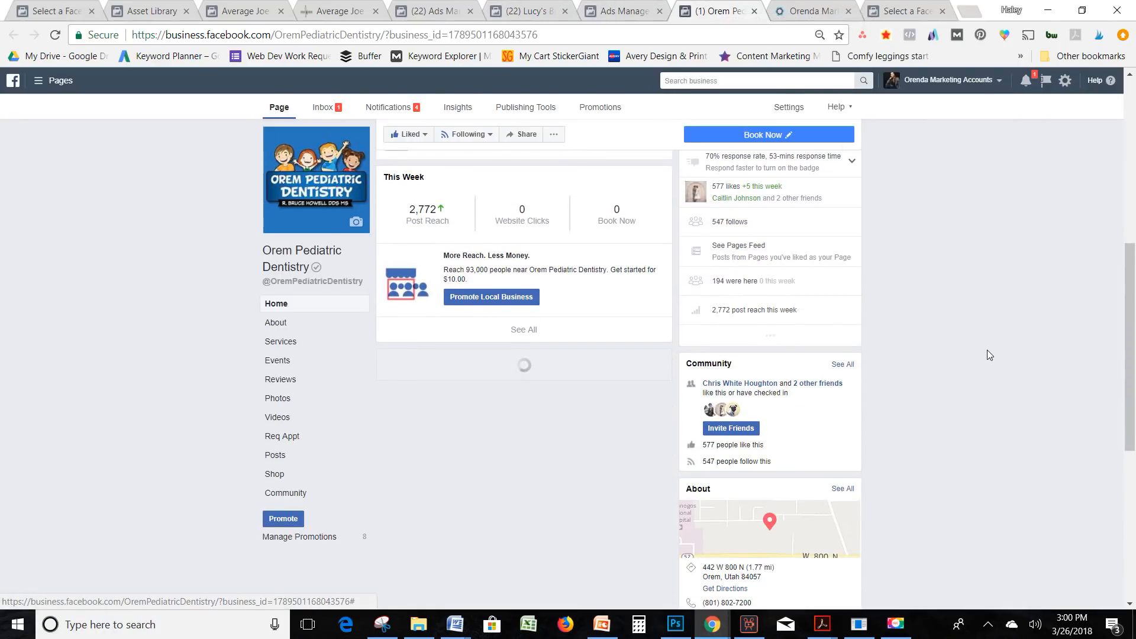
{"action": "scroll", "coordinate": [667, 389], "scroll_direction": "down", "scroll_amount": 1}
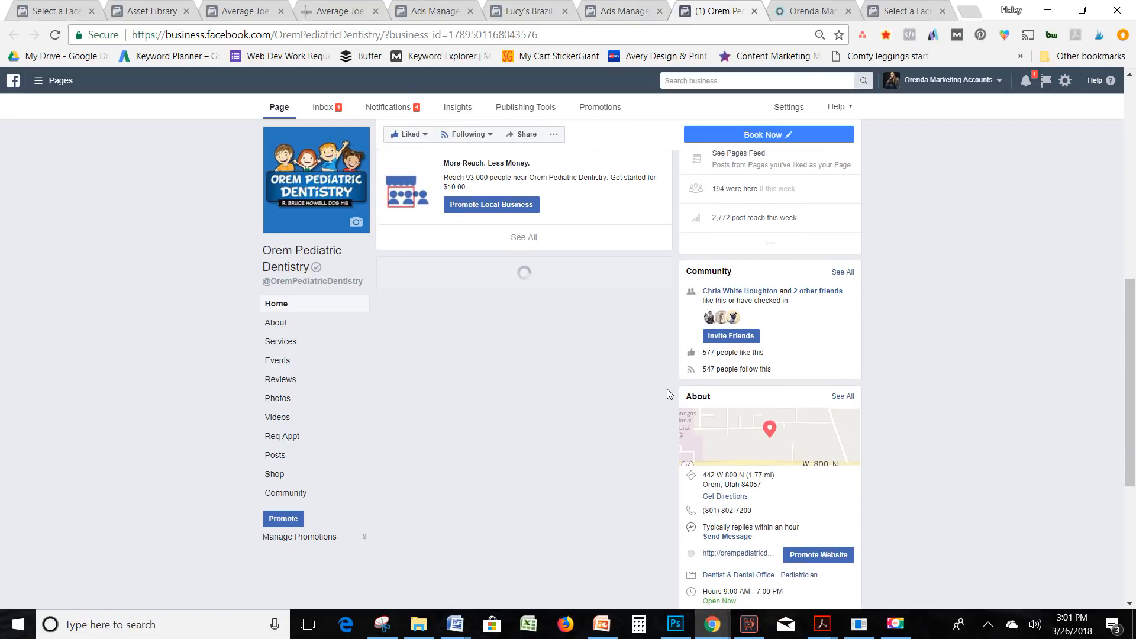
{"action": "scroll", "coordinate": [669, 394], "scroll_direction": "down", "scroll_amount": 13}
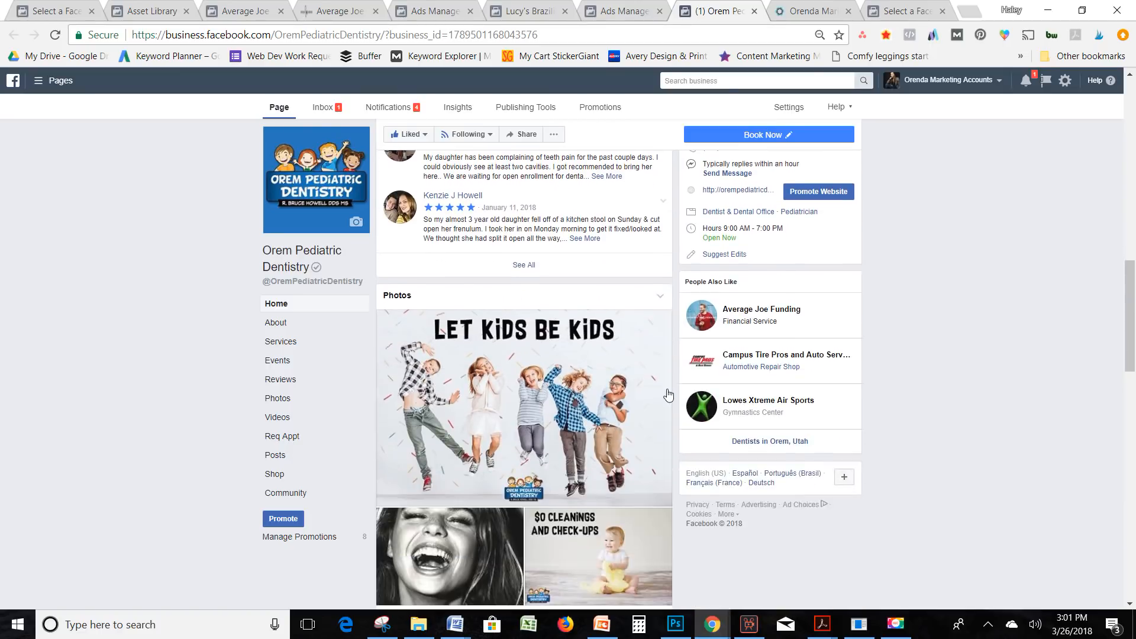
{"action": "scroll", "coordinate": [669, 394], "scroll_direction": "down", "scroll_amount": 5}
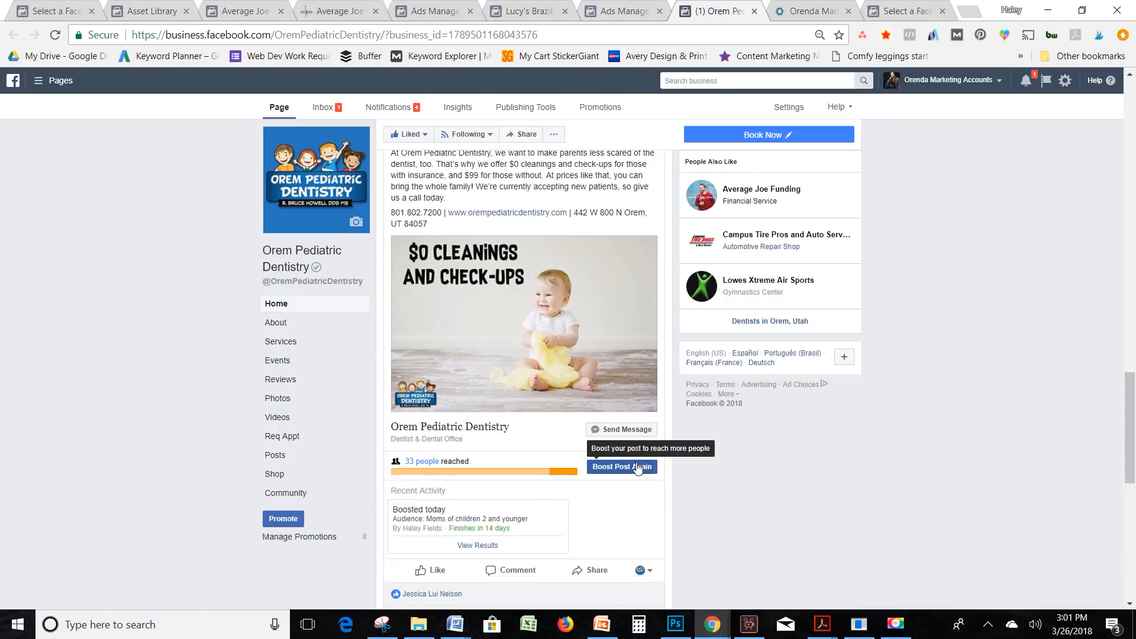
{"action": "left_click", "coordinate": [638, 469]}
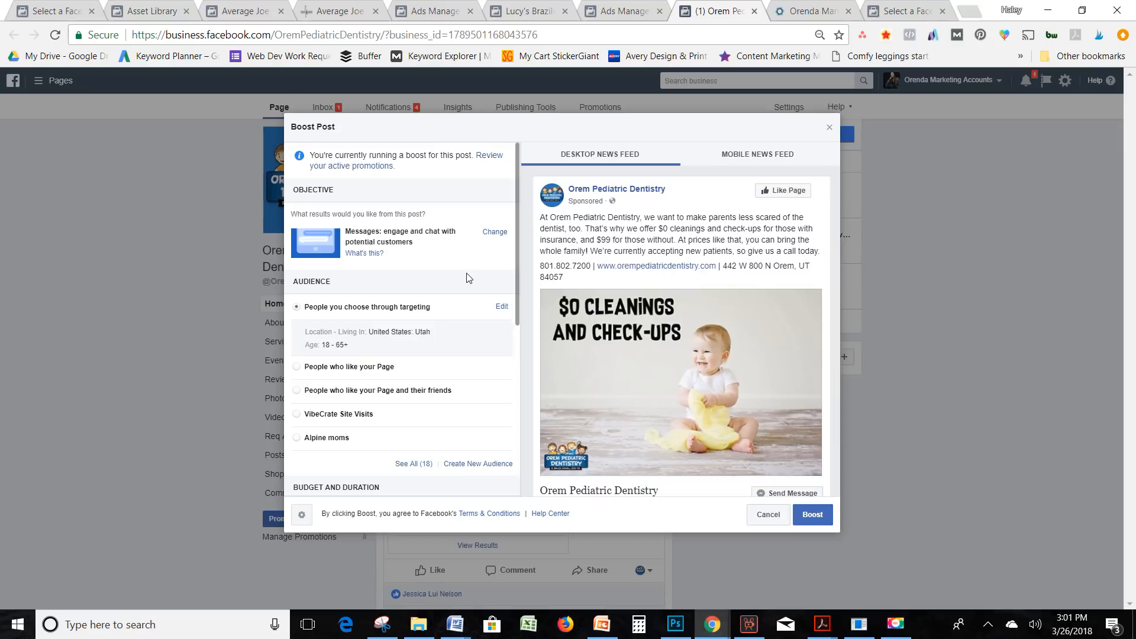
- Set the payment account of the dentistry post's boost to the VibeCrate Ad Account
{"action": "scroll", "coordinate": [457, 294], "scroll_direction": "down", "scroll_amount": 6}
{"action": "left_click", "coordinate": [376, 444]}
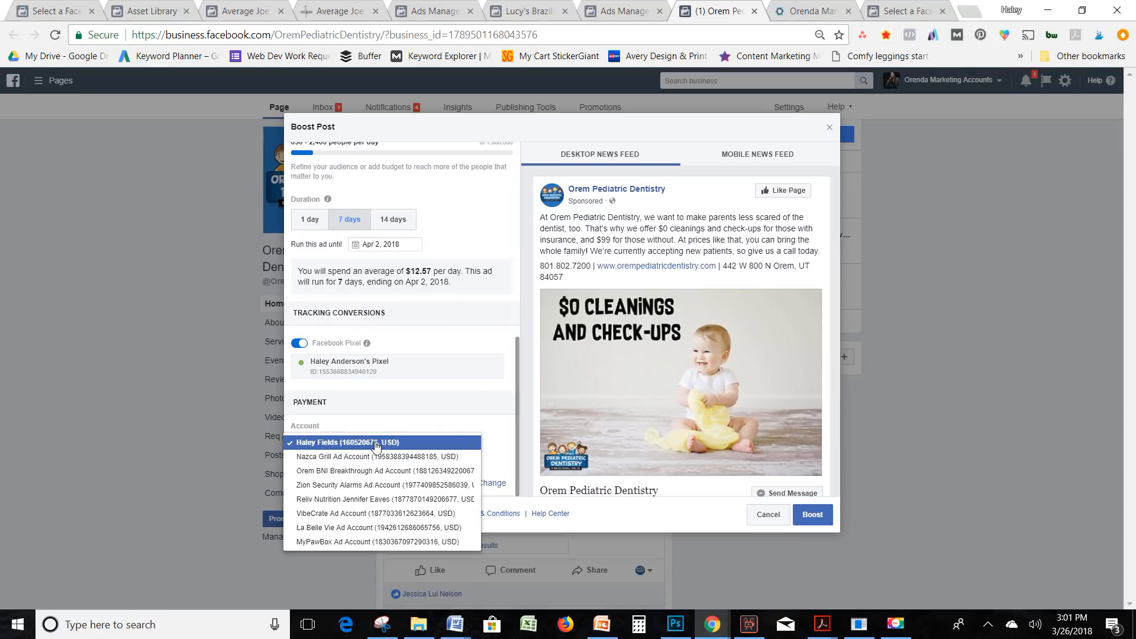
{"action": "left_click", "coordinate": [379, 513]}
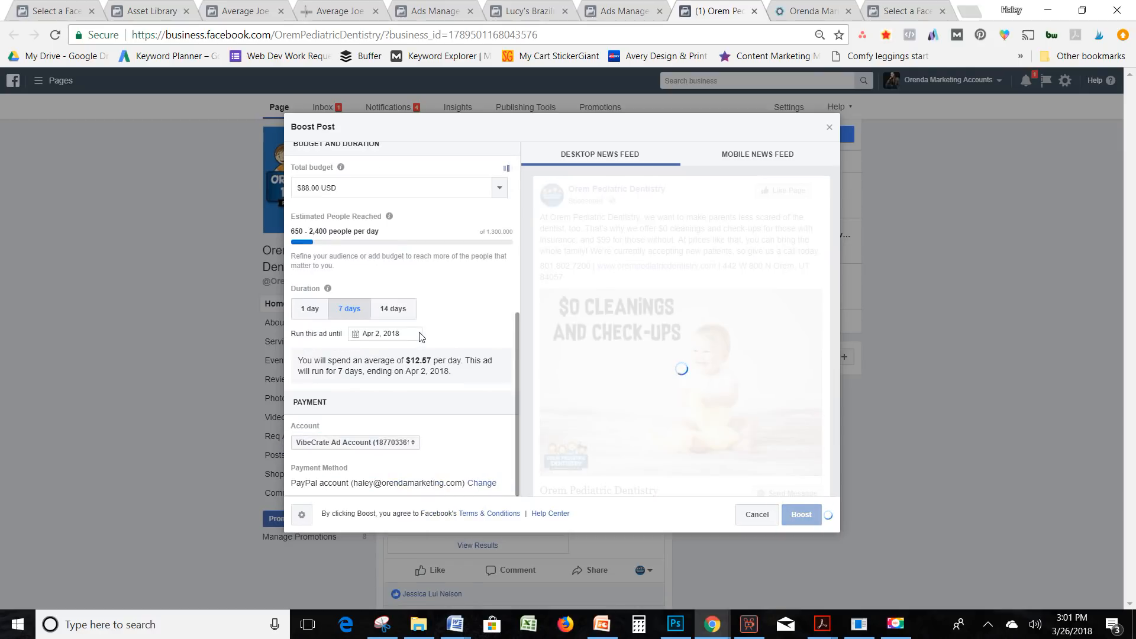
{"action": "scroll", "coordinate": [420, 337], "scroll_direction": "up", "scroll_amount": 4}
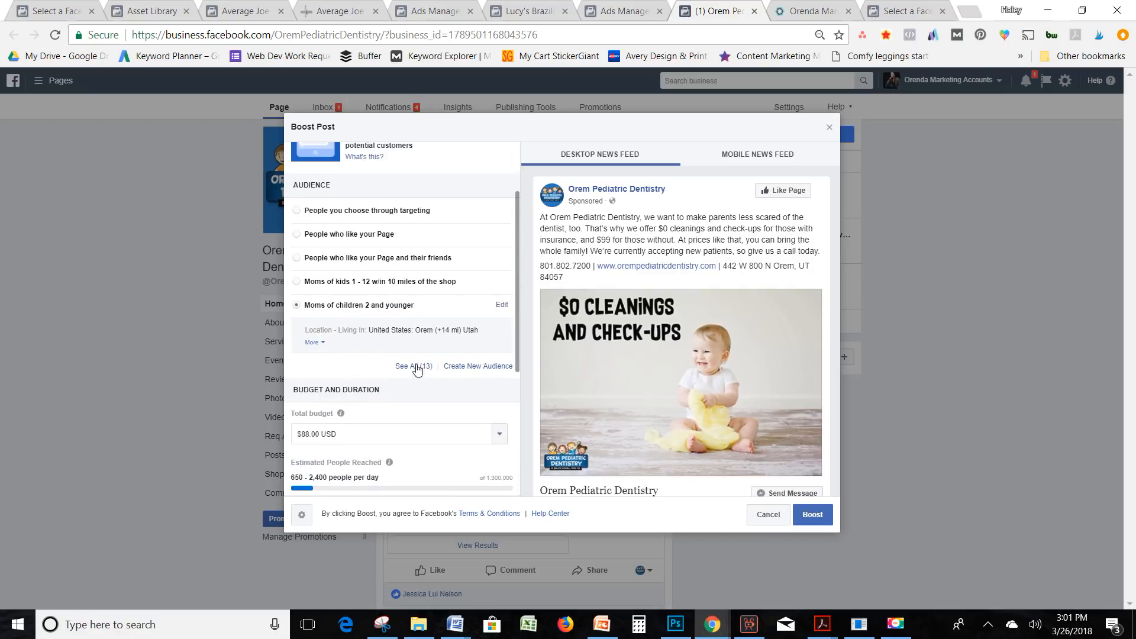
- List all saved audiences, select "Moms of children ages 0 - 12 w/in 10 miles of office" and open it for editing
{"action": "left_click", "coordinate": [415, 366]}
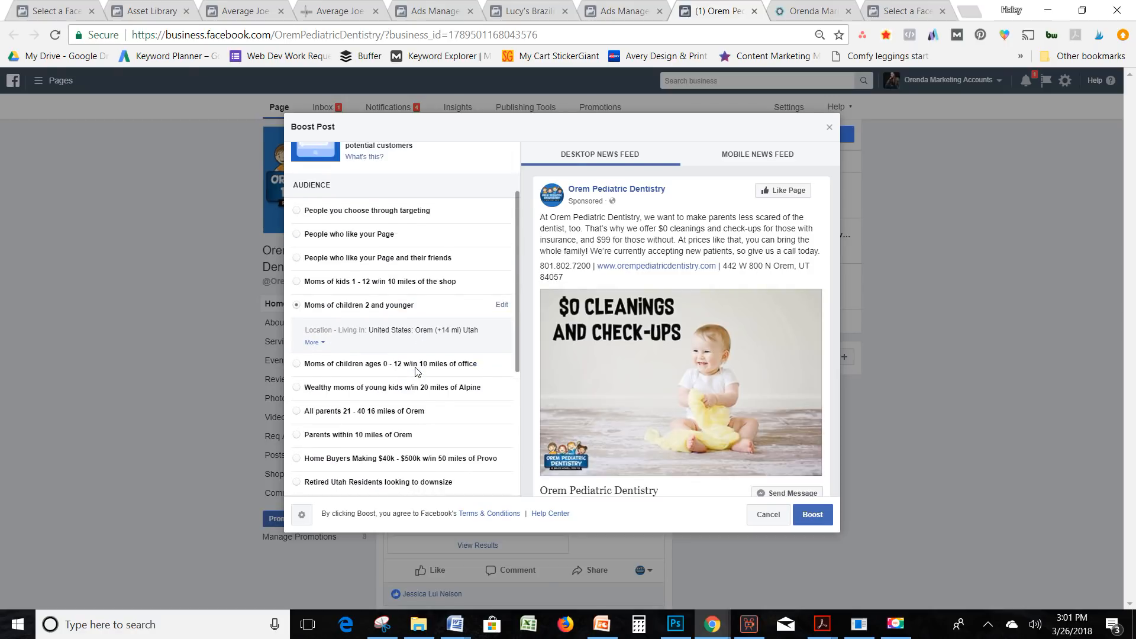
{"action": "scroll", "coordinate": [415, 371], "scroll_direction": "up", "scroll_amount": 1}
{"action": "scroll", "coordinate": [415, 371], "scroll_direction": "up", "scroll_amount": 1}
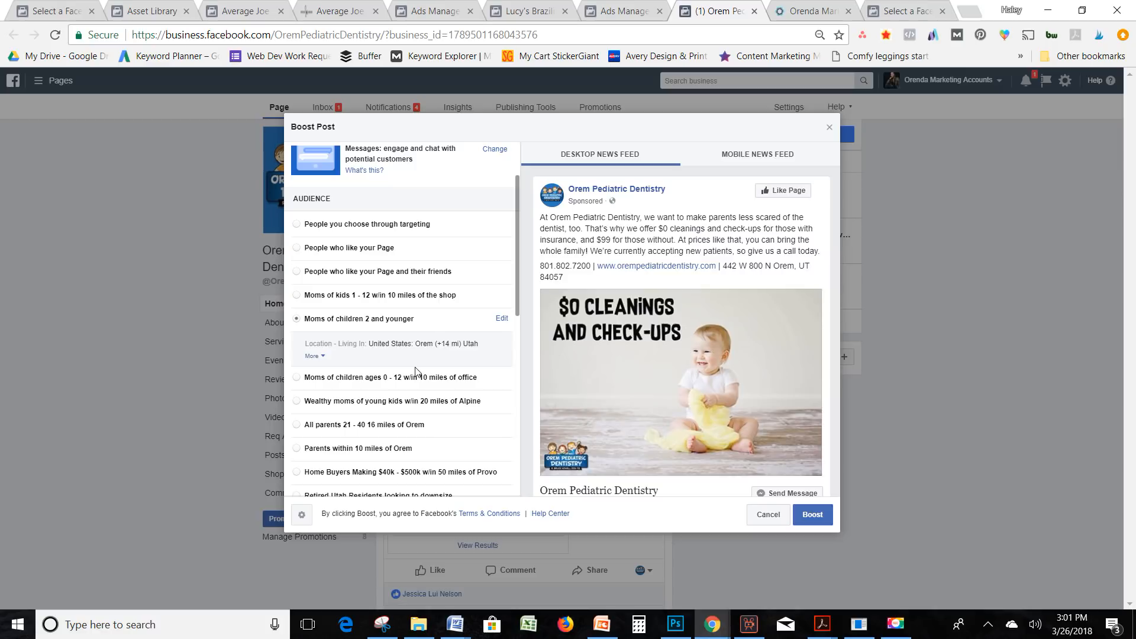
{"action": "scroll", "coordinate": [415, 372], "scroll_direction": "down", "scroll_amount": 1}
{"action": "scroll", "coordinate": [416, 371], "scroll_direction": "up", "scroll_amount": 1}
{"action": "scroll", "coordinate": [415, 372], "scroll_direction": "down", "scroll_amount": 1}
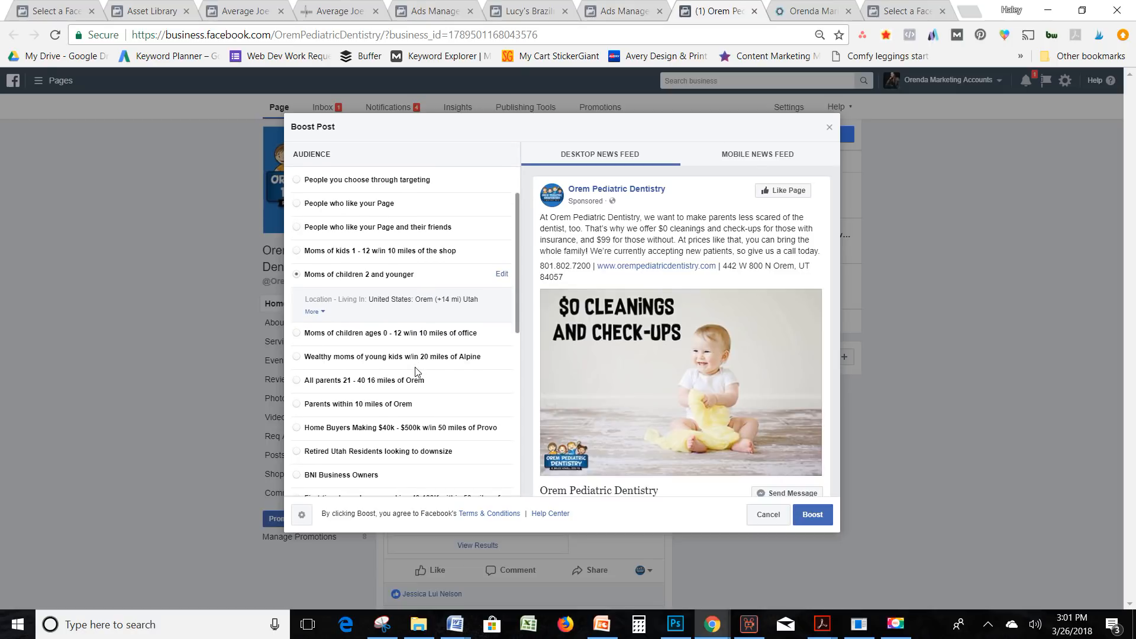
{"action": "scroll", "coordinate": [415, 372], "scroll_direction": "down", "scroll_amount": 1}
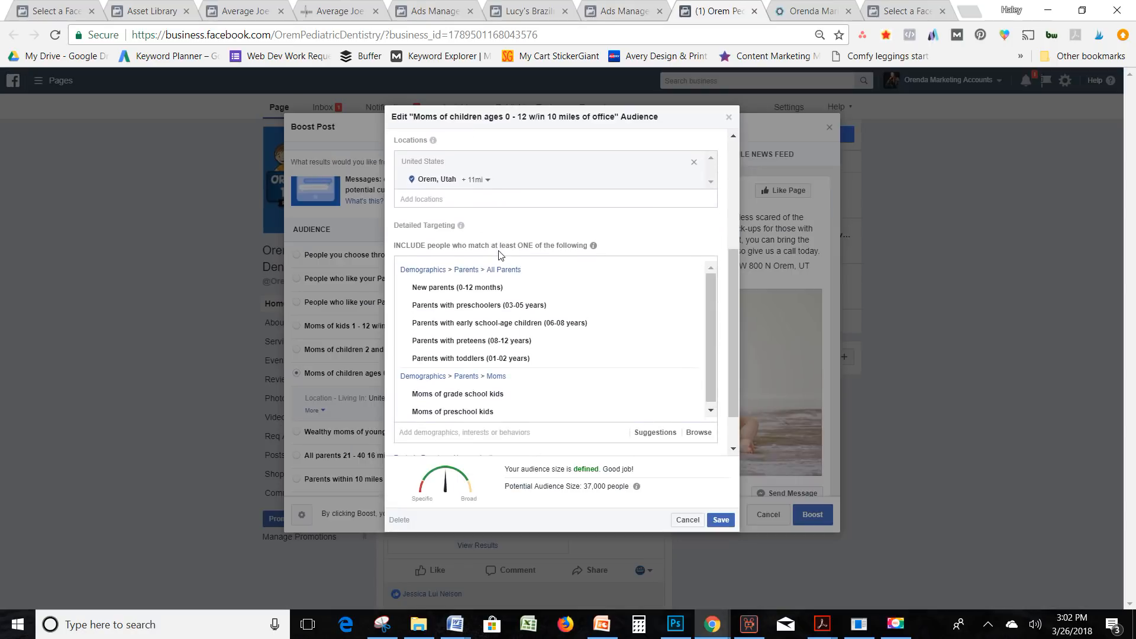
- Review the moms audience's name, gender, age range and location settings
{"action": "scroll", "coordinate": [430, 255], "scroll_direction": "up", "scroll_amount": 1}
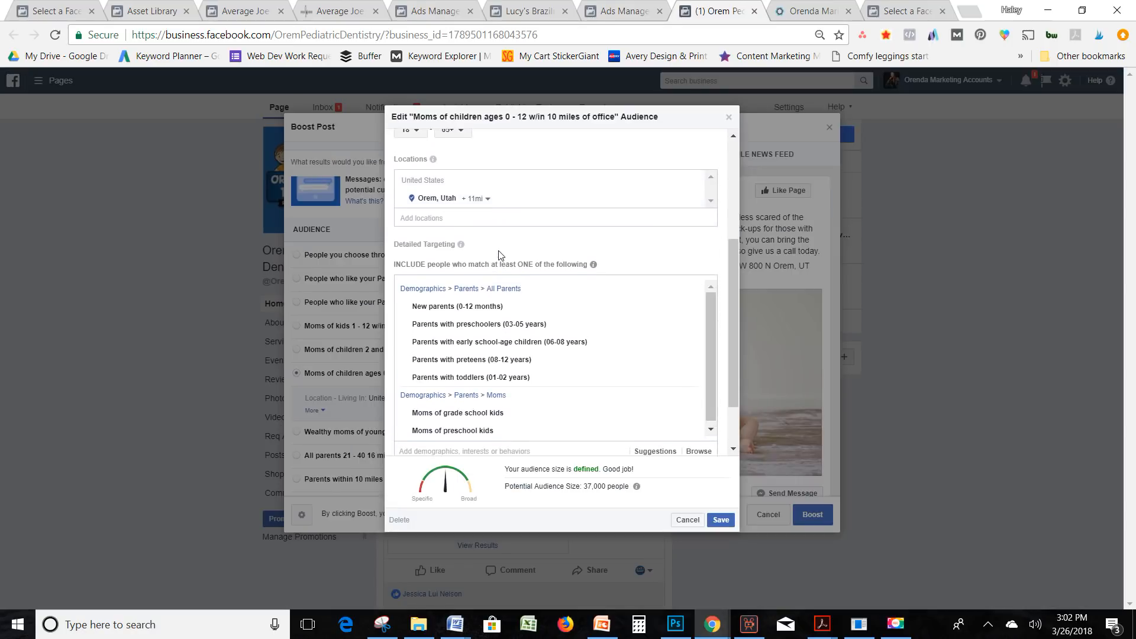
{"action": "scroll", "coordinate": [499, 255], "scroll_direction": "up", "scroll_amount": 4}
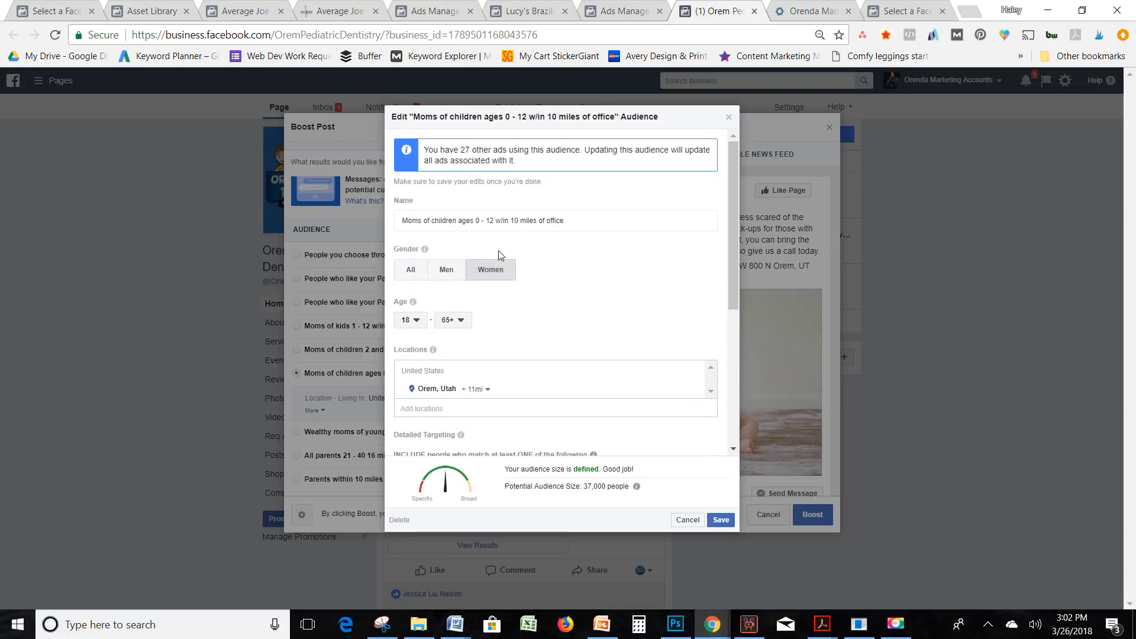
{"action": "scroll", "coordinate": [507, 173], "scroll_direction": "down", "scroll_amount": 1}
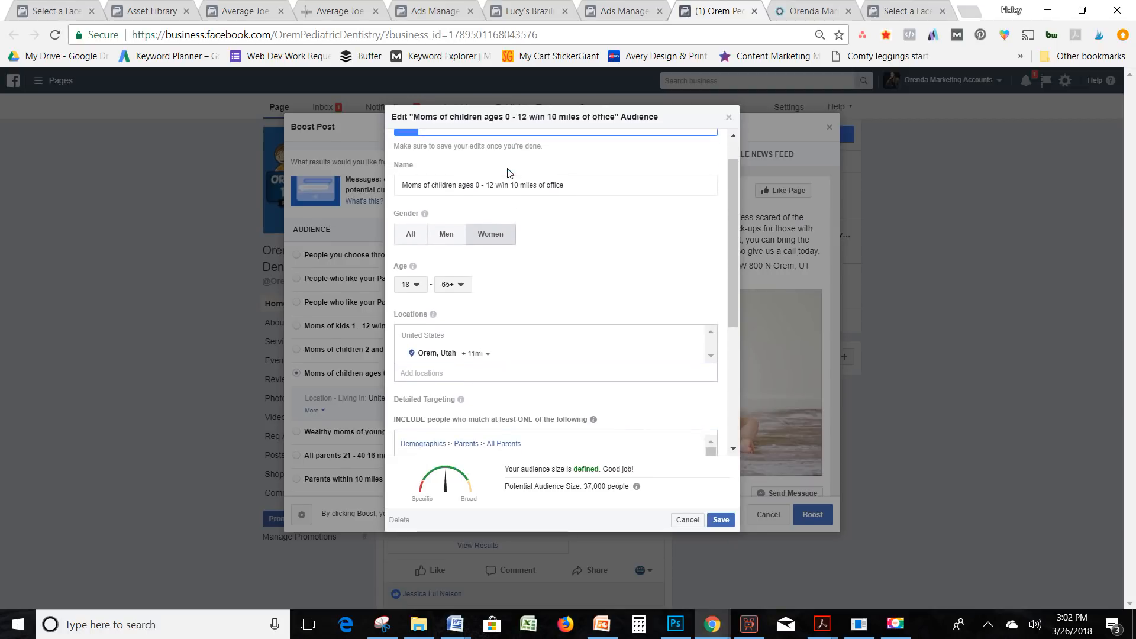
{"action": "scroll", "coordinate": [508, 173], "scroll_direction": "down", "scroll_amount": 1}
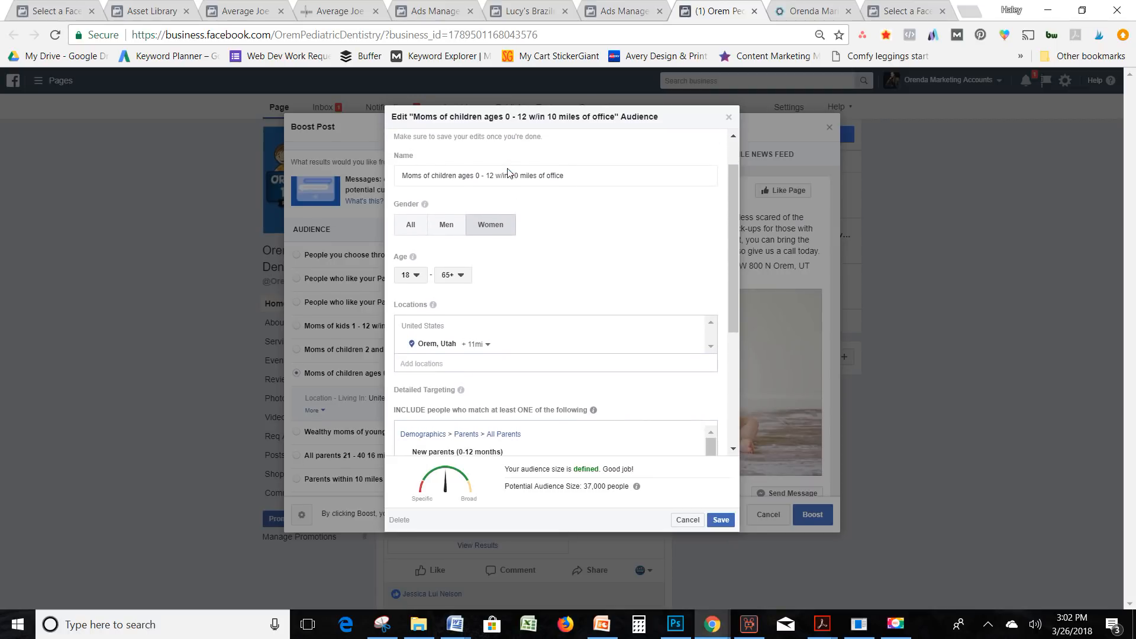
{"action": "scroll", "coordinate": [486, 224], "scroll_direction": "down", "scroll_amount": 1}
- Examine the included parent age groups and mom categories in detailed targeting, and check the potential audience size
{"action": "scroll", "coordinate": [485, 223], "scroll_direction": "down", "scroll_amount": 5}
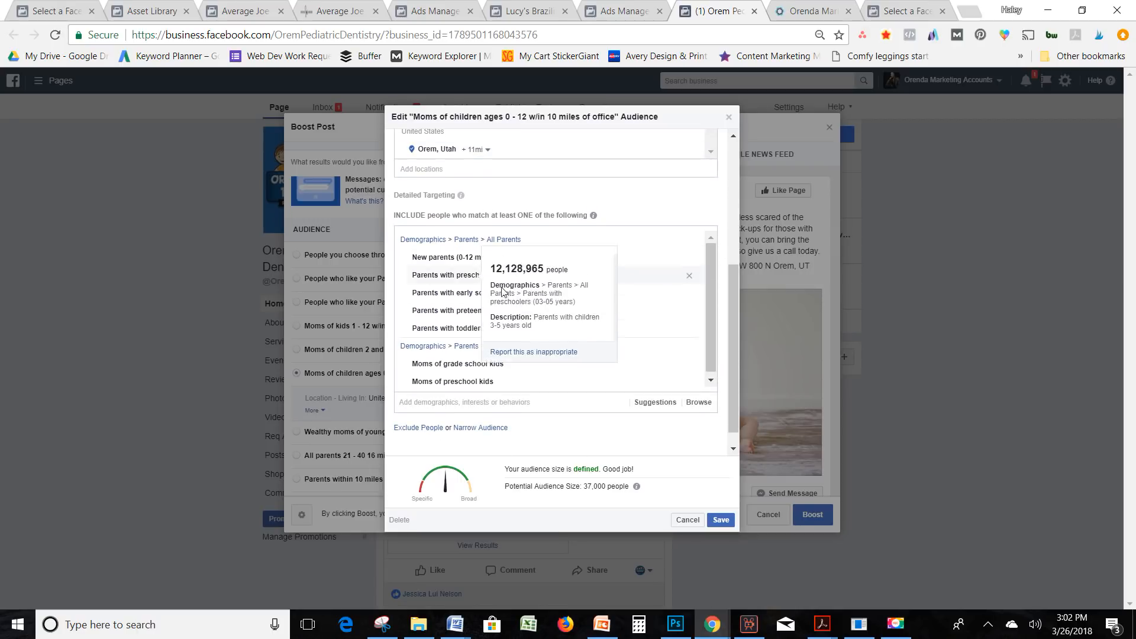
{"action": "mouse_move", "coordinate": [463, 333]}
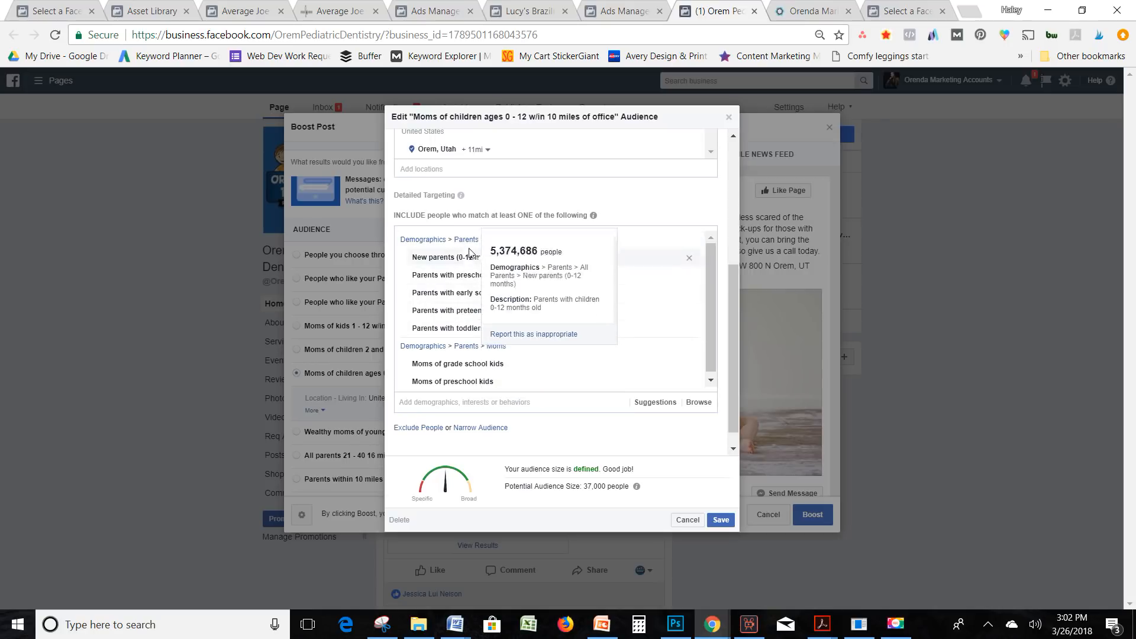
{"action": "mouse_move", "coordinate": [463, 254]}
{"action": "scroll", "coordinate": [463, 253], "scroll_direction": "up", "scroll_amount": 6}
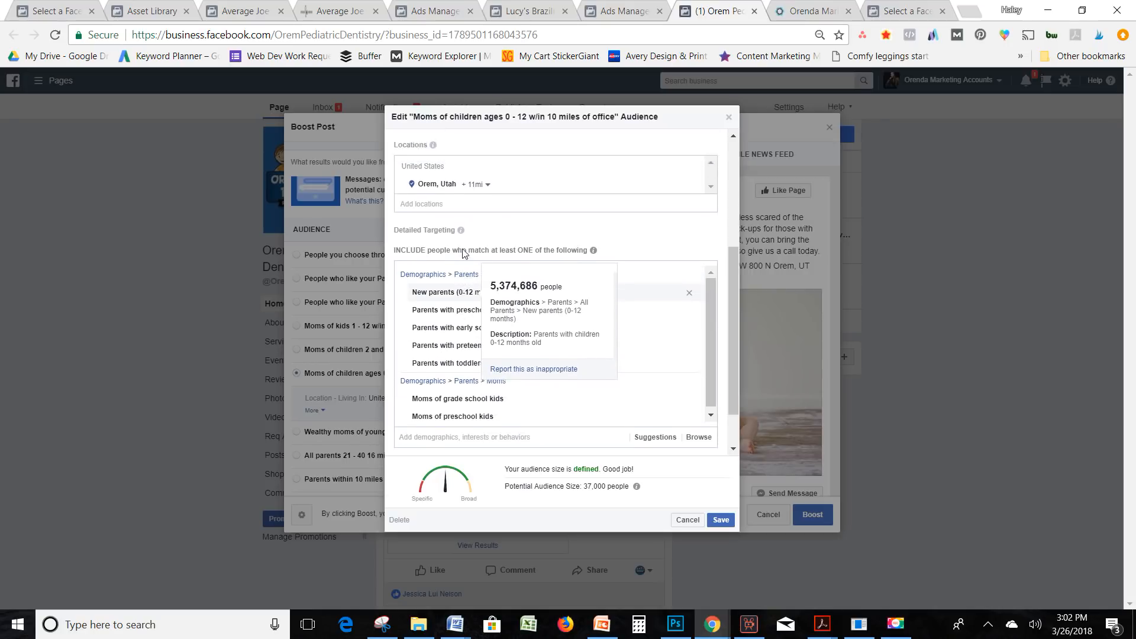
{"action": "scroll", "coordinate": [462, 253], "scroll_direction": "down", "scroll_amount": 4}
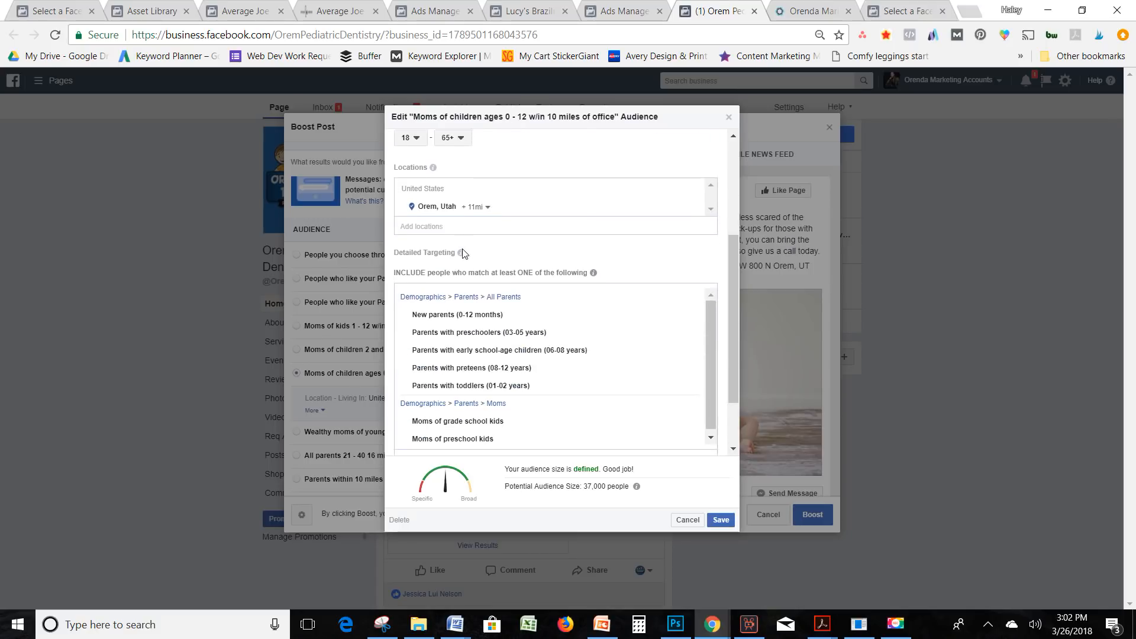
{"action": "scroll", "coordinate": [462, 253], "scroll_direction": "down", "scroll_amount": 1}
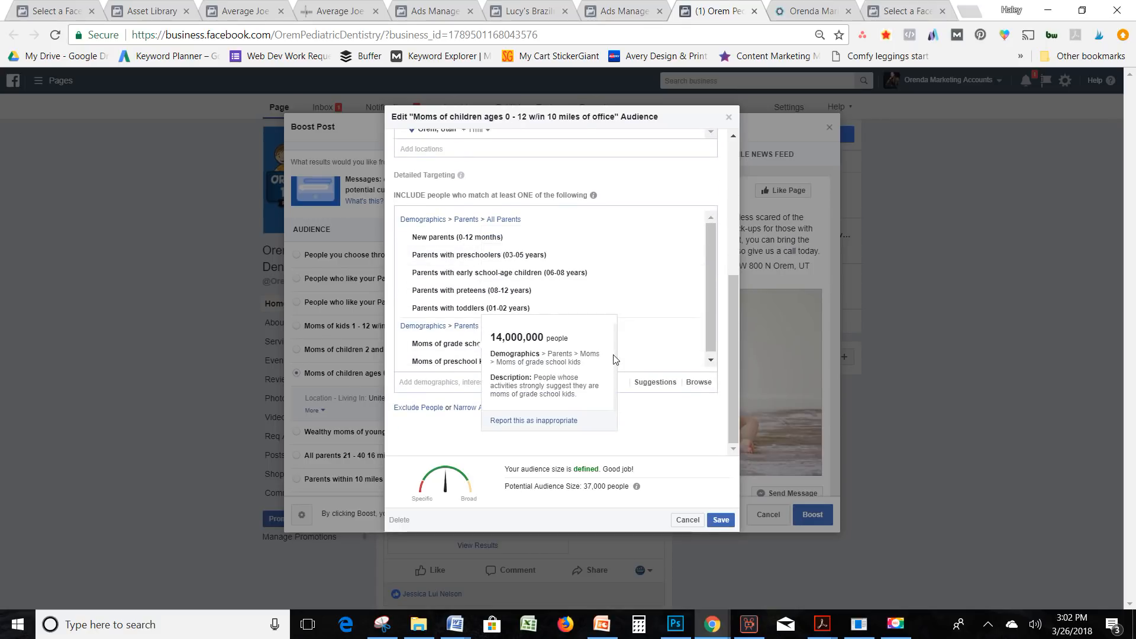
{"action": "left_click_drag", "start_coordinate": [582, 492], "coordinate": [605, 491]}
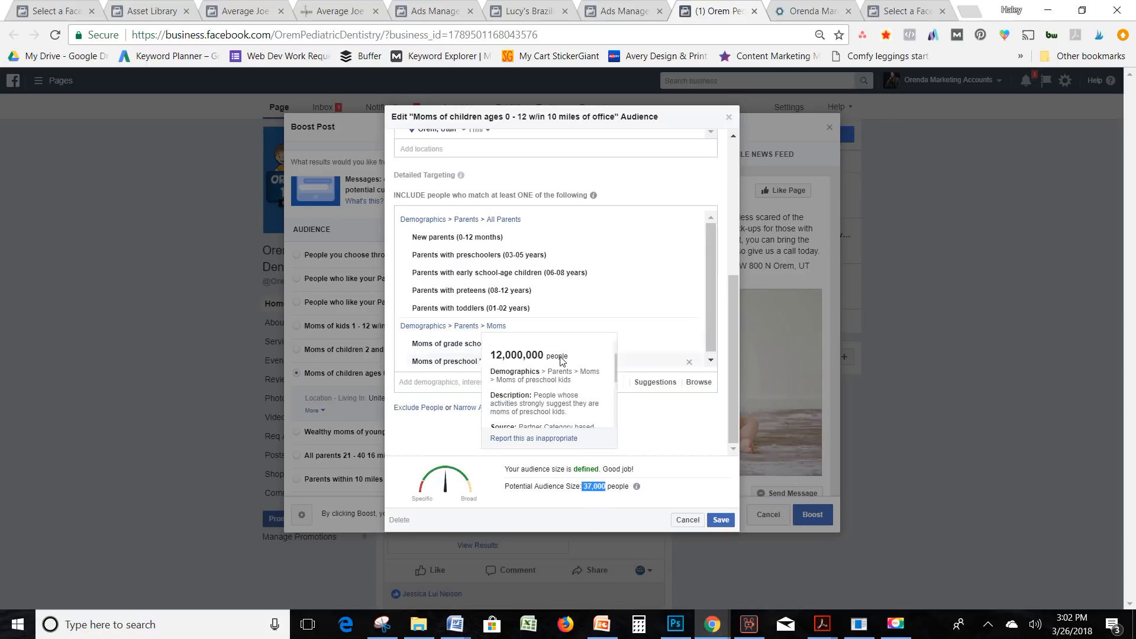
{"action": "mouse_move", "coordinate": [475, 348]}
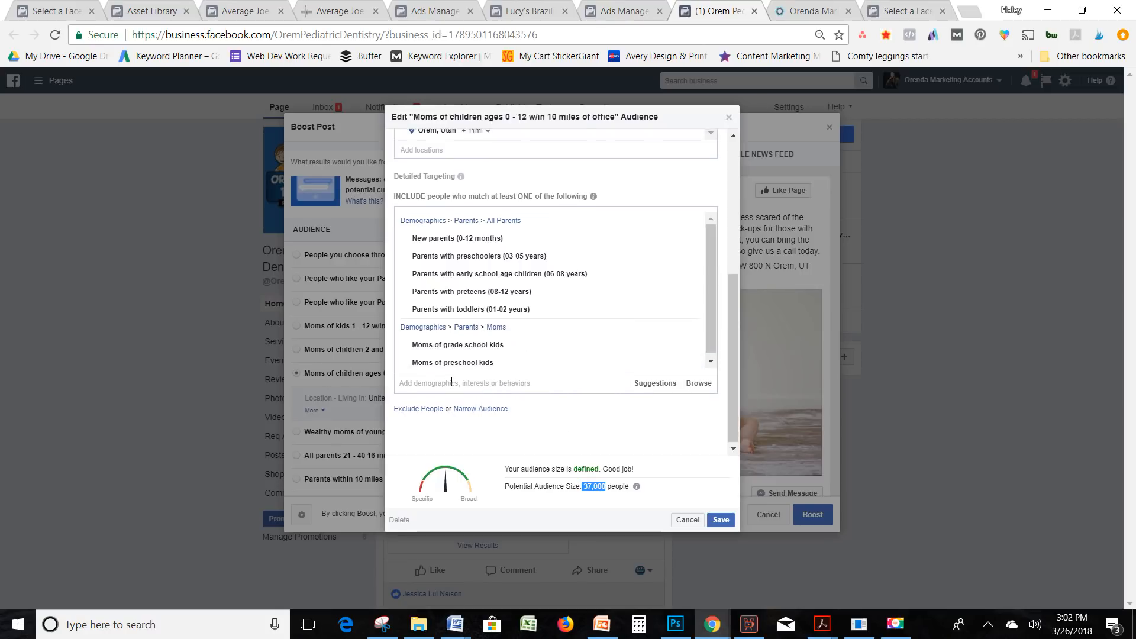
- Compare the moms audience's age and location settings with its included parent demographics once more
{"action": "scroll", "coordinate": [452, 382], "scroll_direction": "up", "scroll_amount": 3}
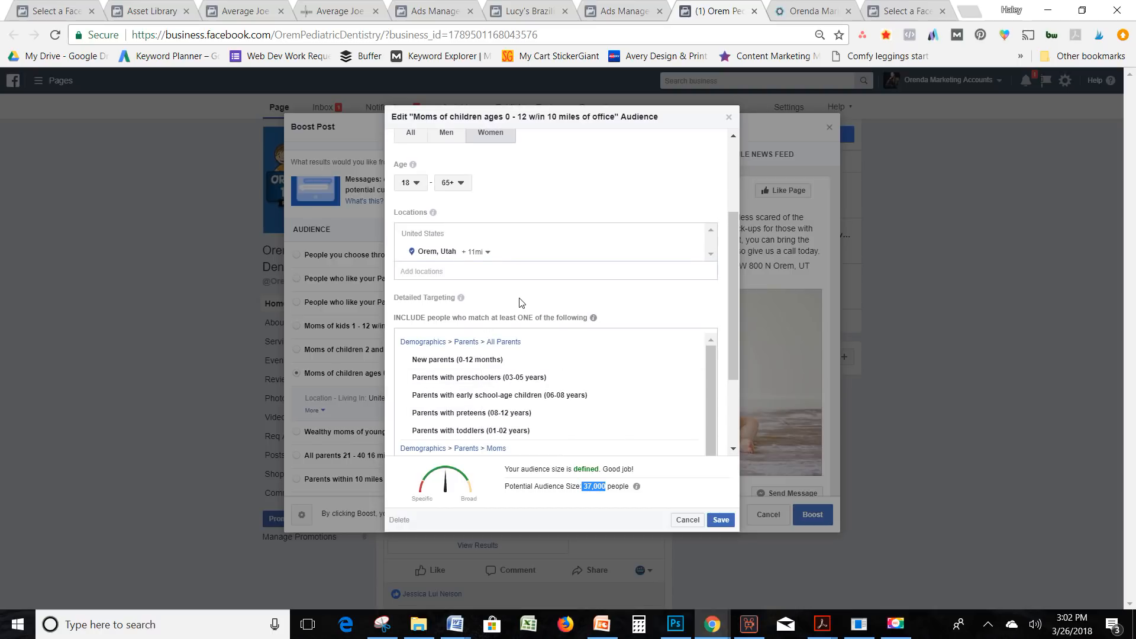
{"action": "scroll", "coordinate": [520, 303], "scroll_direction": "down", "scroll_amount": 2}
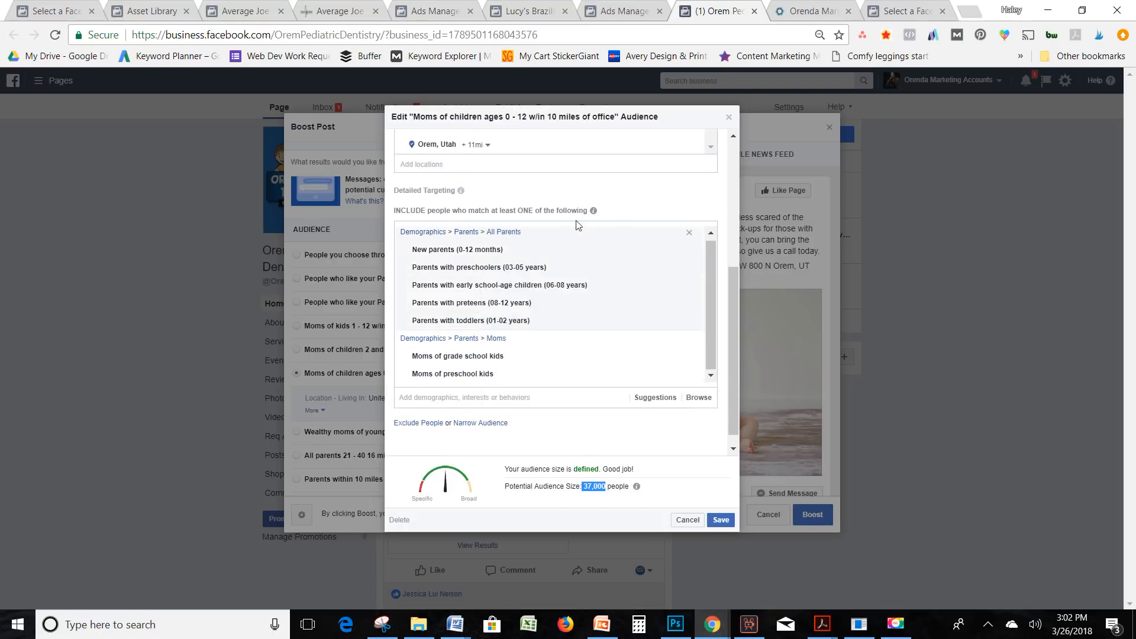
{"action": "scroll", "coordinate": [555, 439], "scroll_direction": "up", "scroll_amount": 1}
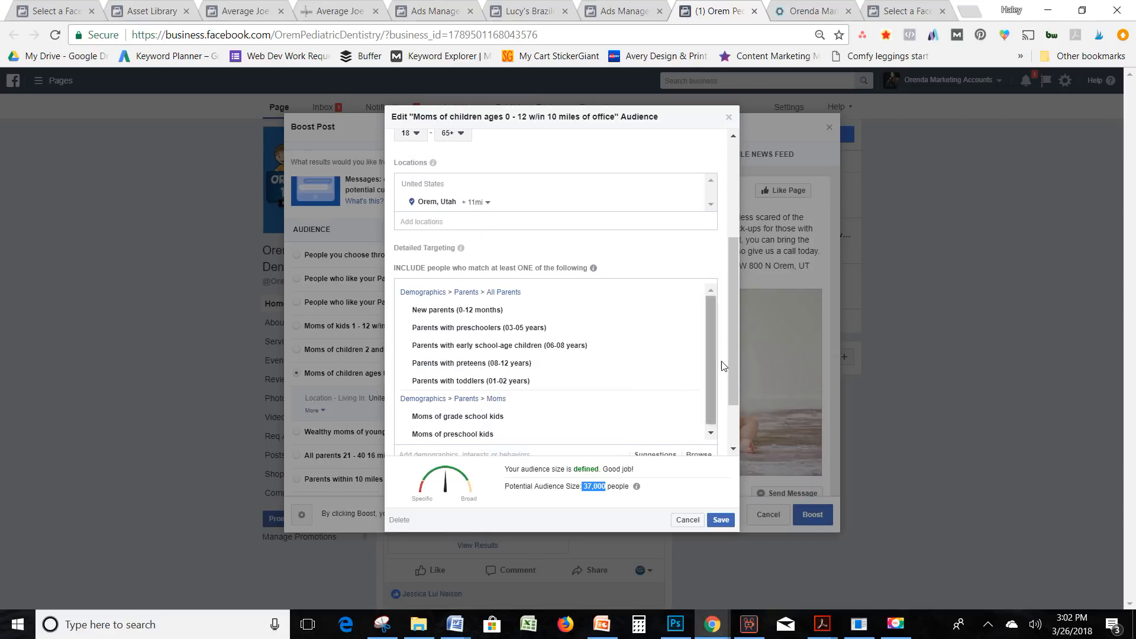
{"action": "scroll", "coordinate": [719, 361], "scroll_direction": "down", "scroll_amount": 1}
{"action": "scroll", "coordinate": [722, 359], "scroll_direction": "up", "scroll_amount": 2}
{"action": "scroll", "coordinate": [722, 362], "scroll_direction": "up", "scroll_amount": 2}
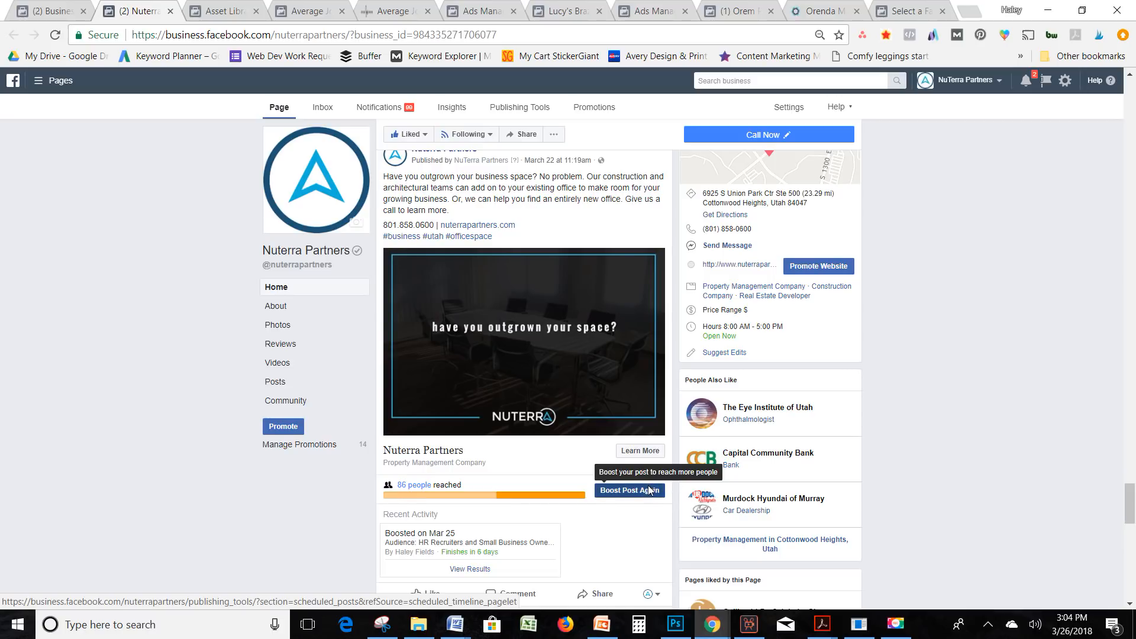
- Open the boost settings for Nuterra Partners' "have you outgrown your space?" post and set the payment account to NuTerra Ad Account
{"action": "left_click", "coordinate": [650, 490]}
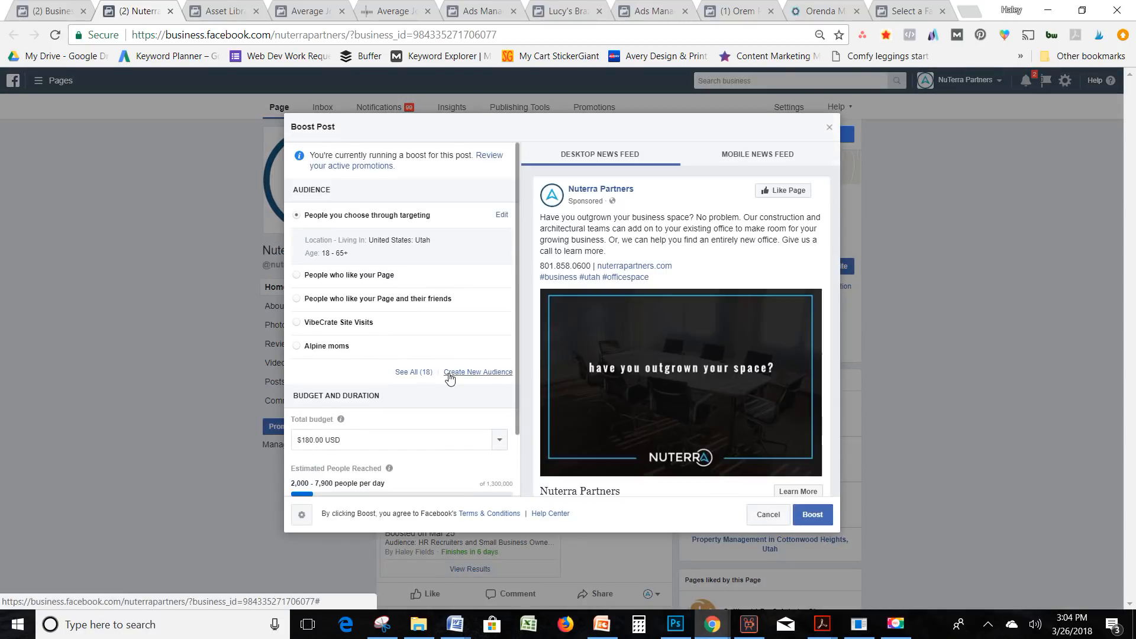
{"action": "scroll", "coordinate": [450, 377], "scroll_direction": "down", "scroll_amount": 5}
{"action": "scroll", "coordinate": [449, 378], "scroll_direction": "down", "scroll_amount": 2}
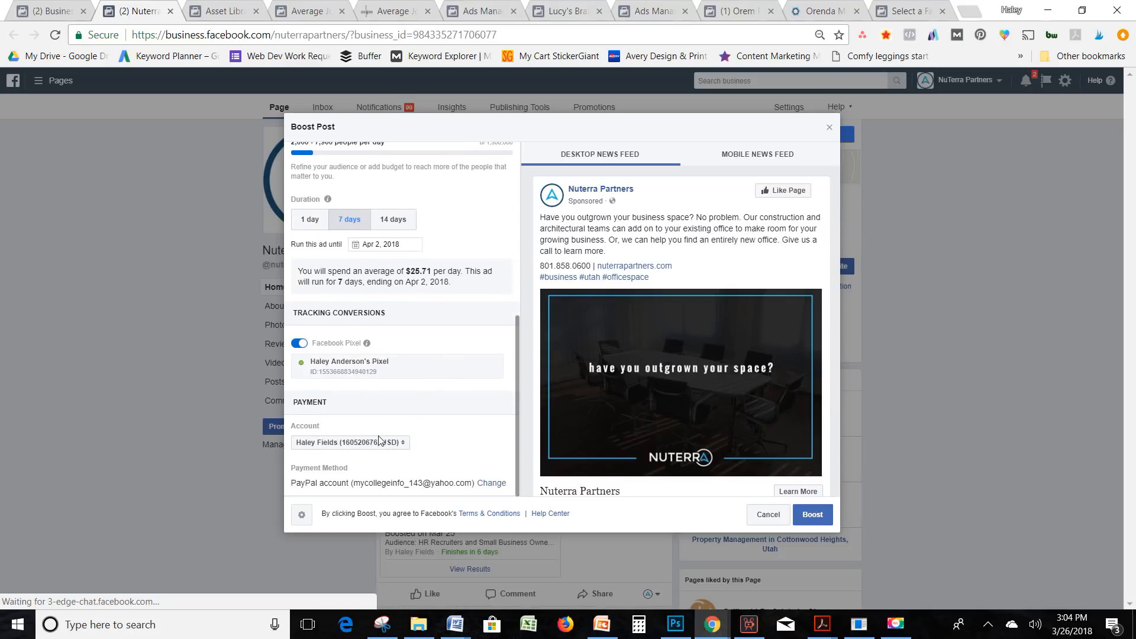
{"action": "left_click", "coordinate": [355, 443]}
{"action": "left_click", "coordinate": [377, 458]}
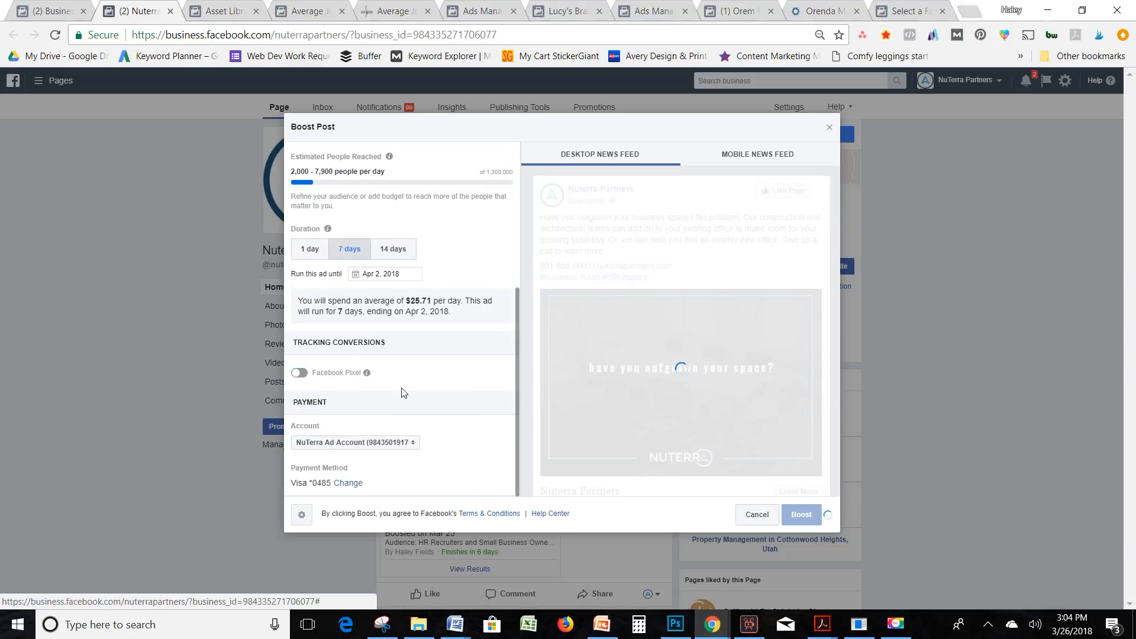
- Expand the full list of saved audiences for the Nuterra Partners boost and look through it
{"action": "scroll", "coordinate": [424, 337], "scroll_direction": "up", "scroll_amount": 1}
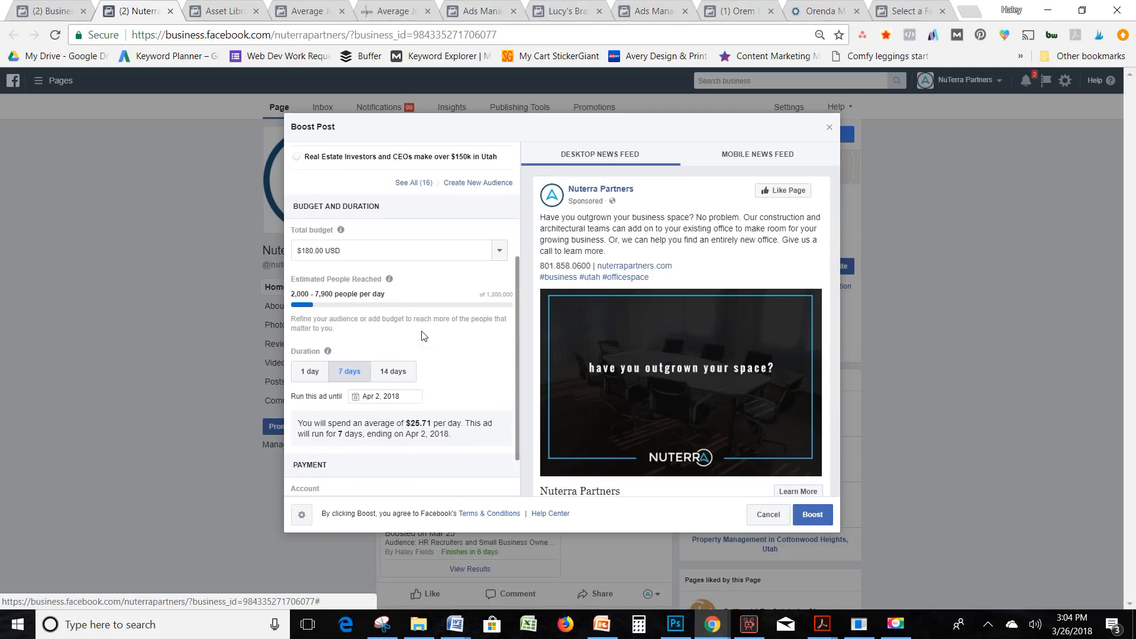
{"action": "scroll", "coordinate": [424, 336], "scroll_direction": "up", "scroll_amount": 3}
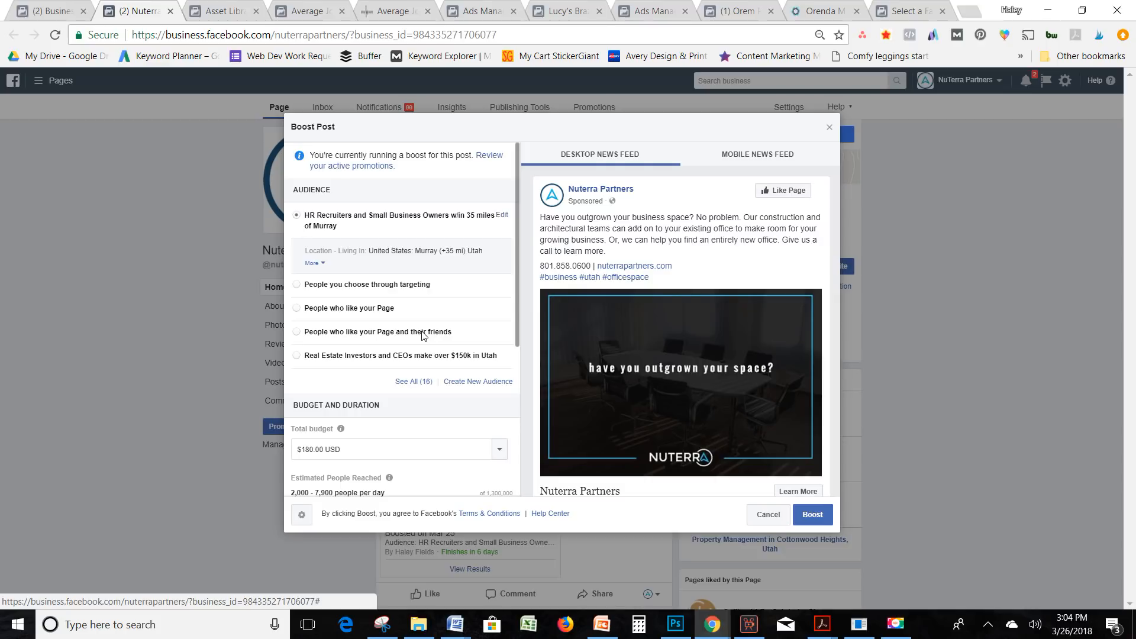
{"action": "left_click", "coordinate": [413, 382]}
{"action": "scroll", "coordinate": [413, 382], "scroll_direction": "down", "scroll_amount": 1}
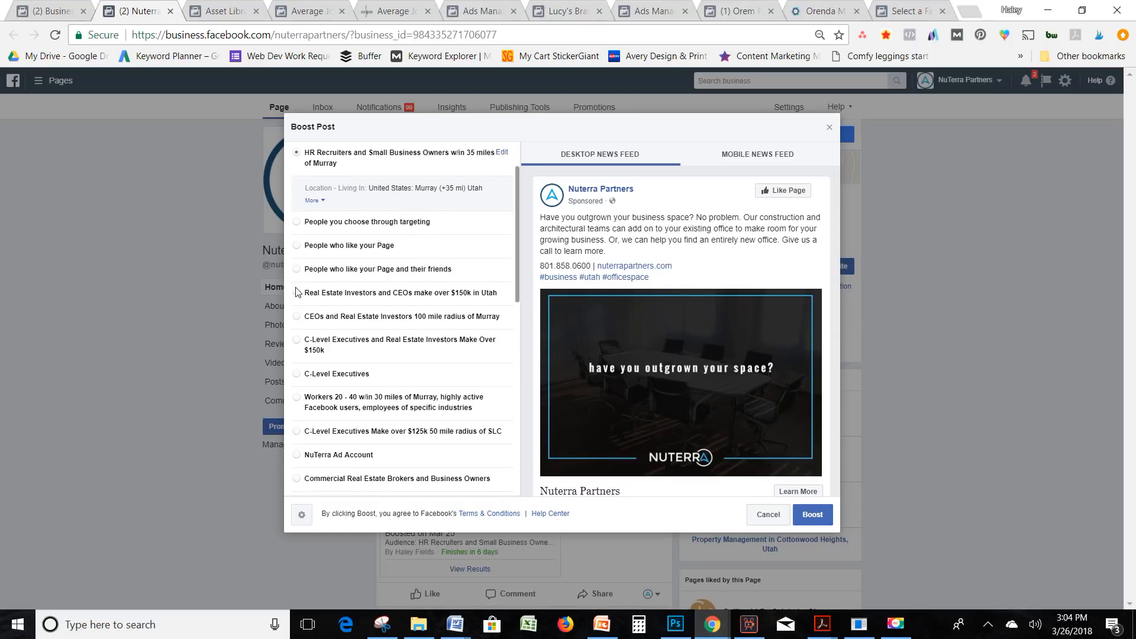
- Select the saved audience "C-Level Executives and Real Estate Investors Make Over $150k", expand its details and open it for editing
{"action": "left_click", "coordinate": [296, 341]}
{"action": "left_click", "coordinate": [313, 352]}
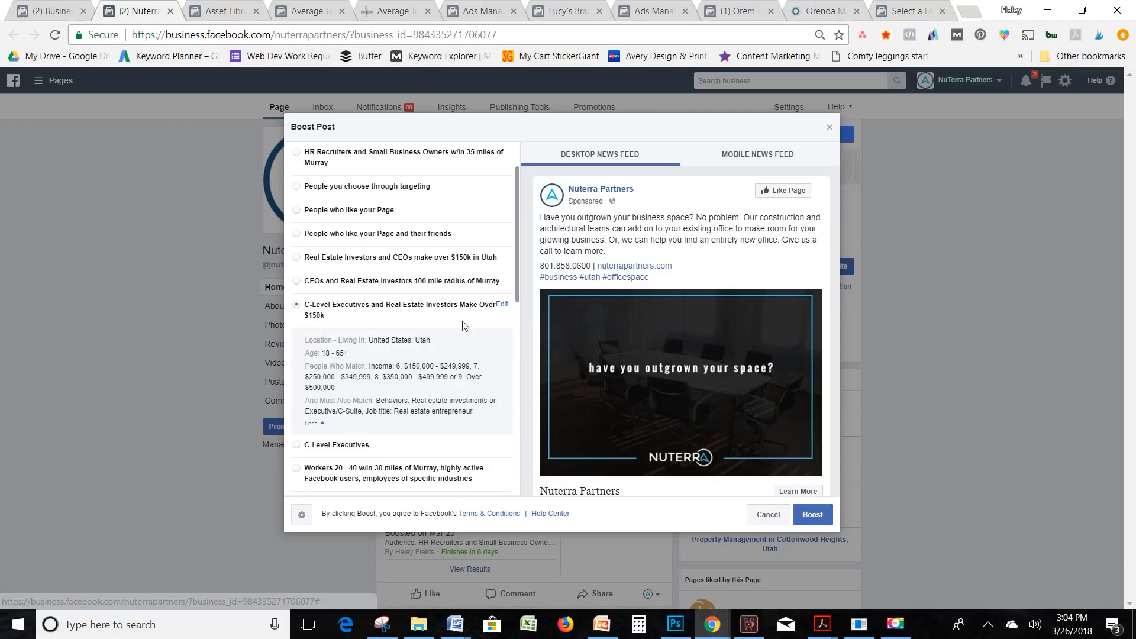
{"action": "left_click", "coordinate": [501, 305]}
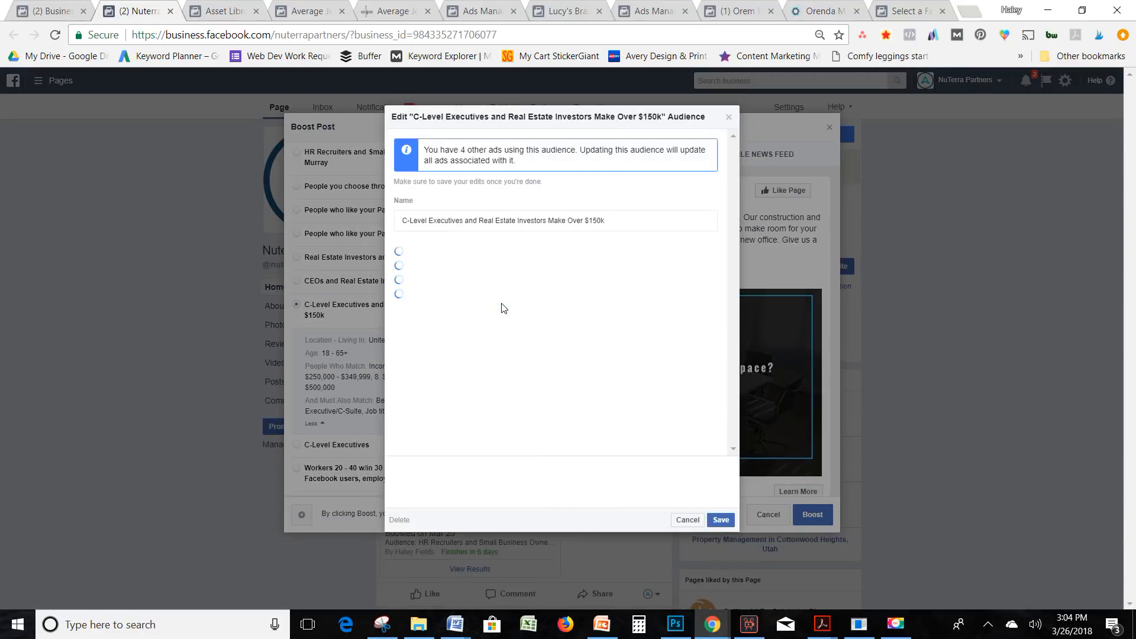
- Examine the audience's included income brackets and must-also-match criteria, and read the description and data source of Executive/C-Suite
{"action": "scroll", "coordinate": [513, 244], "scroll_direction": "down", "scroll_amount": 3}
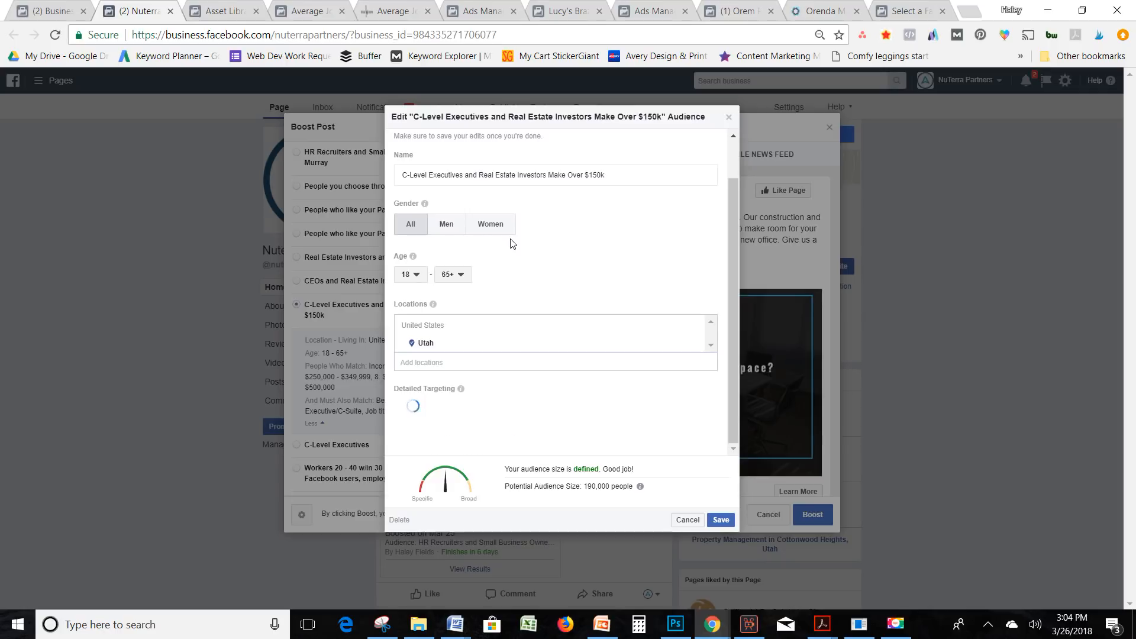
{"action": "scroll", "coordinate": [510, 244], "scroll_direction": "down", "scroll_amount": 3}
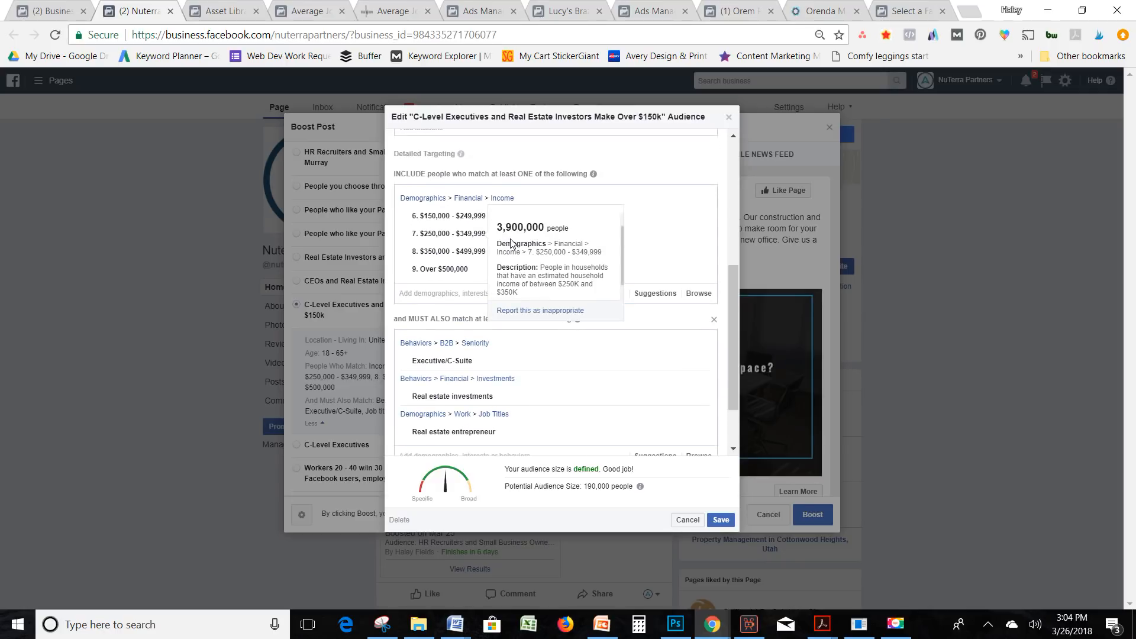
{"action": "scroll", "coordinate": [510, 206], "scroll_direction": "down", "scroll_amount": 2}
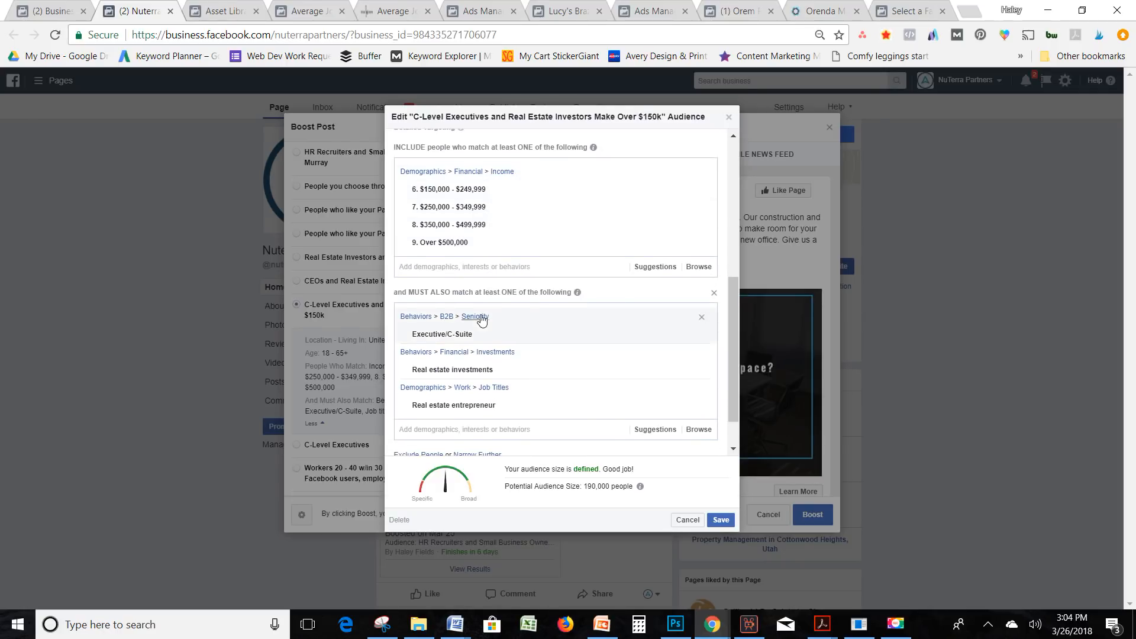
{"action": "scroll", "coordinate": [480, 331], "scroll_direction": "up", "scroll_amount": 7}
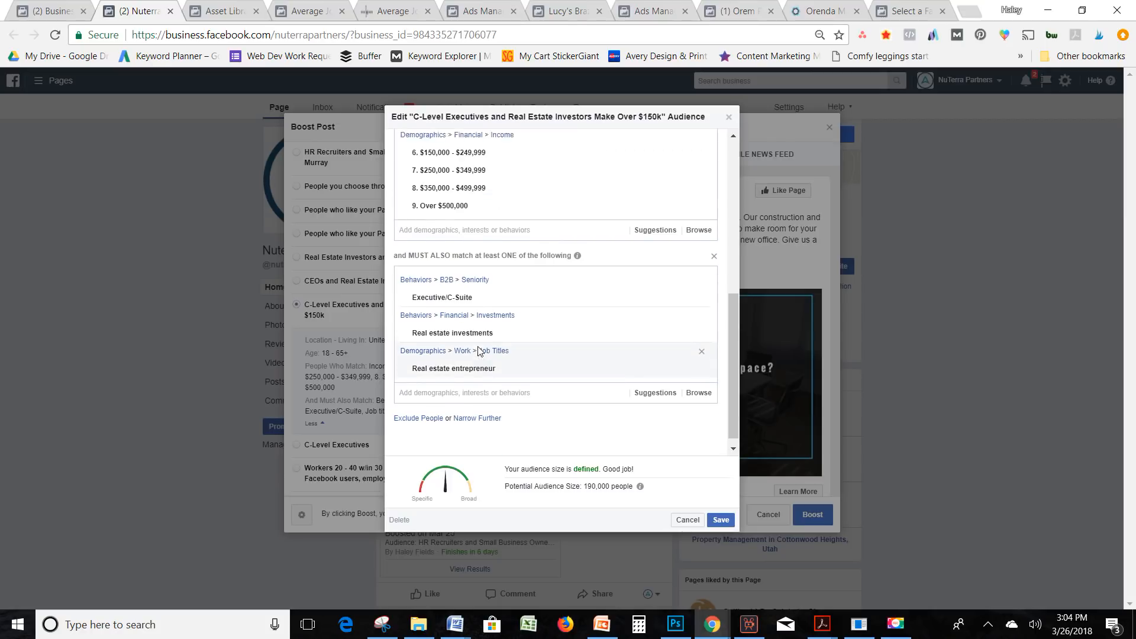
{"action": "scroll", "coordinate": [478, 351], "scroll_direction": "down", "scroll_amount": 7}
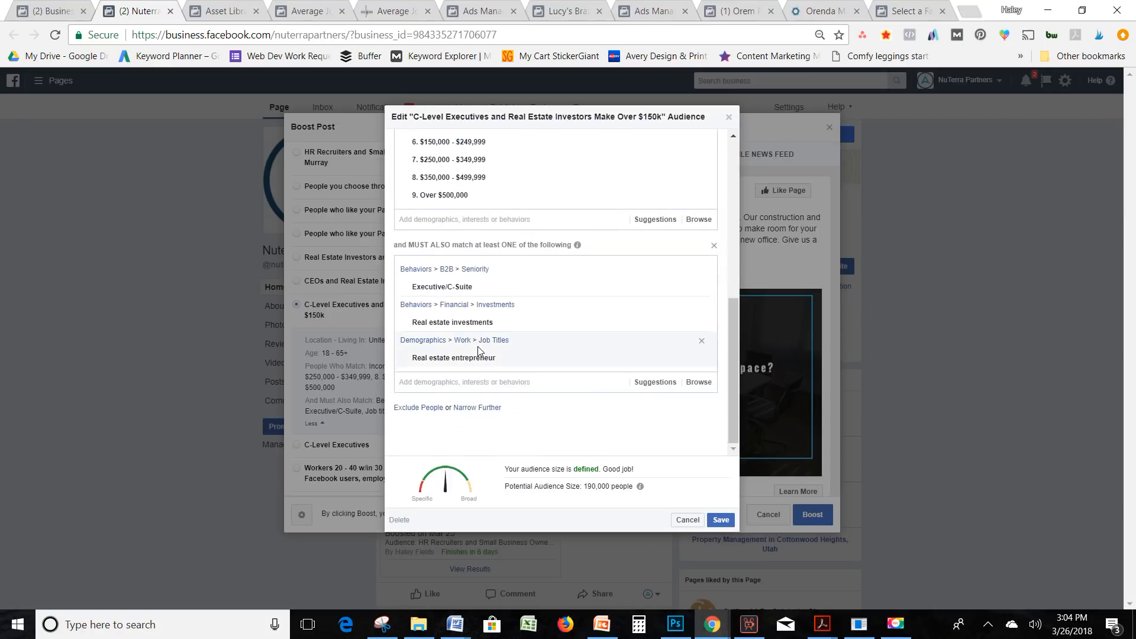
{"action": "mouse_move", "coordinate": [456, 287]}
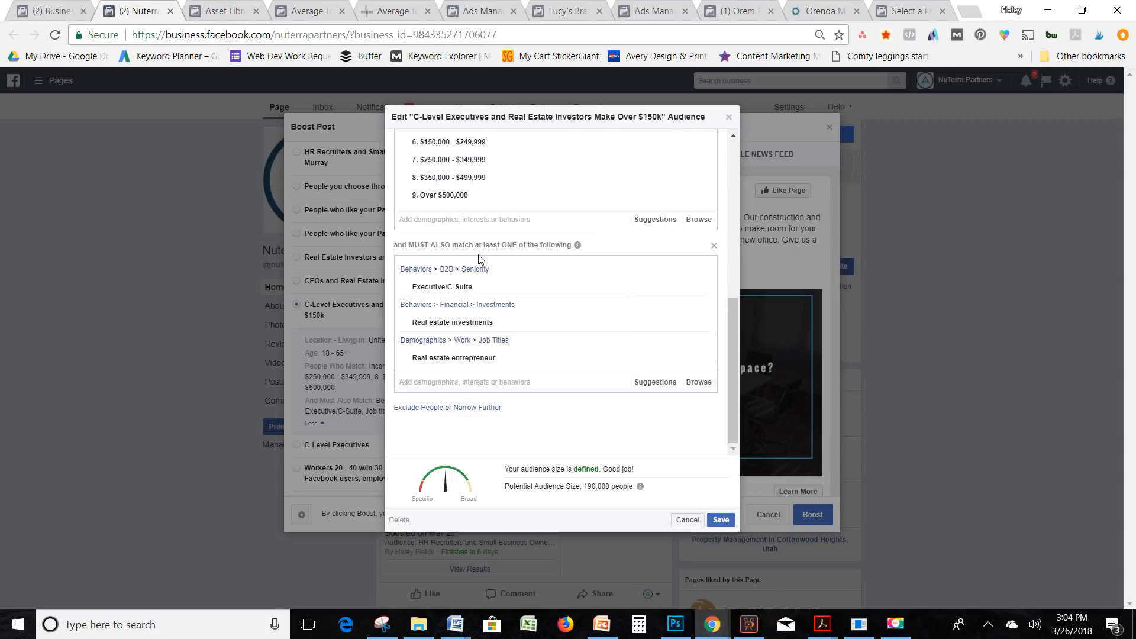
{"action": "scroll", "coordinate": [544, 322], "scroll_direction": "down", "scroll_amount": 2}
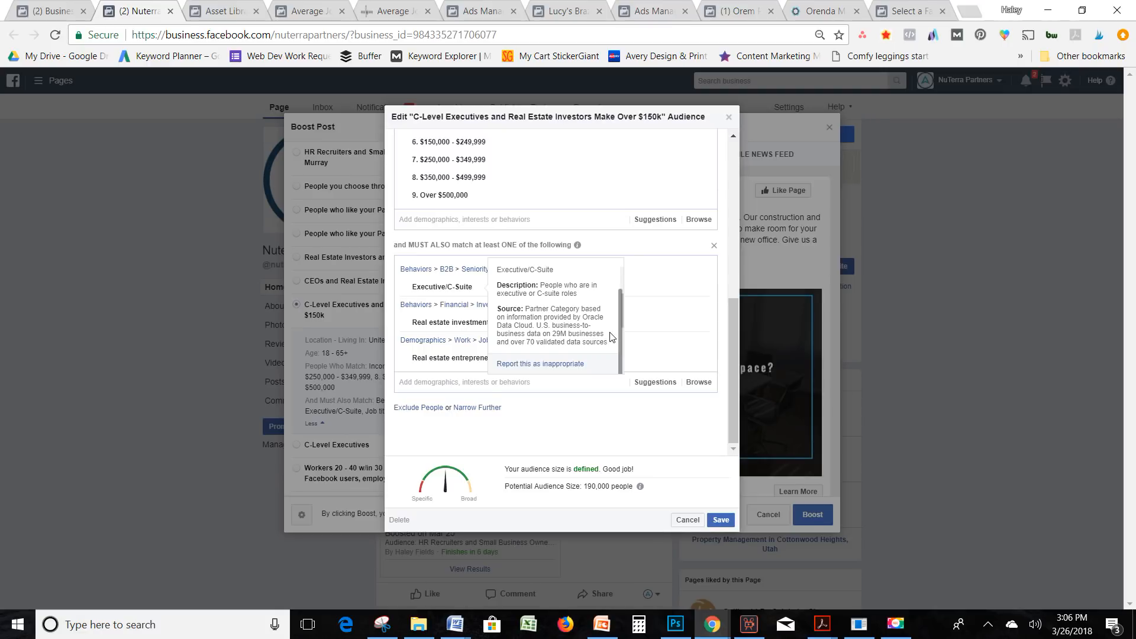
- Compare the income brackets with the seniority, investment and job title criteria again, and review the audience's gender, age and location settings
{"action": "scroll", "coordinate": [718, 408], "scroll_direction": "up", "scroll_amount": 1}
{"action": "scroll", "coordinate": [718, 407], "scroll_direction": "up", "scroll_amount": 2}
{"action": "mouse_move", "coordinate": [542, 374]}
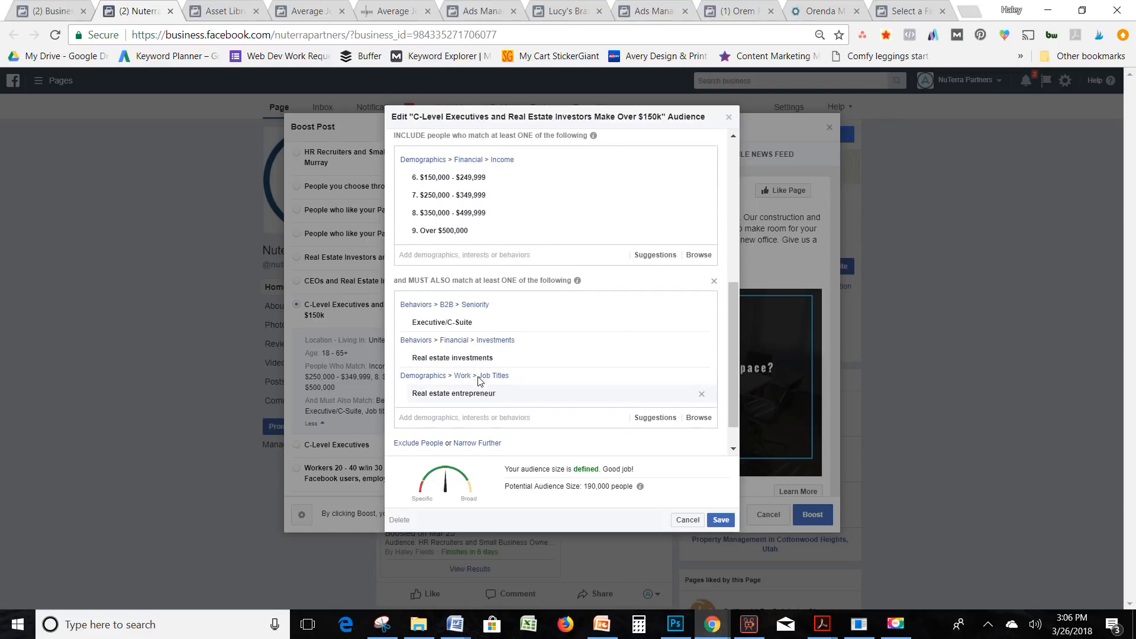
{"action": "scroll", "coordinate": [472, 357], "scroll_direction": "up", "scroll_amount": 2}
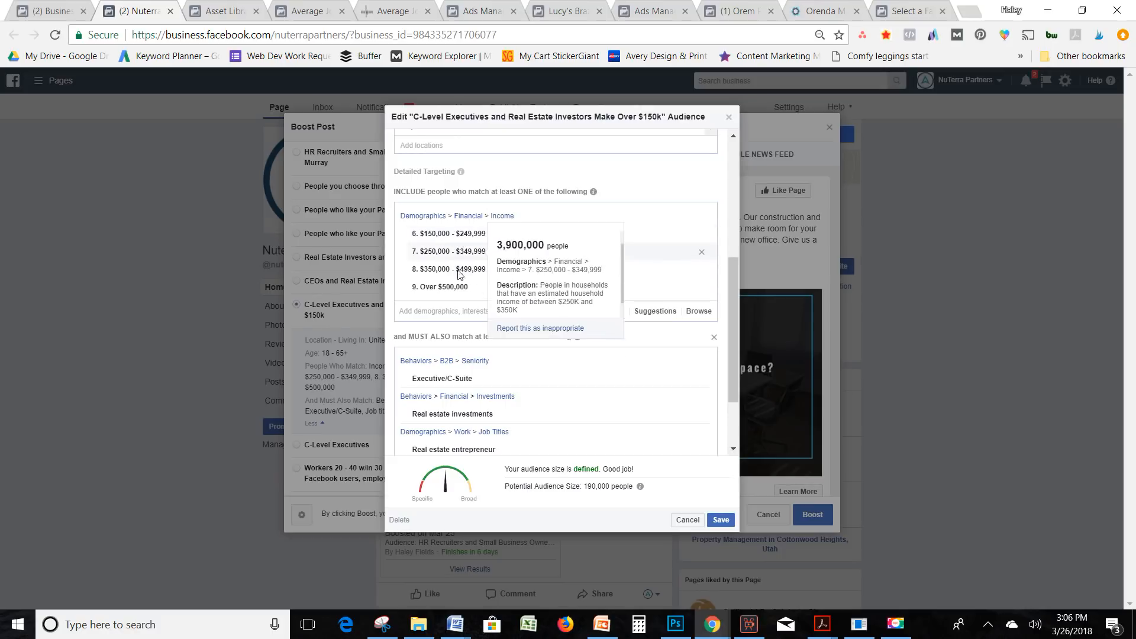
{"action": "scroll", "coordinate": [473, 237], "scroll_direction": "up", "scroll_amount": 1}
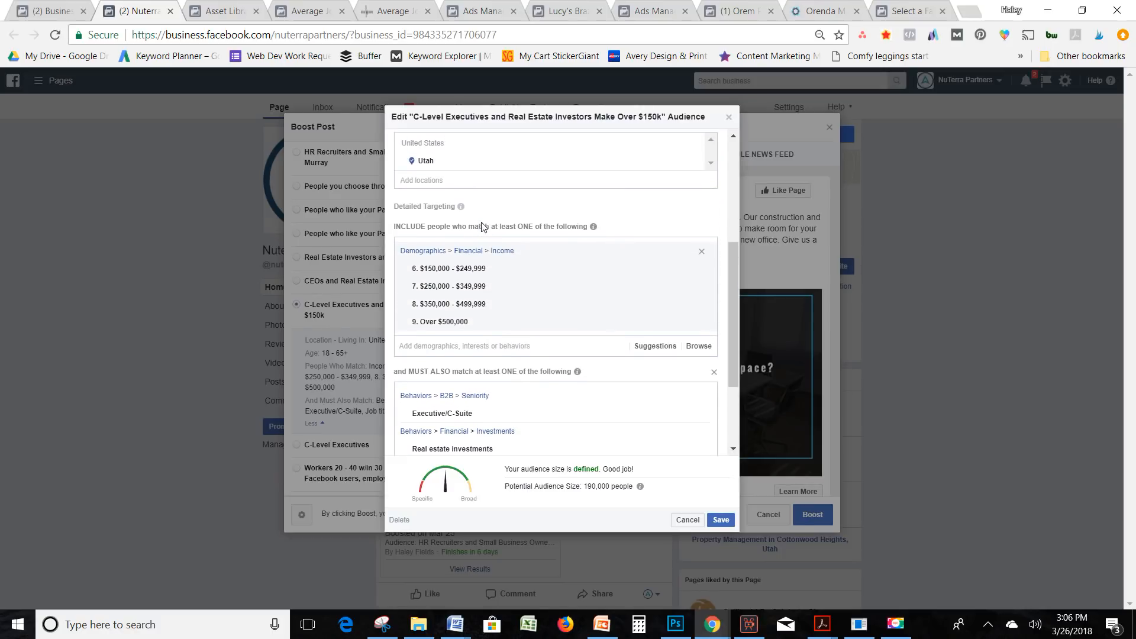
{"action": "scroll", "coordinate": [456, 373], "scroll_direction": "down", "scroll_amount": 2}
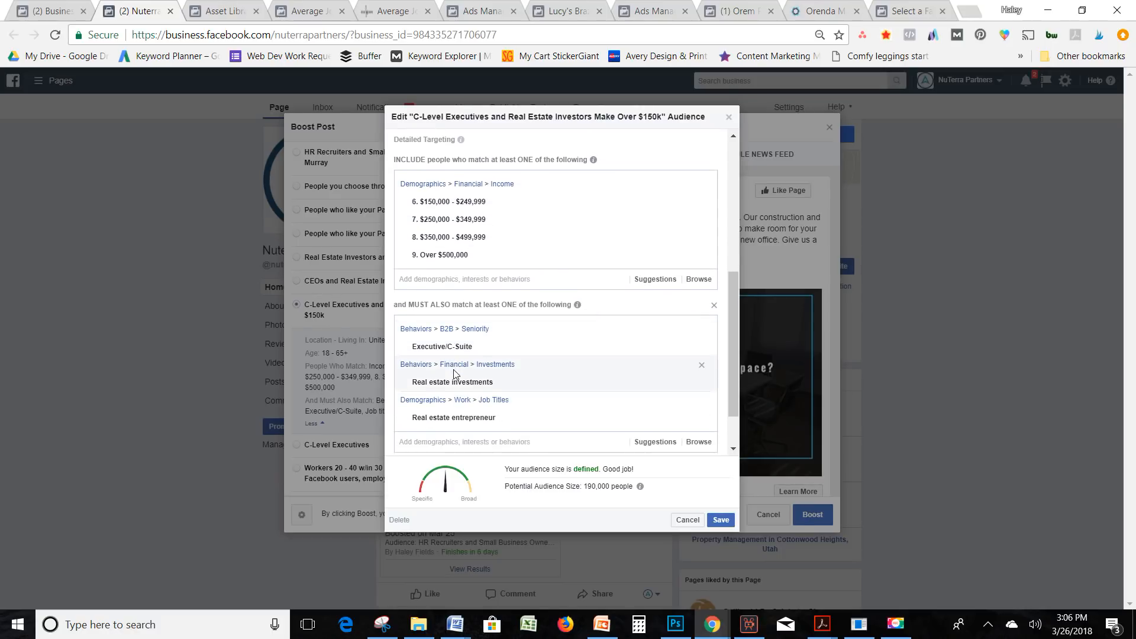
{"action": "scroll", "coordinate": [474, 355], "scroll_direction": "up", "scroll_amount": 2}
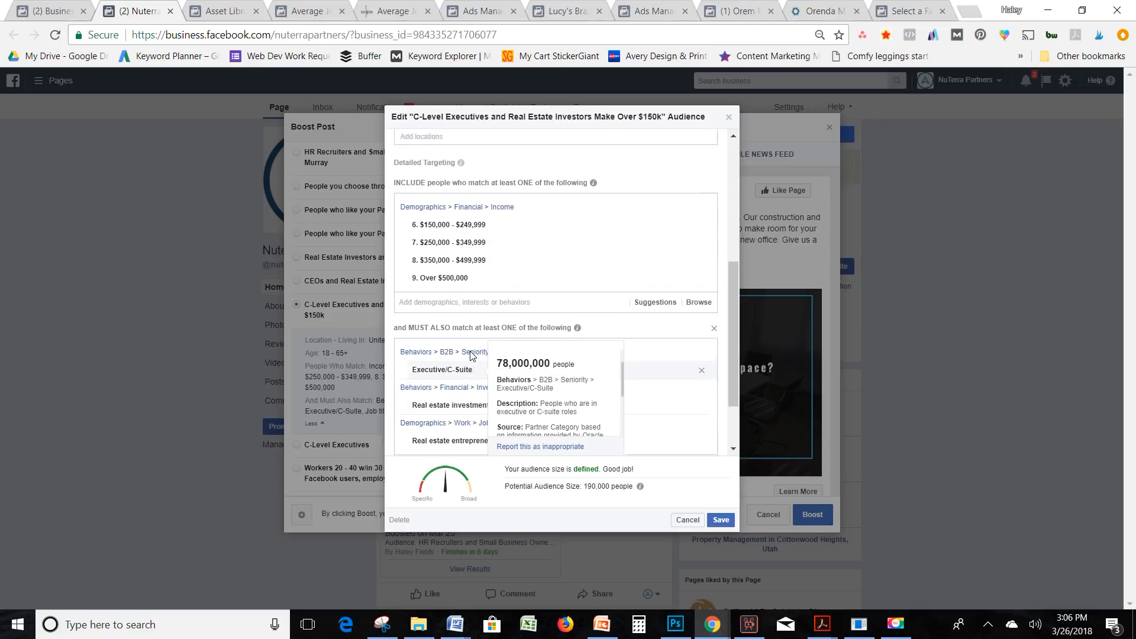
{"action": "scroll", "coordinate": [472, 315], "scroll_direction": "down", "scroll_amount": 1}
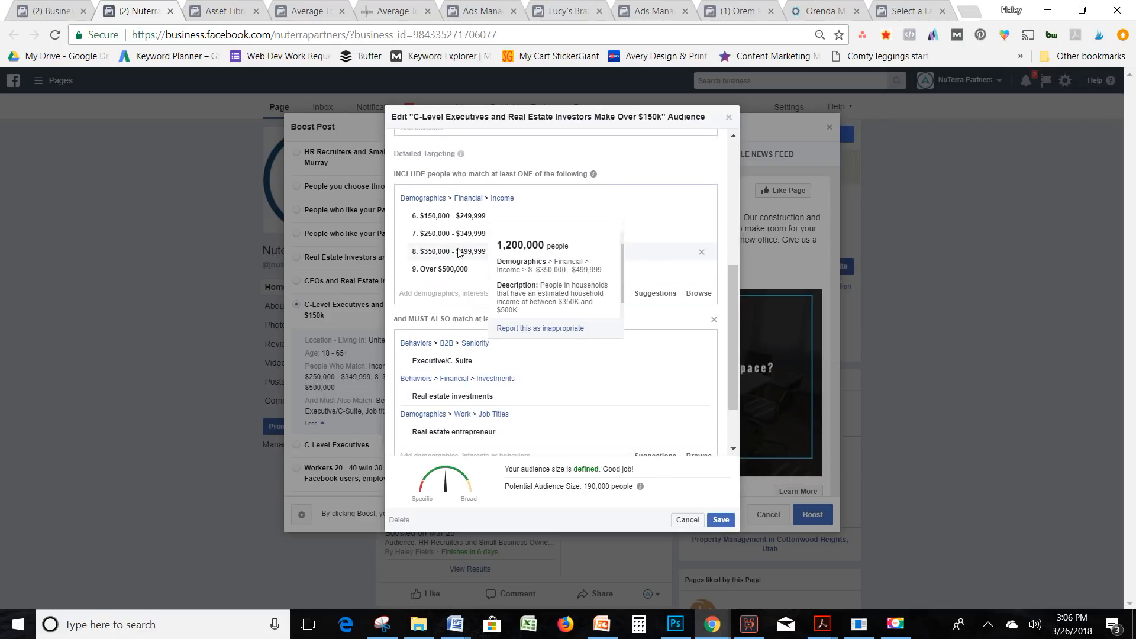
{"action": "scroll", "coordinate": [457, 254], "scroll_direction": "up", "scroll_amount": 3}
{"action": "scroll", "coordinate": [457, 253], "scroll_direction": "up", "scroll_amount": 5}
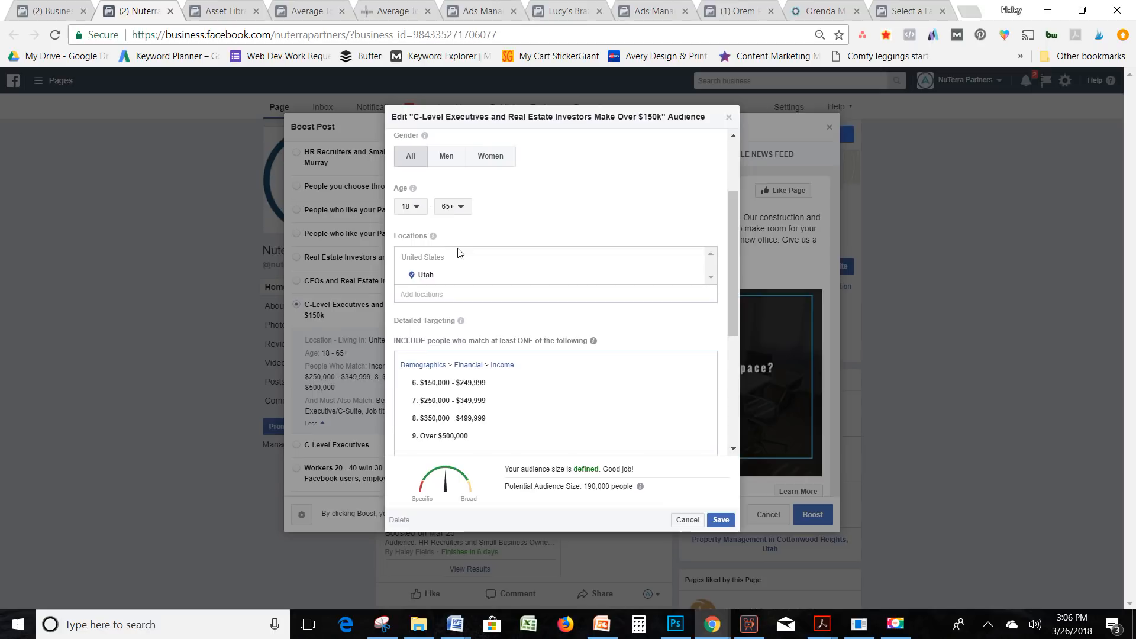
{"action": "scroll", "coordinate": [461, 261], "scroll_direction": "down", "scroll_amount": 1}
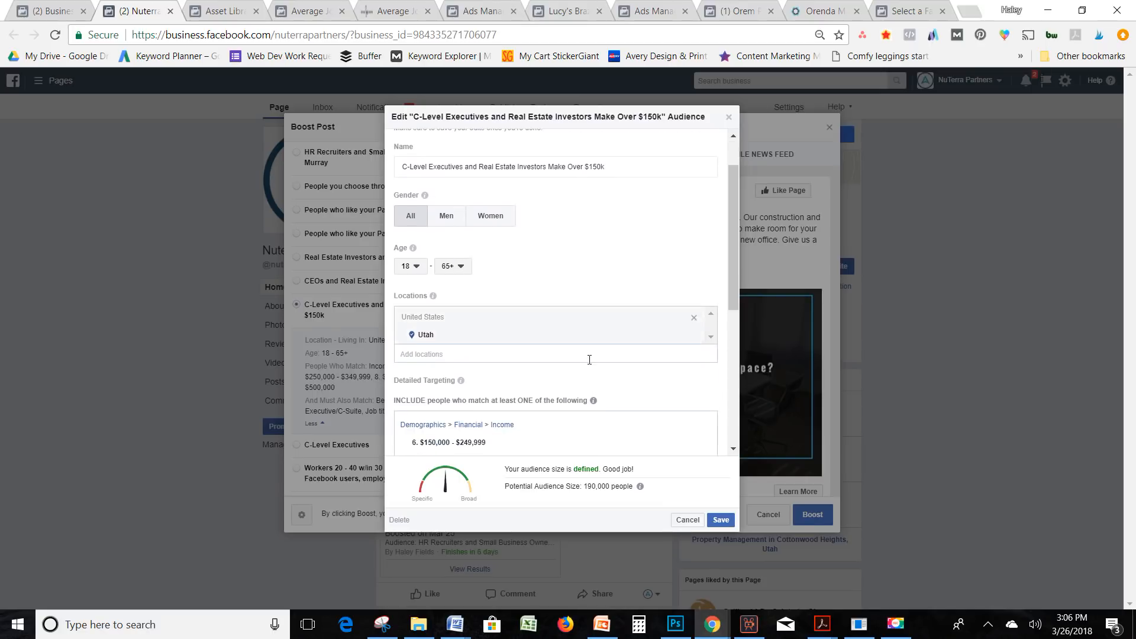
- Switch to the Orenda Marketing website and look over the section of companies worked with
{"action": "left_click", "coordinate": [793, 8]}
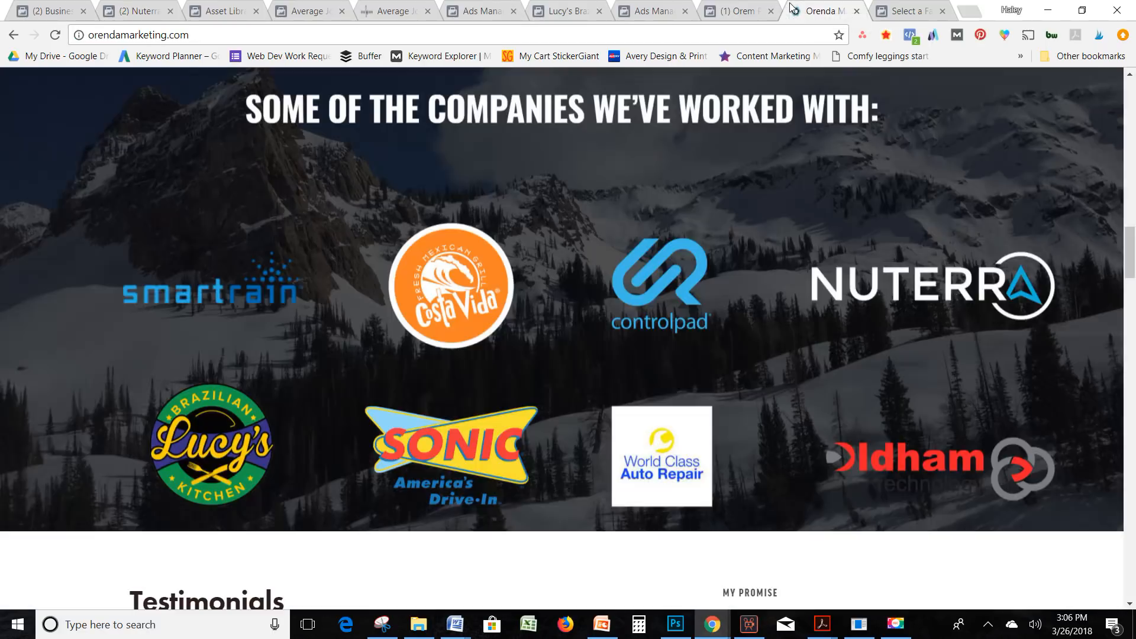
{"action": "scroll", "coordinate": [652, 254], "scroll_direction": "down", "scroll_amount": 2}
{"action": "scroll", "coordinate": [651, 256], "scroll_direction": "up", "scroll_amount": 2}
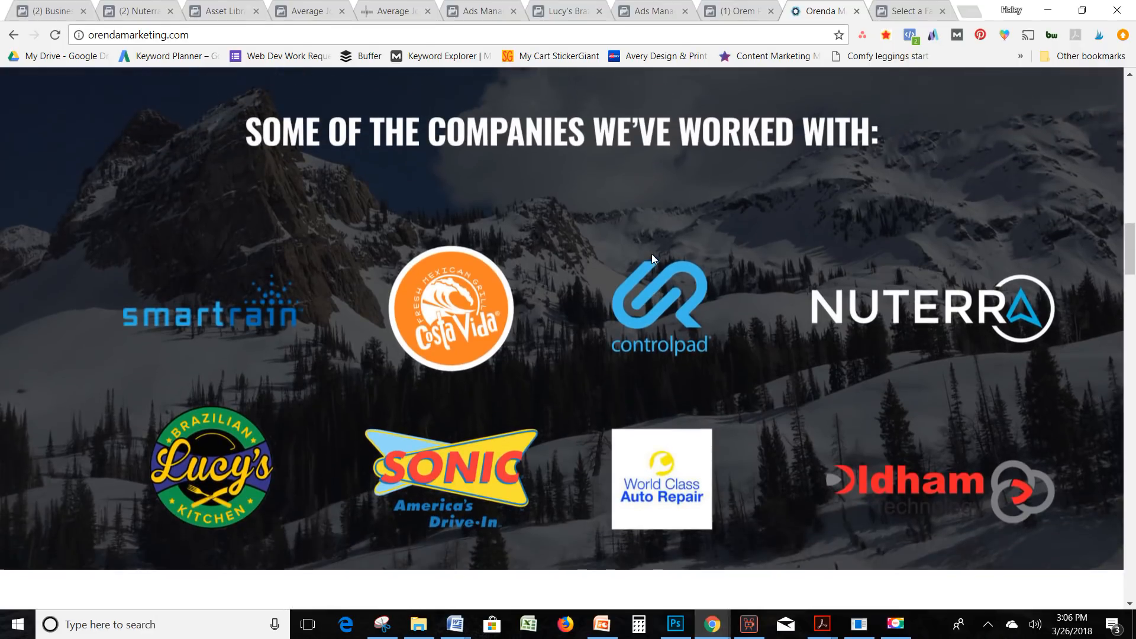